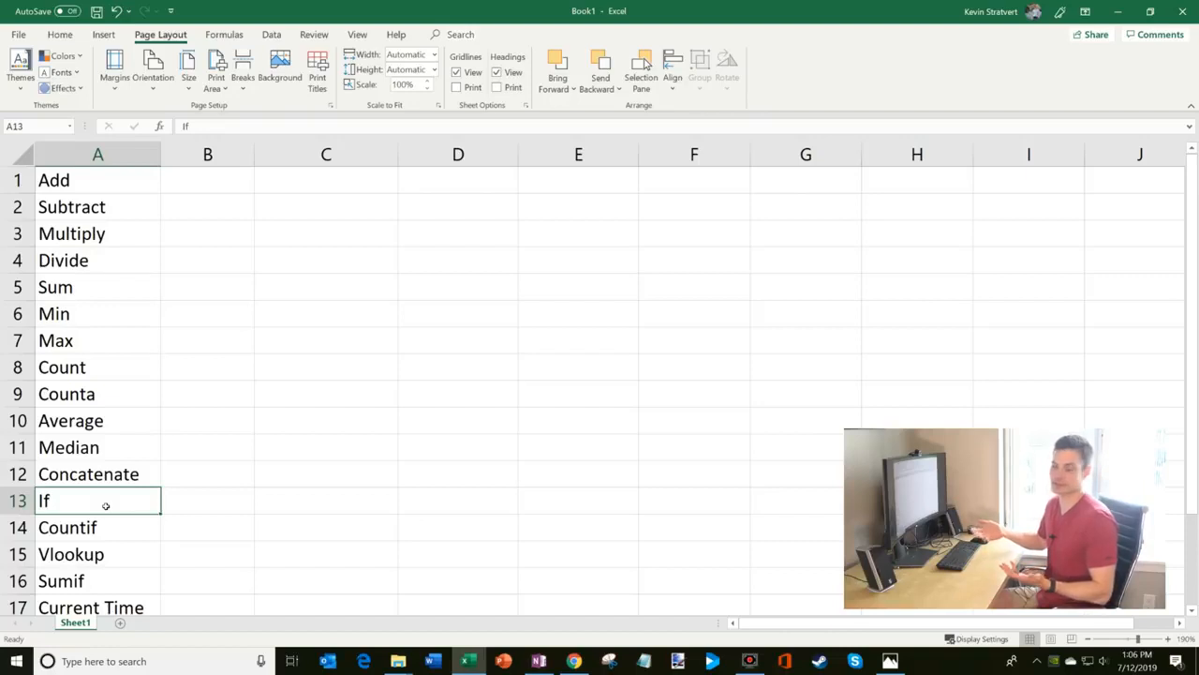
Step: Enter 1 in cell B1 and 1 in cell C1 of the Add row
left_click(213, 183)
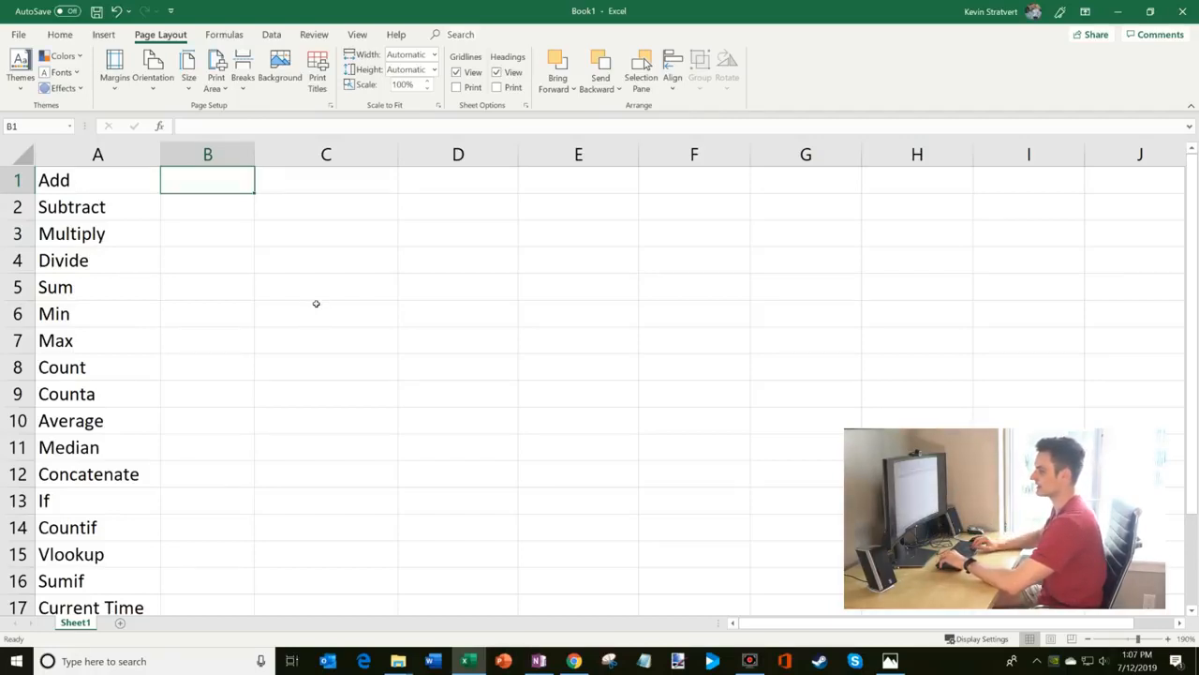
type("1")
key("Right")
type("1")
key("Right")
key("Left")
key("Left")
key("Right")
key("Right")
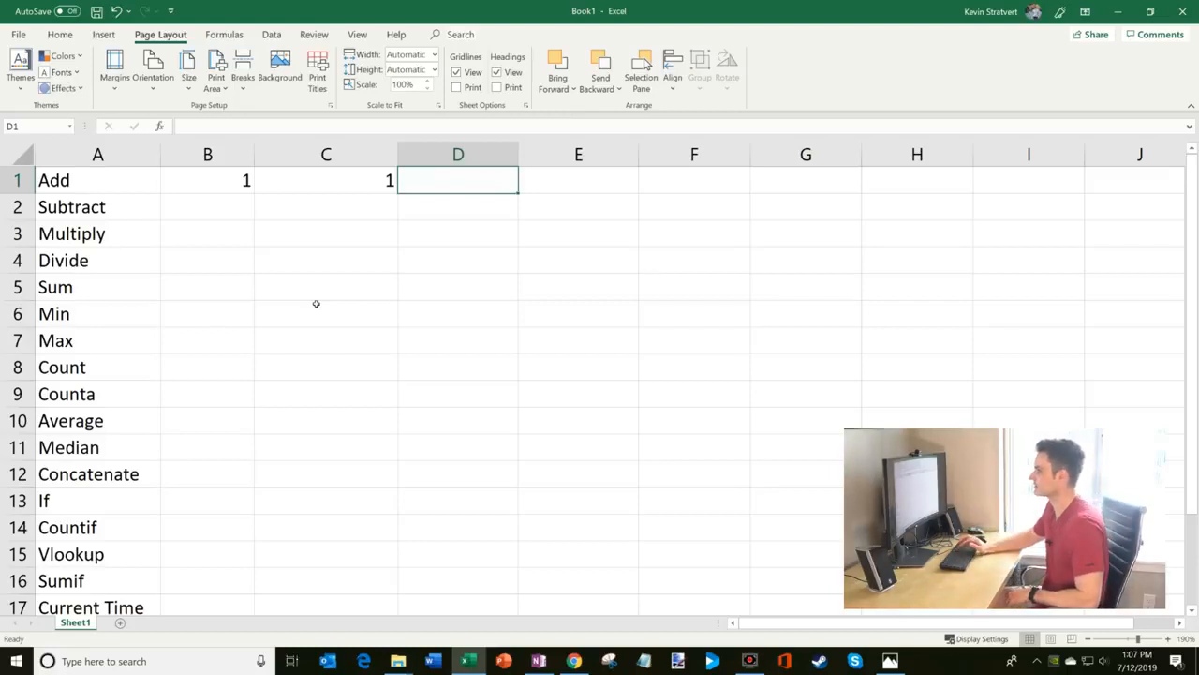
Step: Enter the hard-coded formula =1+1 in cell D1 and clear the cell again
type("=")
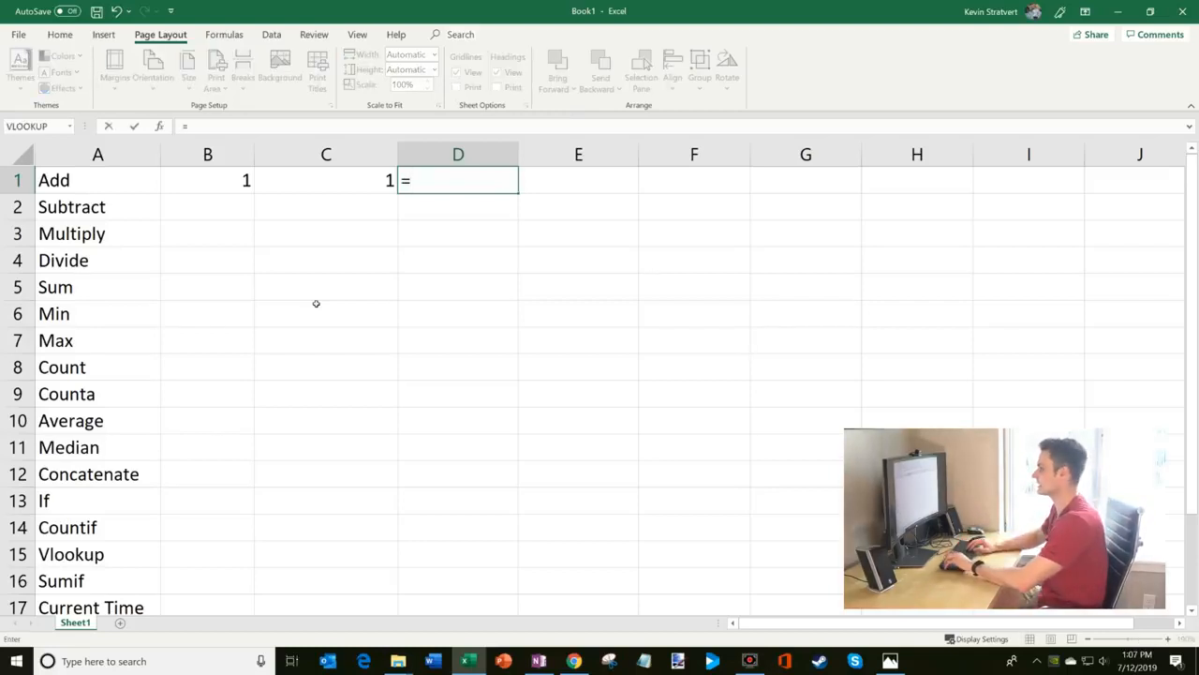
type("1+1")
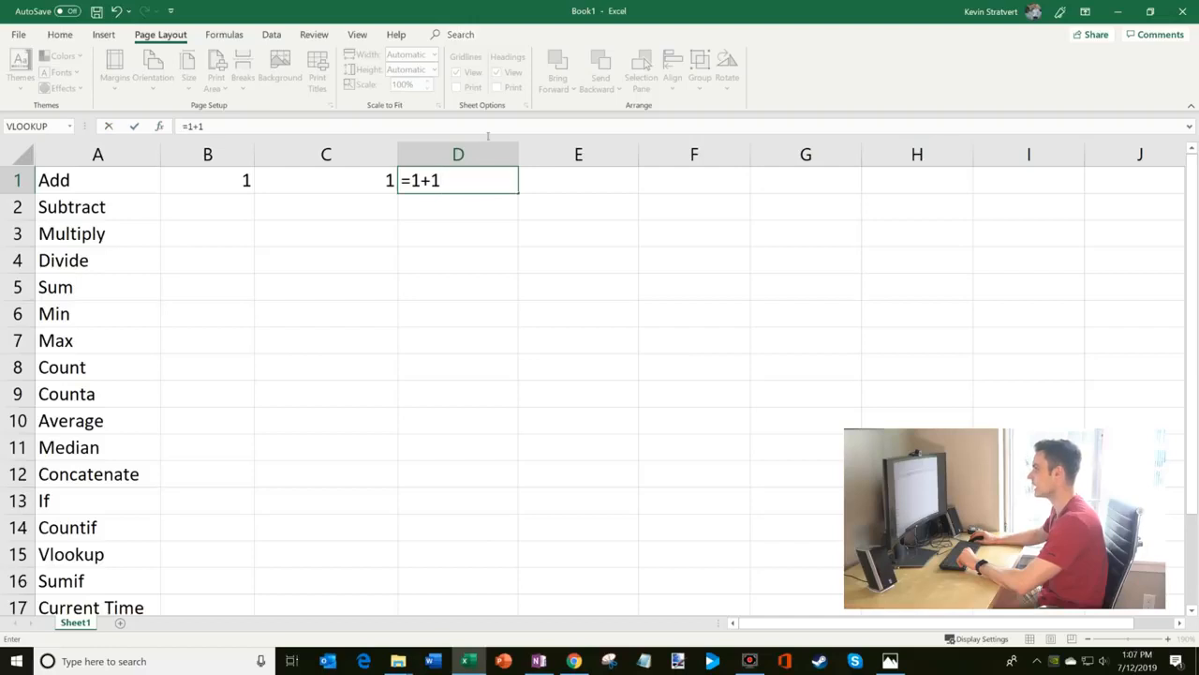
key("Return")
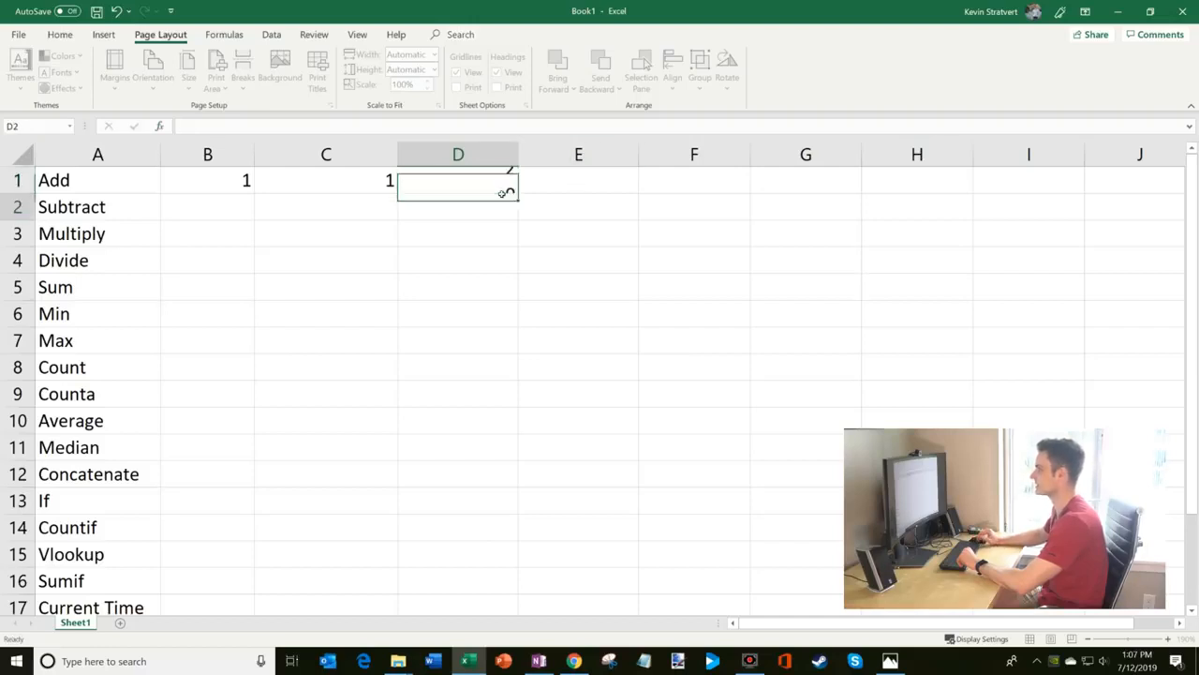
left_click(507, 181)
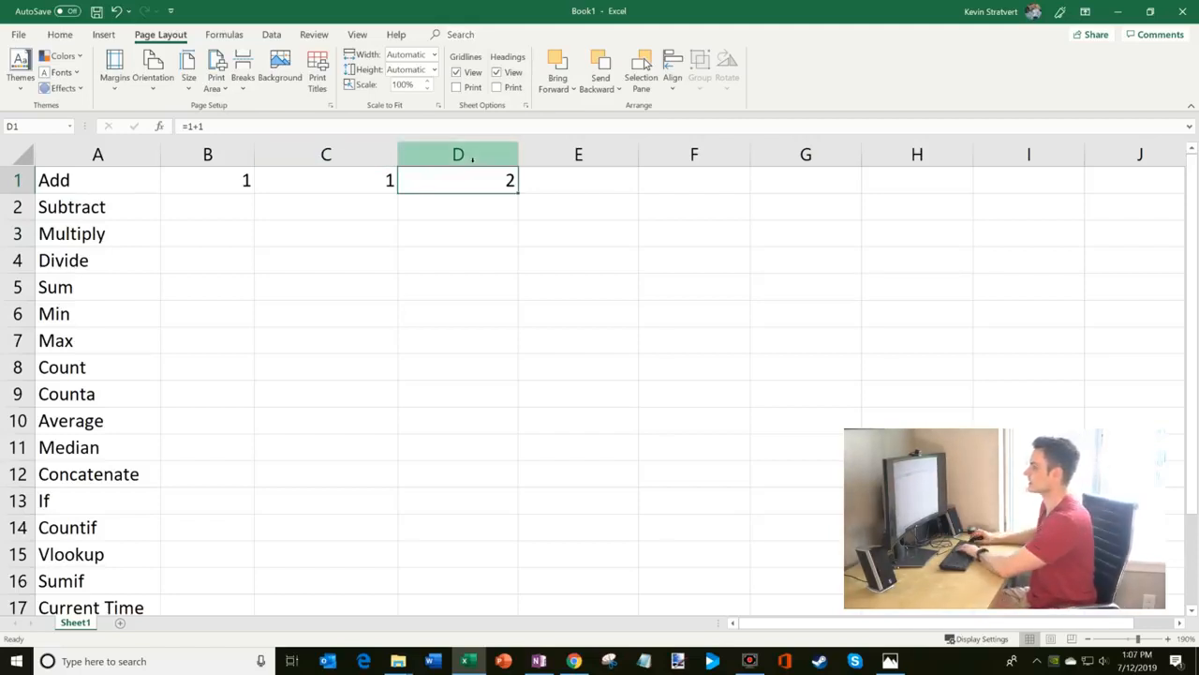
key("Delete")
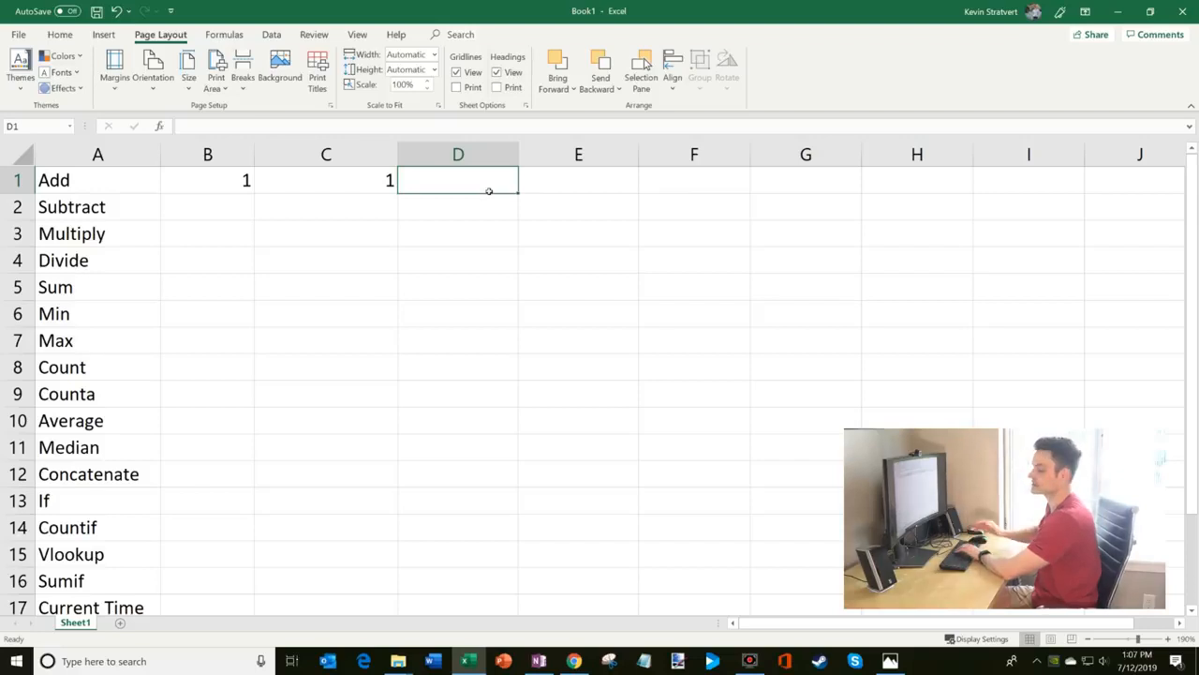
Step: Add the two numbers of the Add row in cell D1 with the cell-reference formula =B1+C1
type("=")
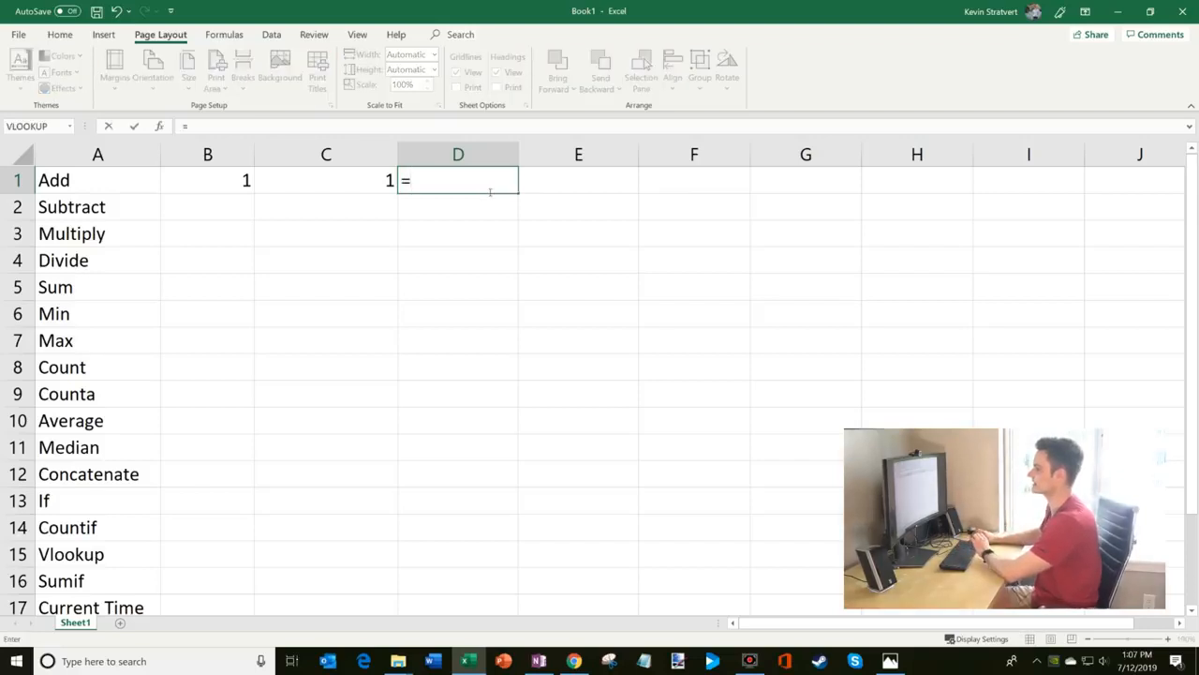
left_click(203, 186)
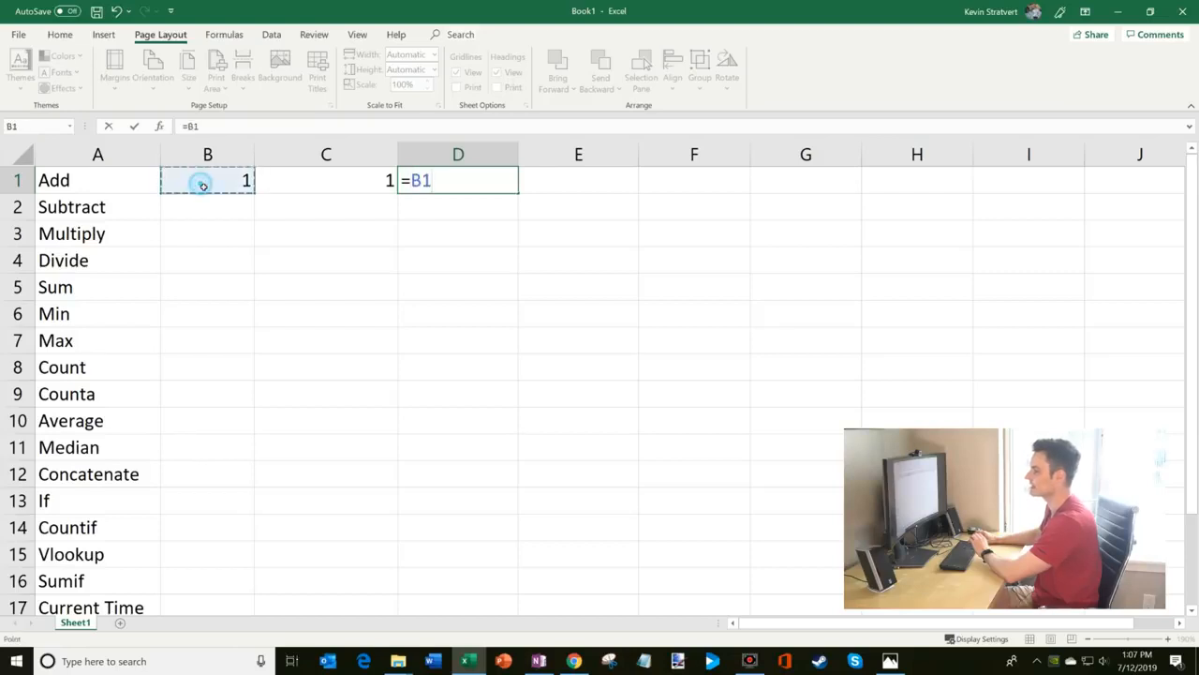
type("+")
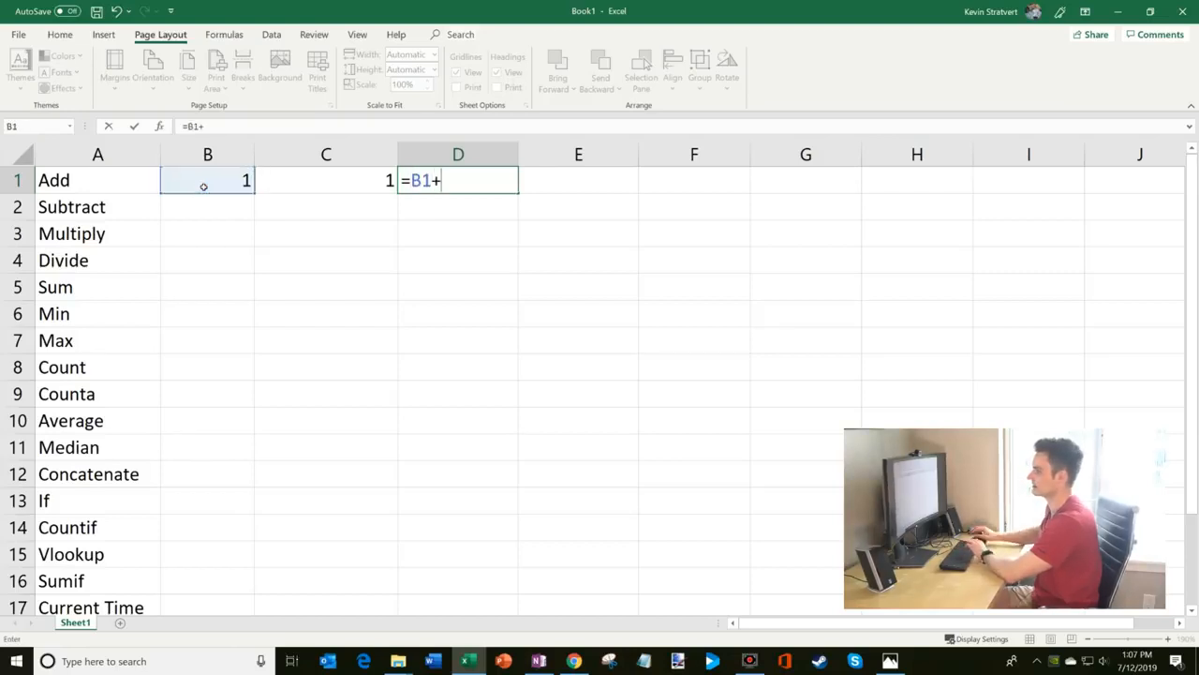
left_click(333, 186)
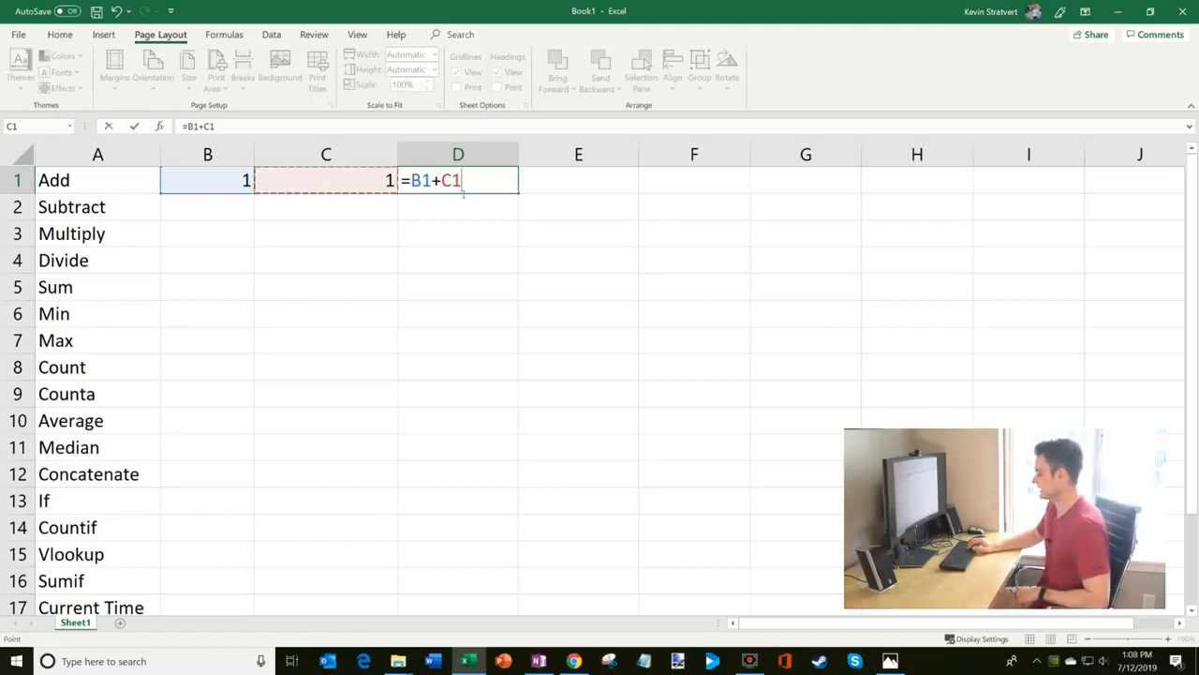
key("ctrl+Return")
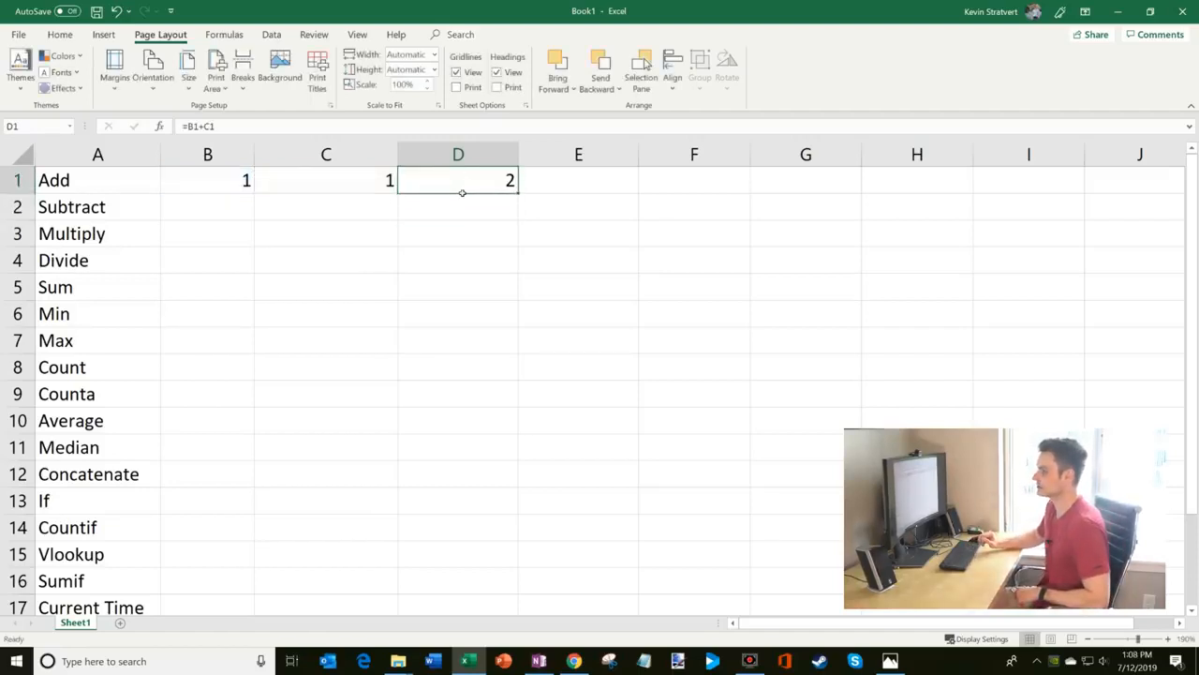
Step: Enter 2 in cell B2 and 1 in cell C2 of the Subtract row
key("Return")
key("Left")
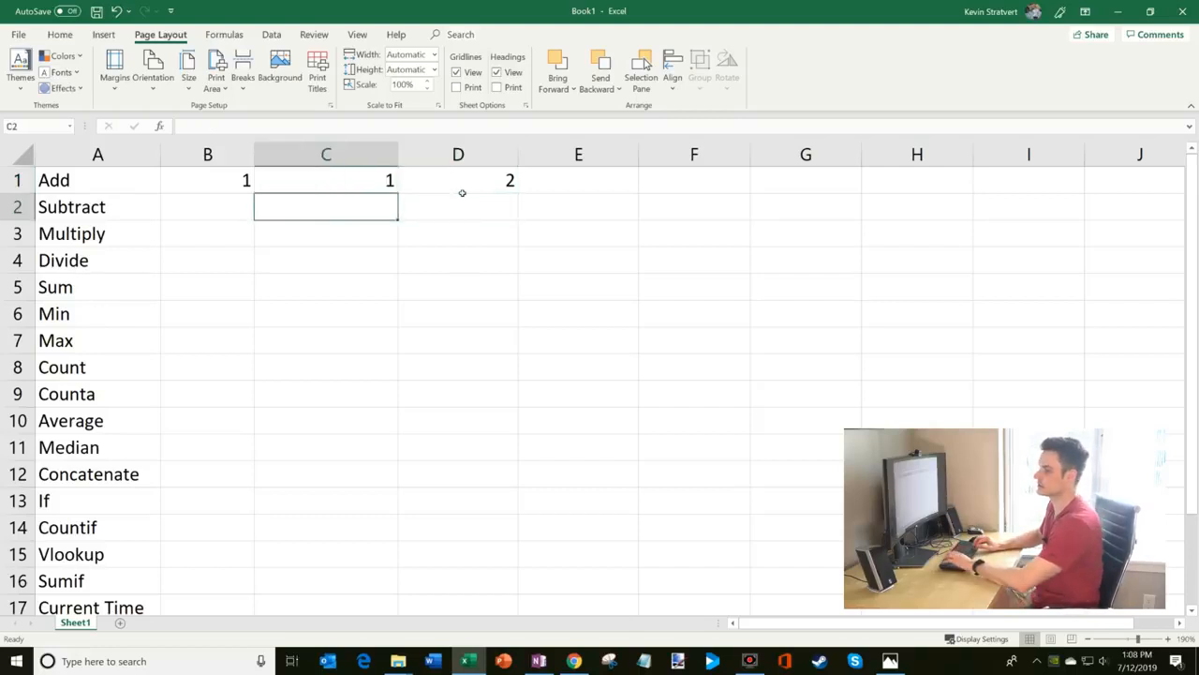
key("Left")
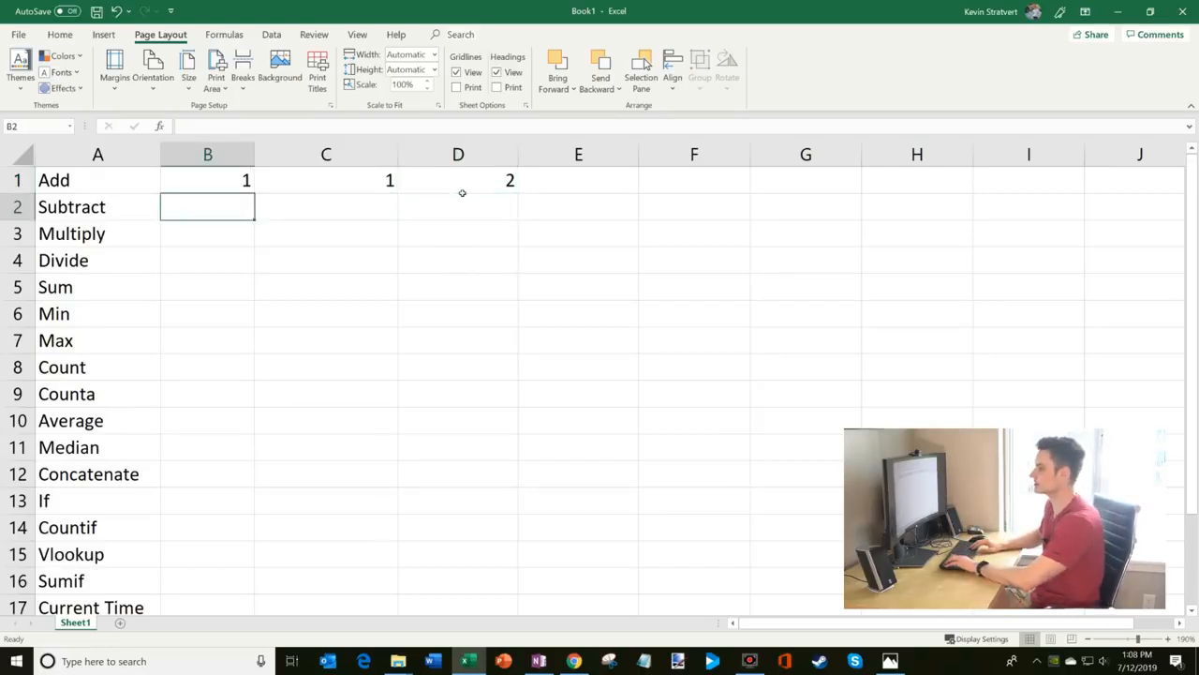
type("2")
key("Tab")
type("1")
key("Tab")
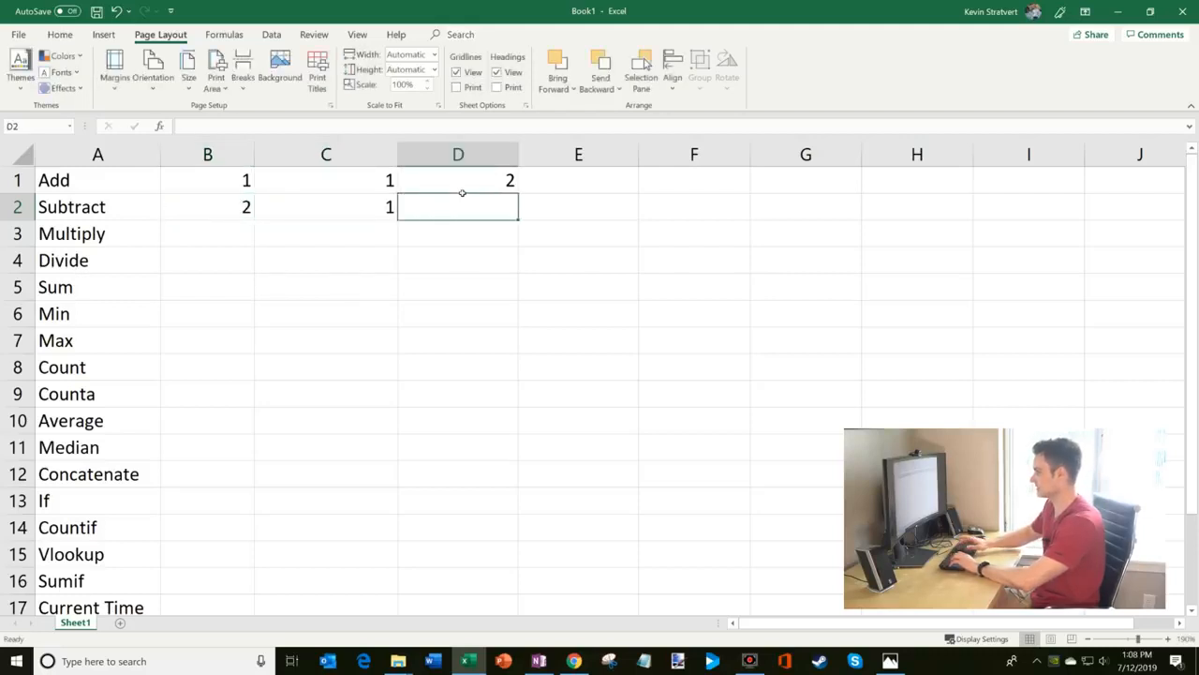
Step: Enter the hard-coded formula =2-1 in cell D2 of the Subtract row
type("=2-1")
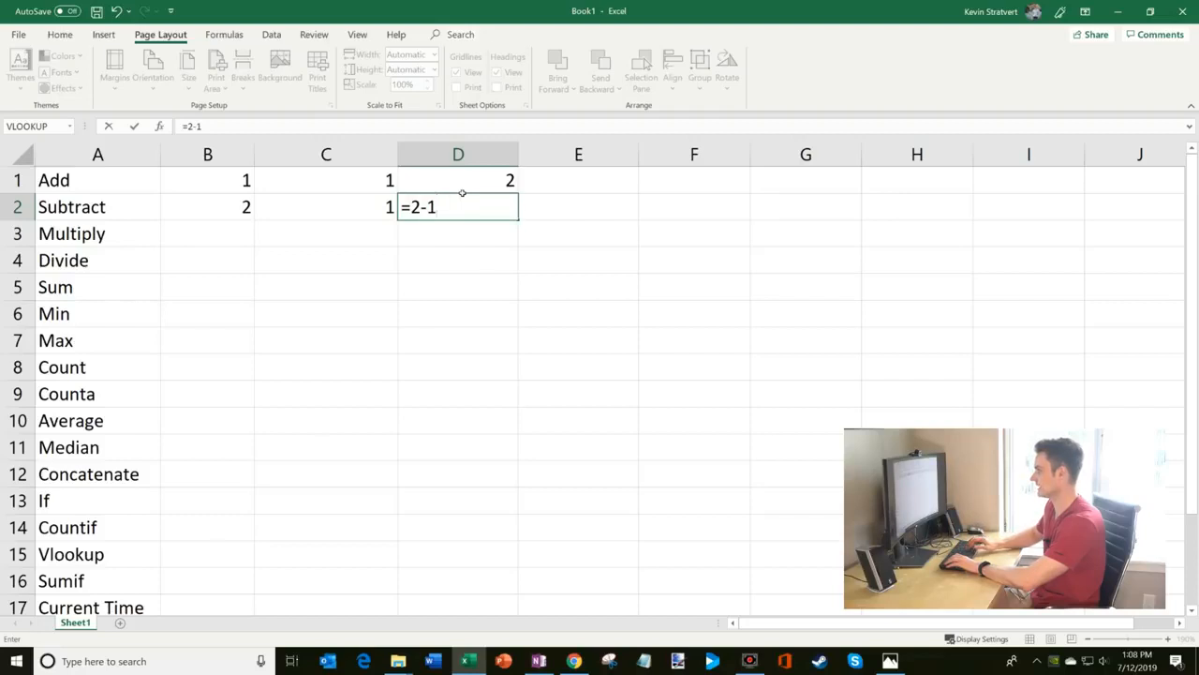
key("Return")
key("Up")
Step: Enter the cell-reference formula =B2-C2 in cell D2 to subtract the row's two numbers
type("=")
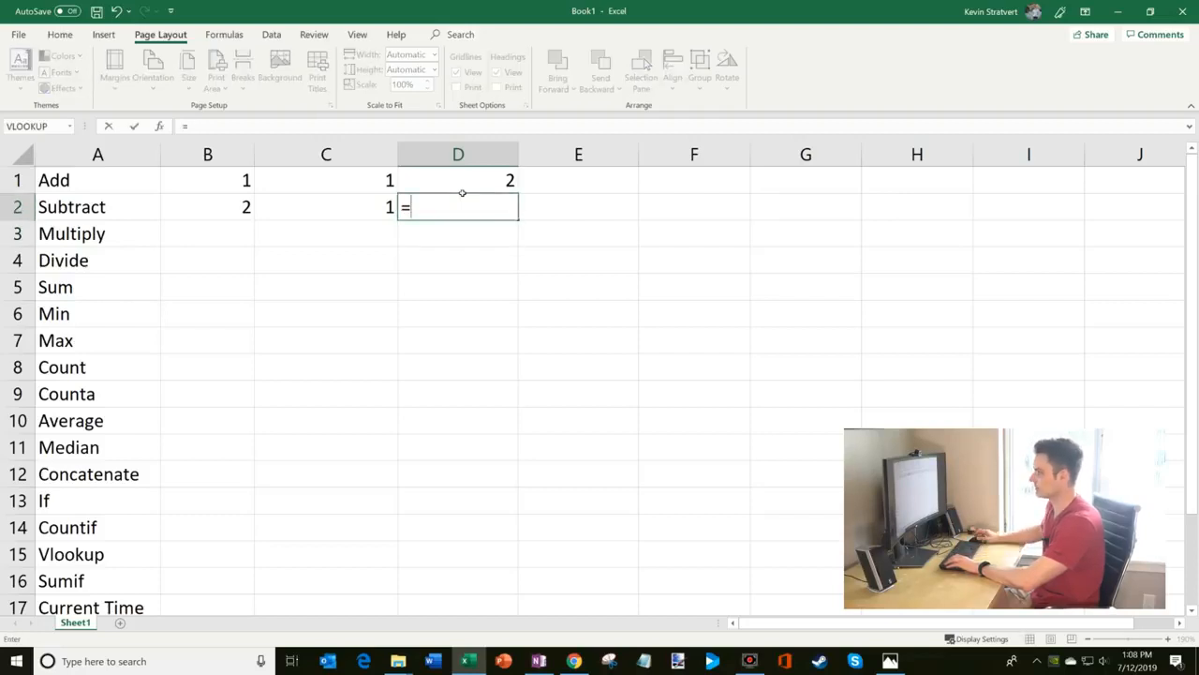
left_click(220, 213)
type("-")
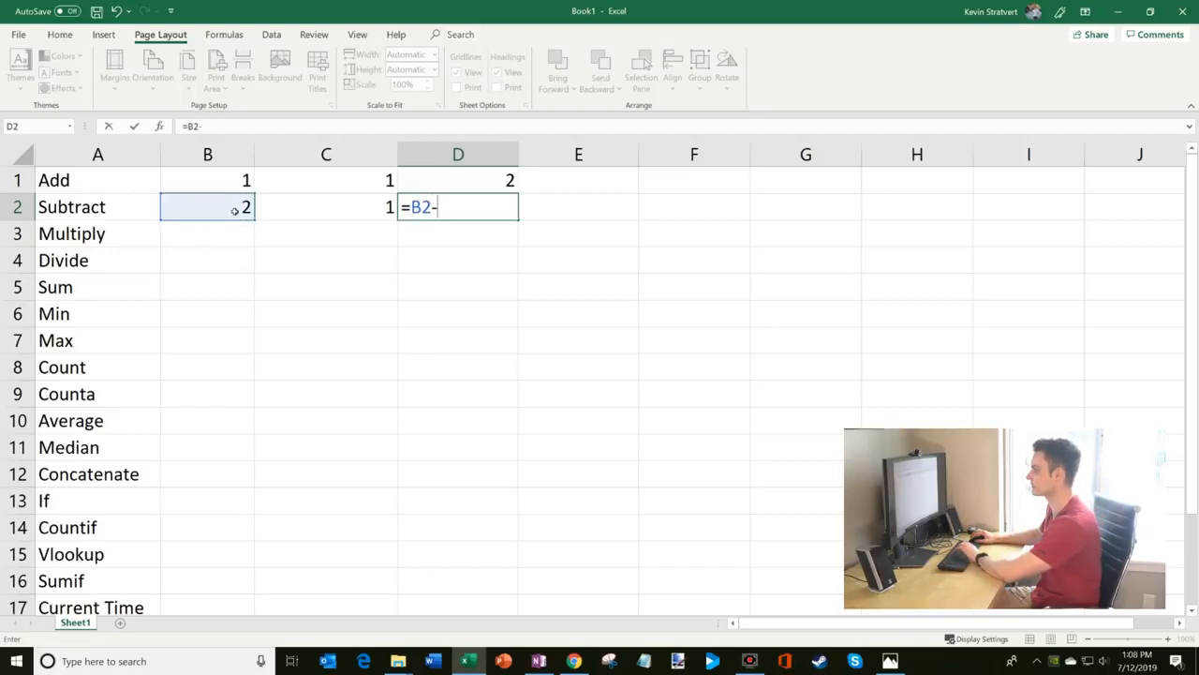
left_click(369, 211)
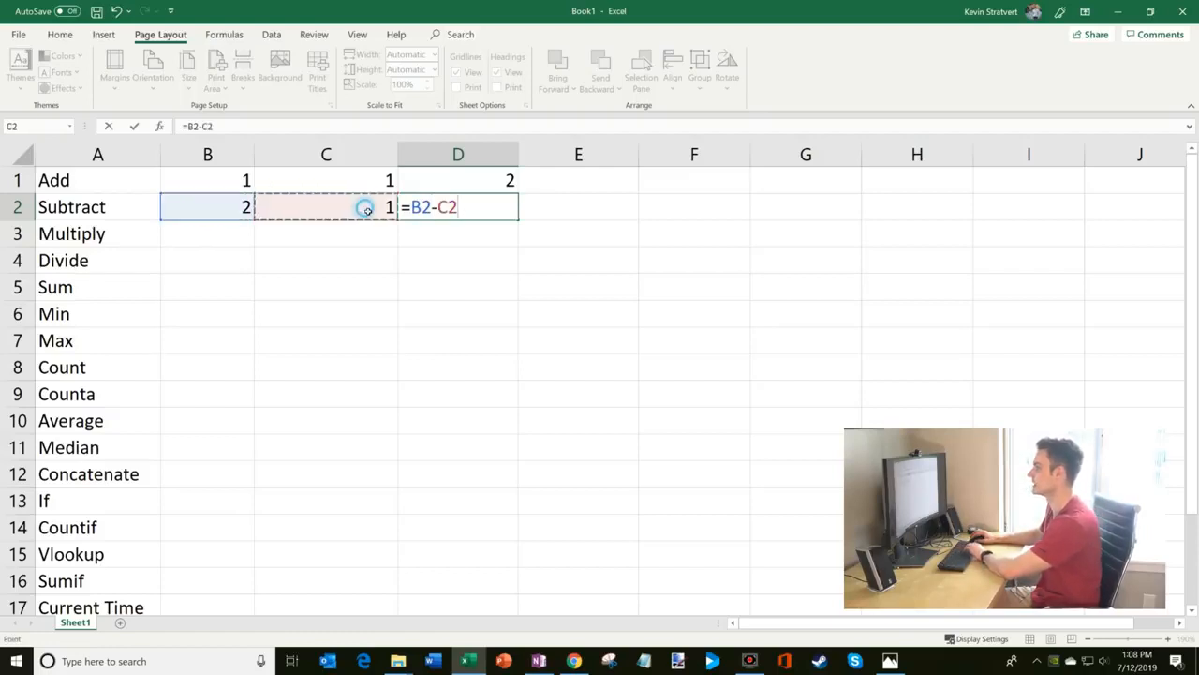
key("Return")
left_click(478, 212)
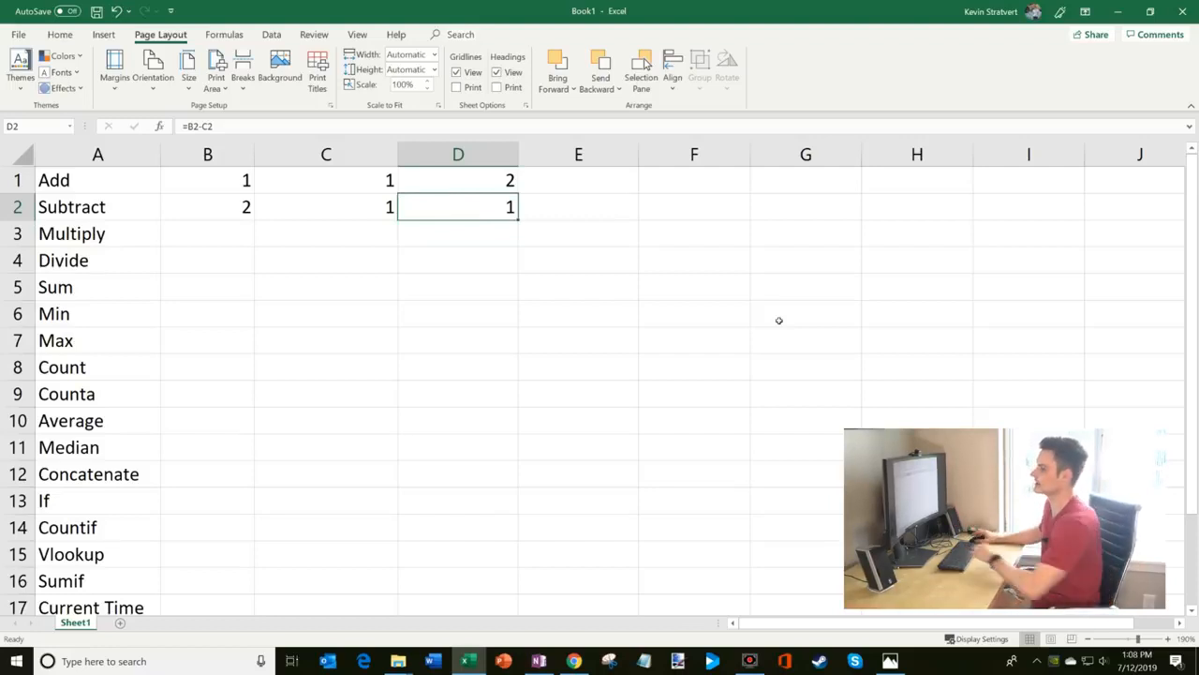
Step: Enter 2 in cell B3 and 2 in cell C3 of the Multiply row
left_click(229, 230)
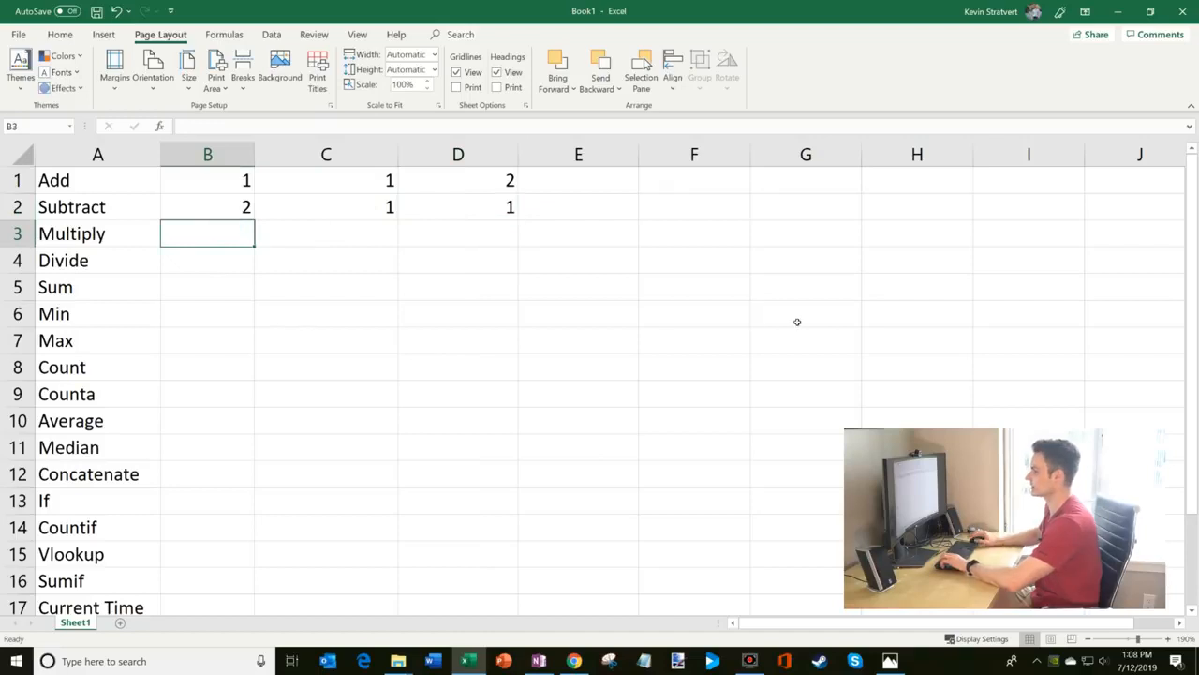
type("2")
key("Tab")
type("2")
key("Return")
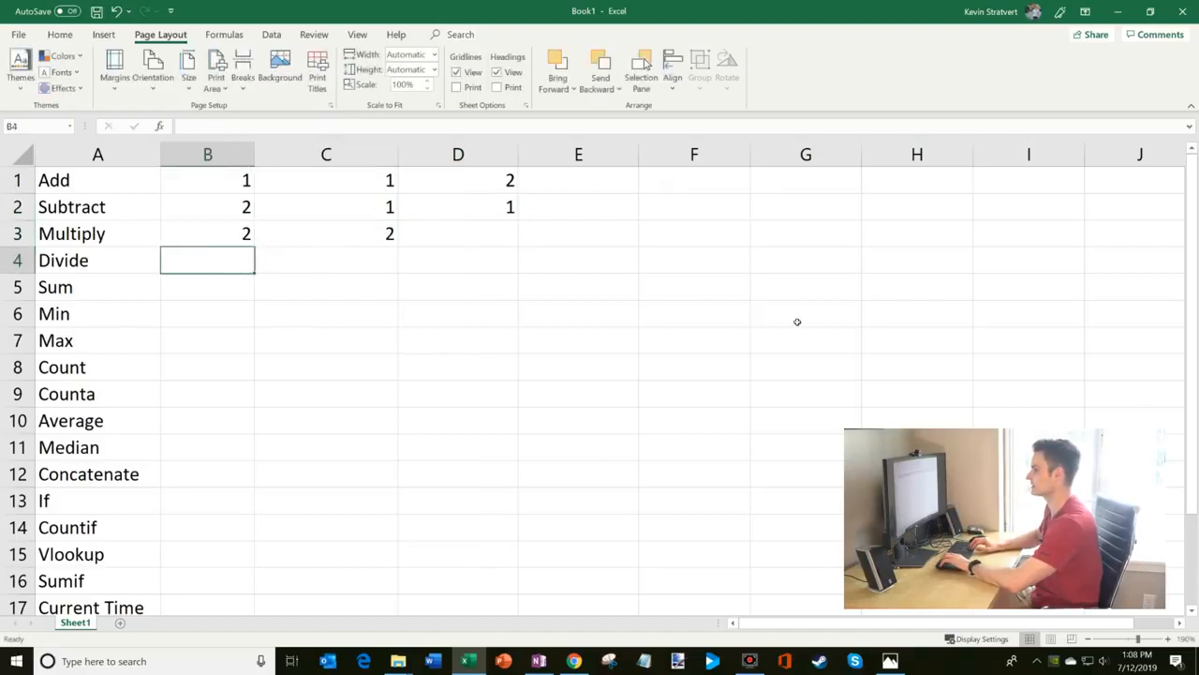
Step: Enter 4 in cell B4 and 2 in cell C4 of the Divide row
type("4")
key("Tab")
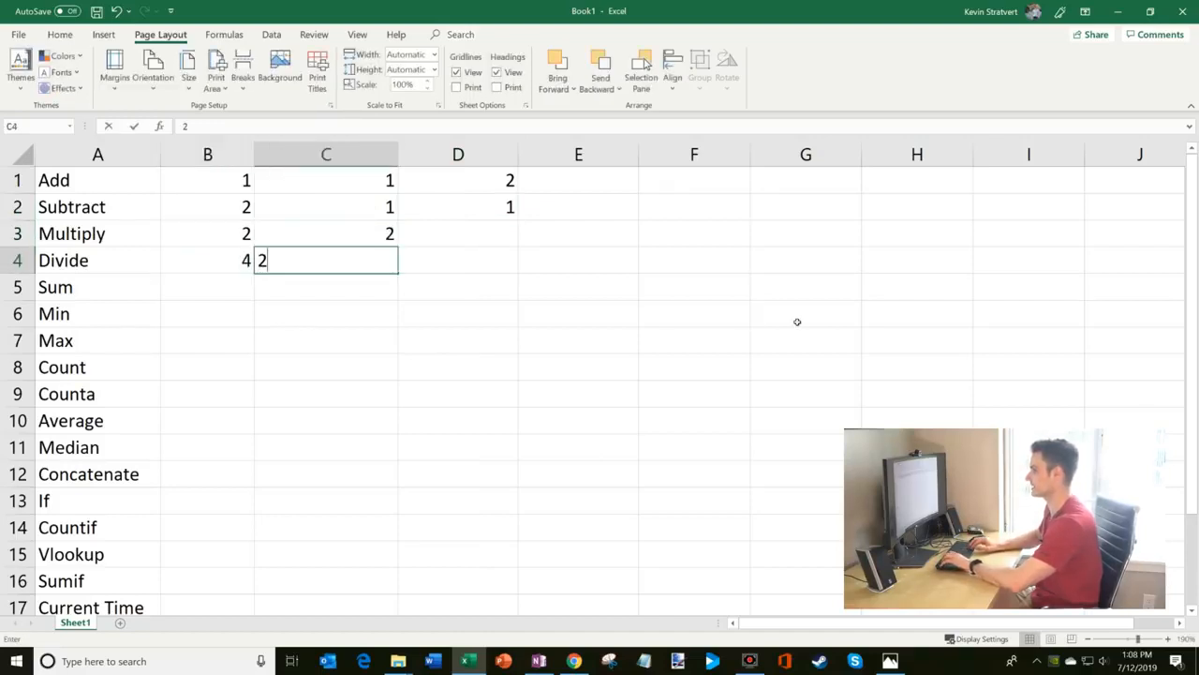
type("2")
key("Tab")
Step: Multiply the two numbers of the Multiply row in cell D3 with the formula =B3*C3
key("Up")
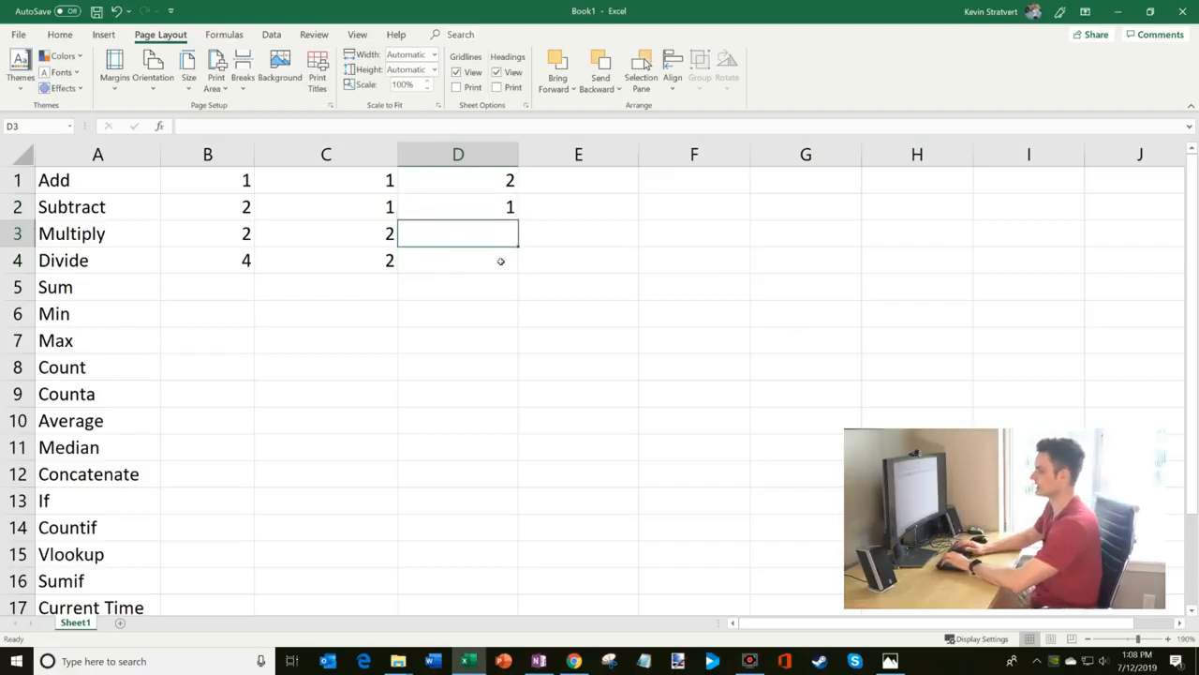
type("=")
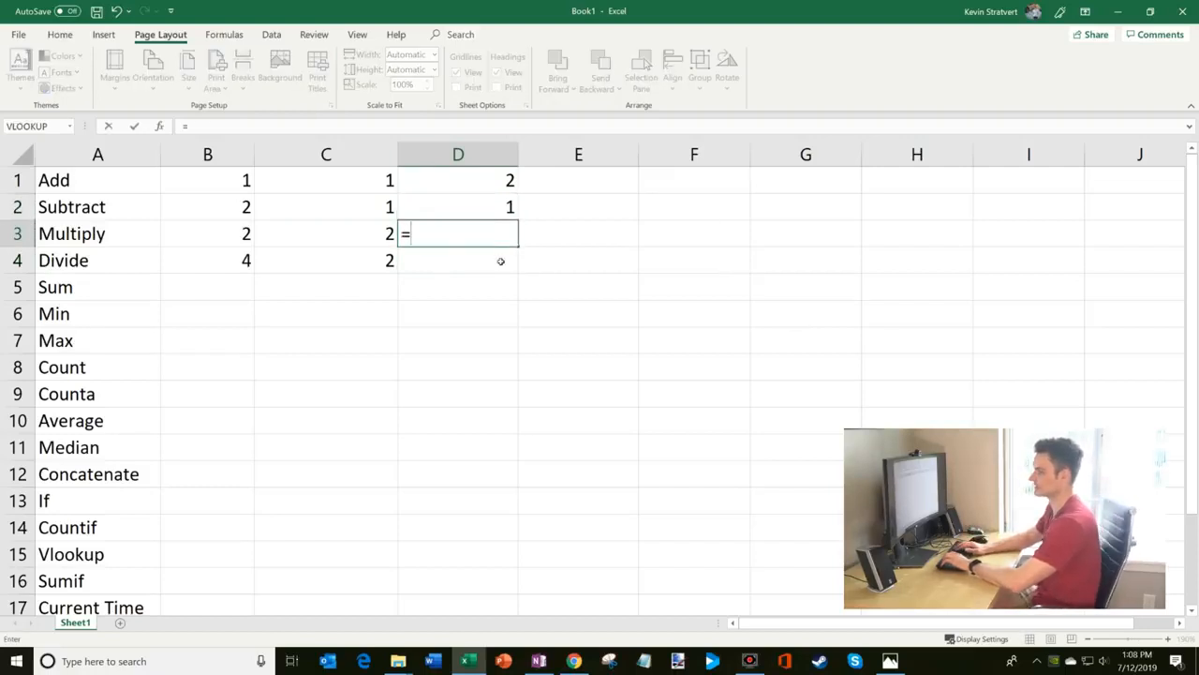
left_click(217, 237)
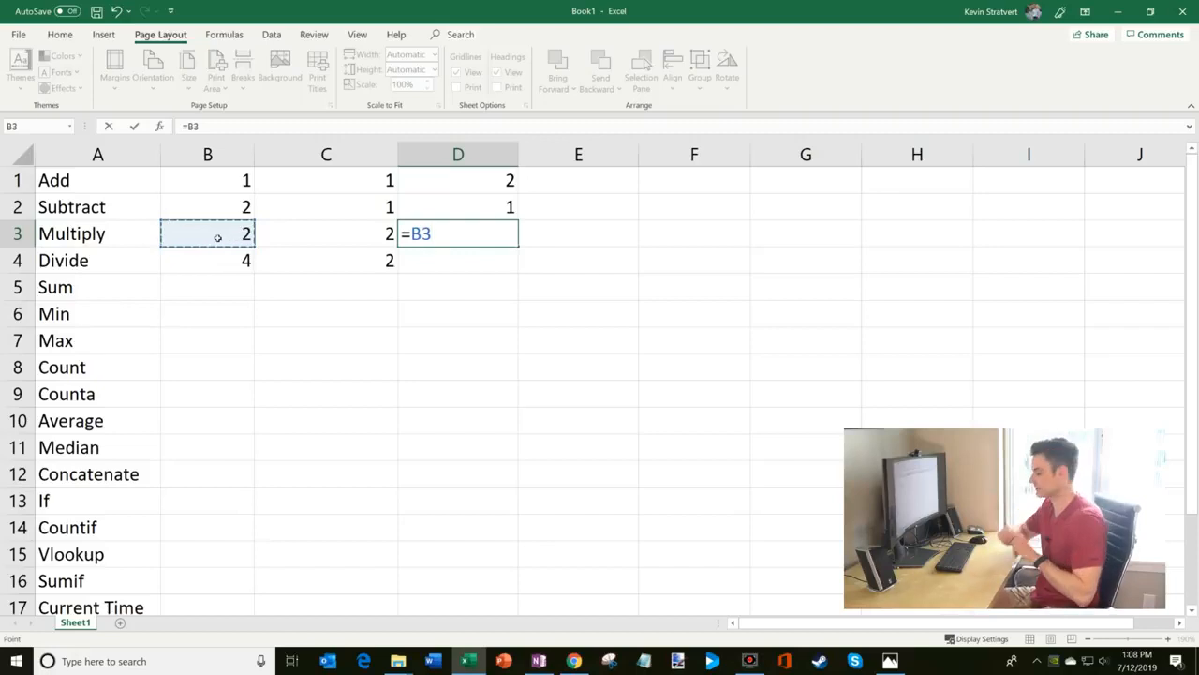
type("*")
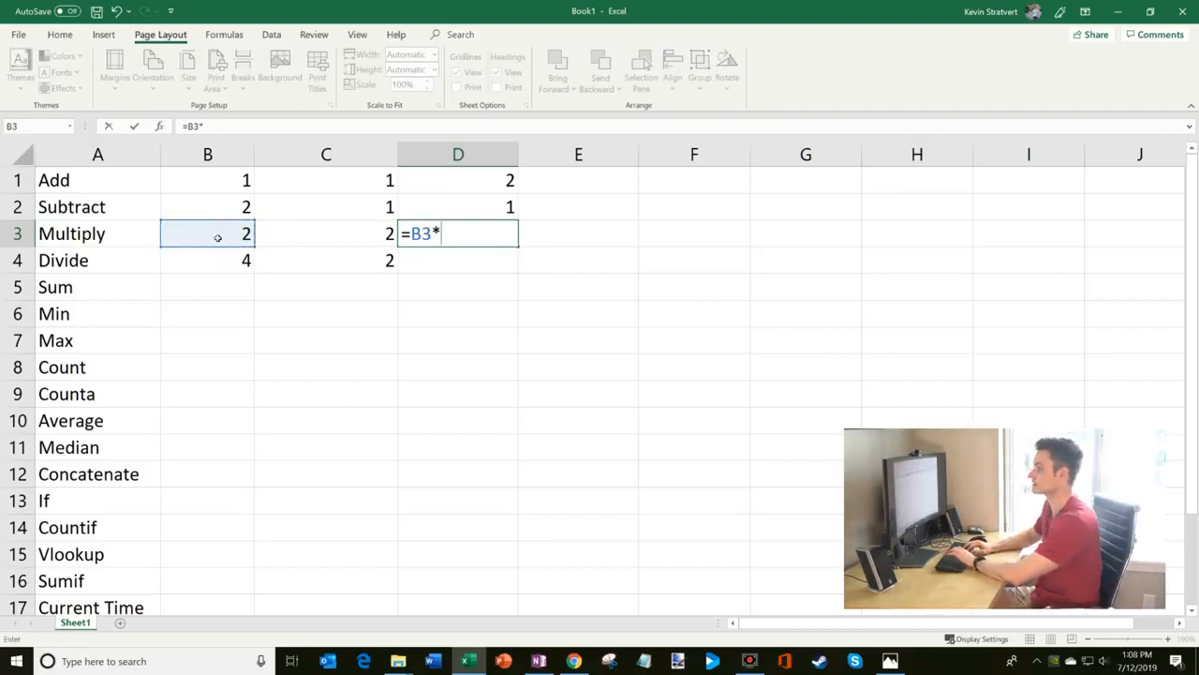
left_click(343, 236)
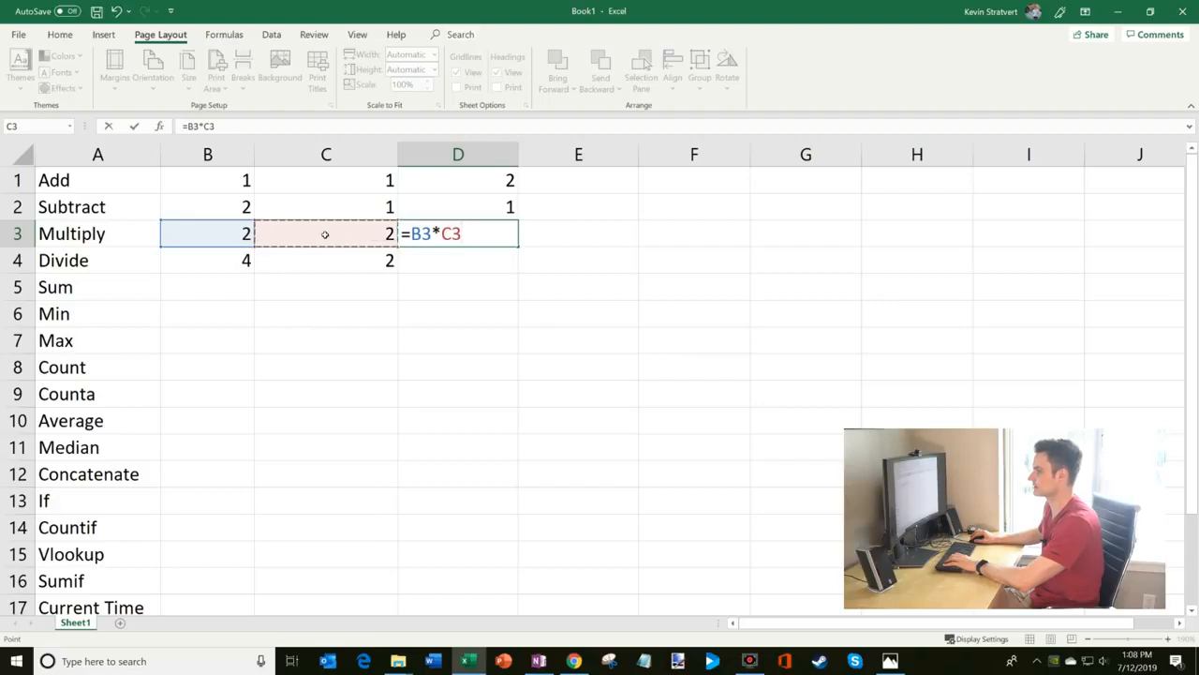
key("BackSpace")
key("BackSpace")
type("C3")
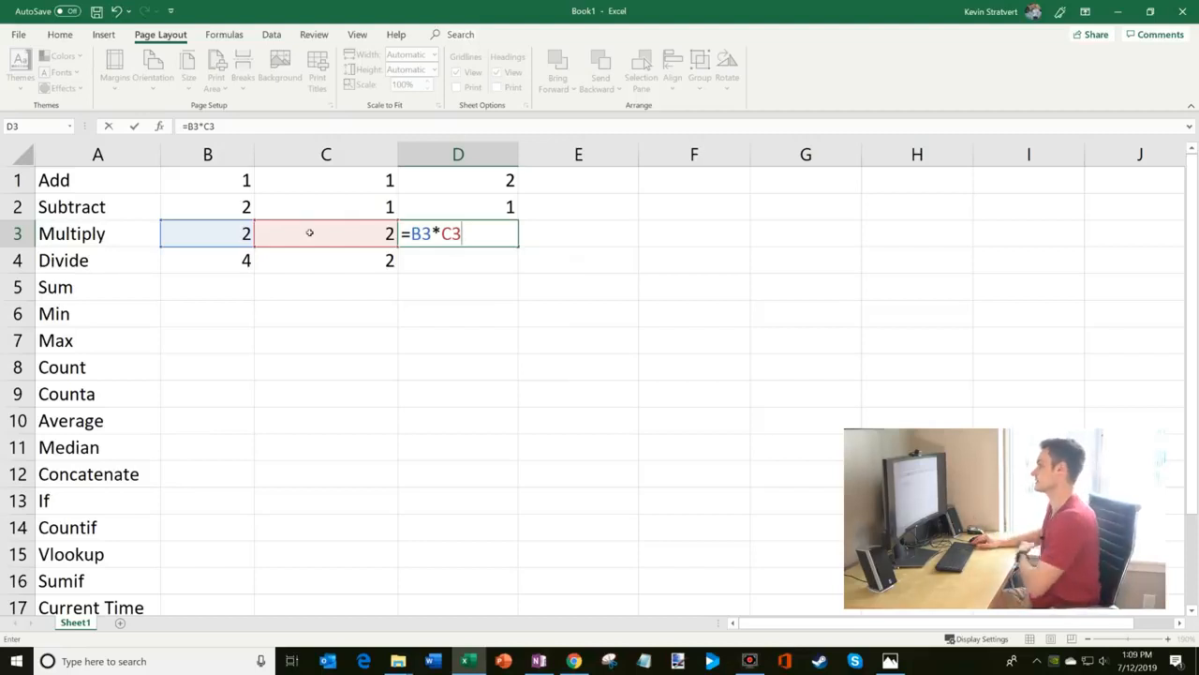
key("Return")
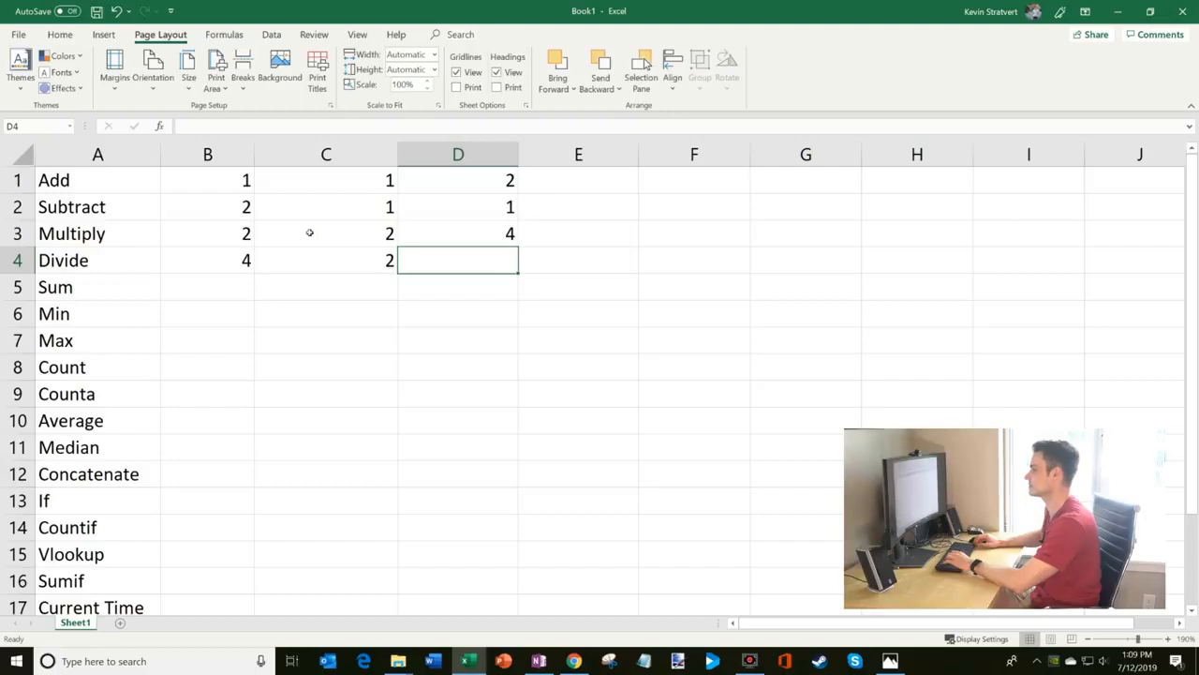
Step: Divide the first number of the Divide row by the second in cell D4 with =B4/C4
type("=")
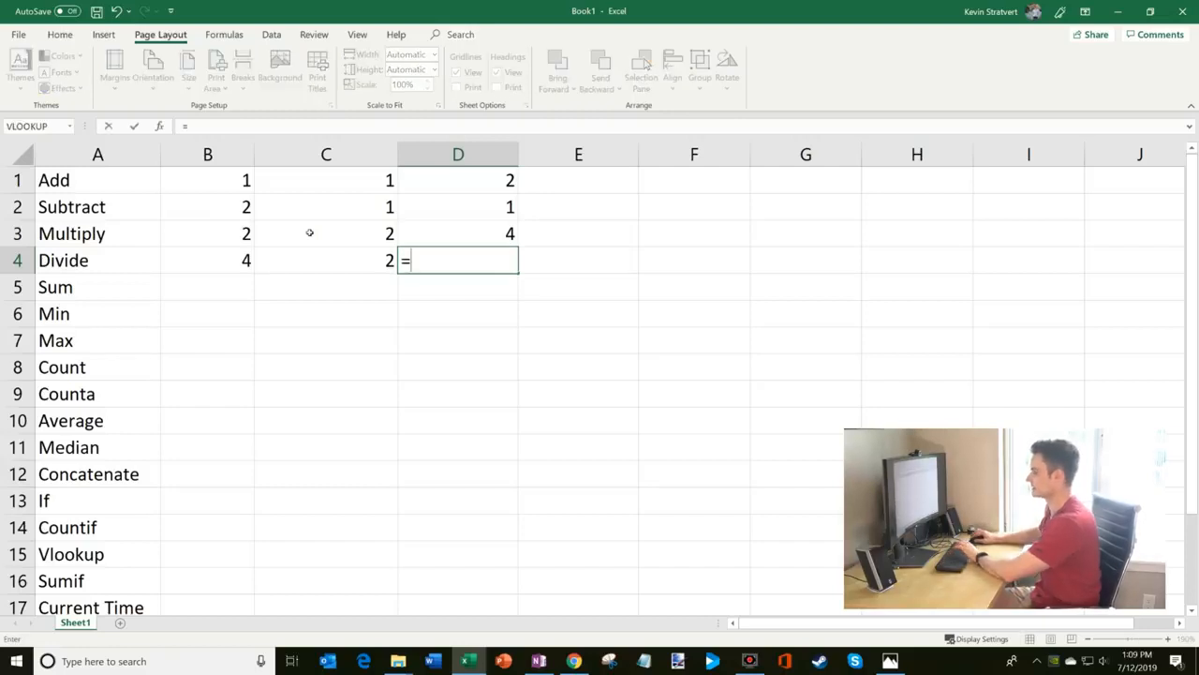
left_click(237, 261)
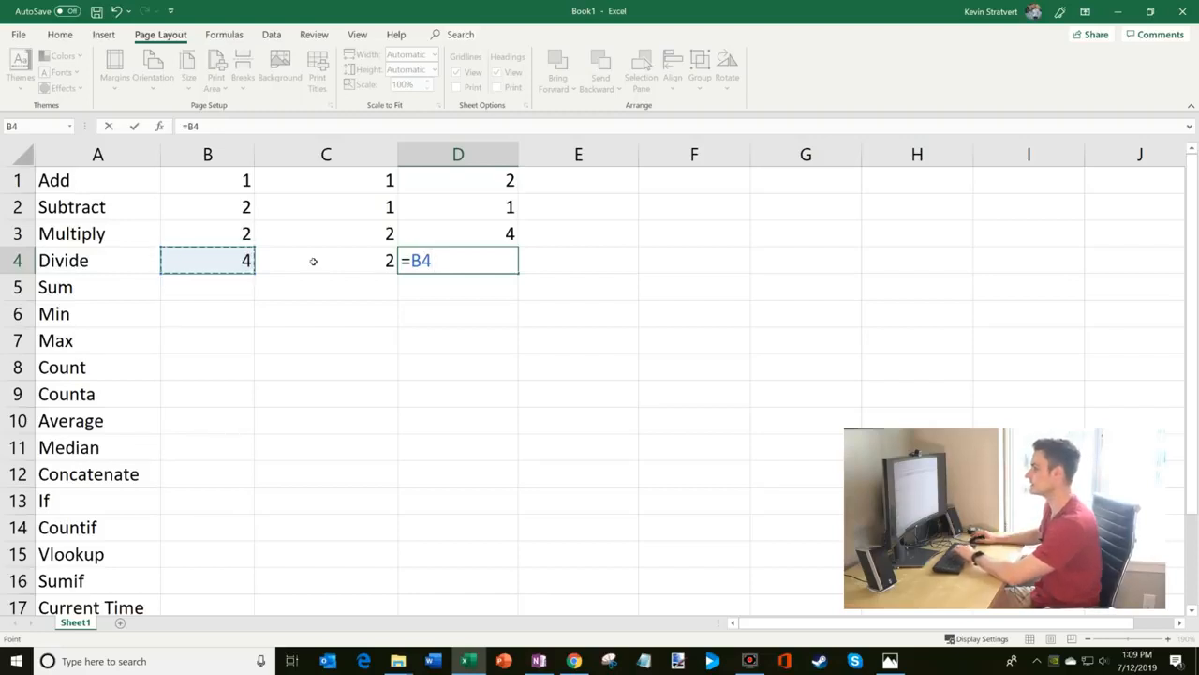
type("/")
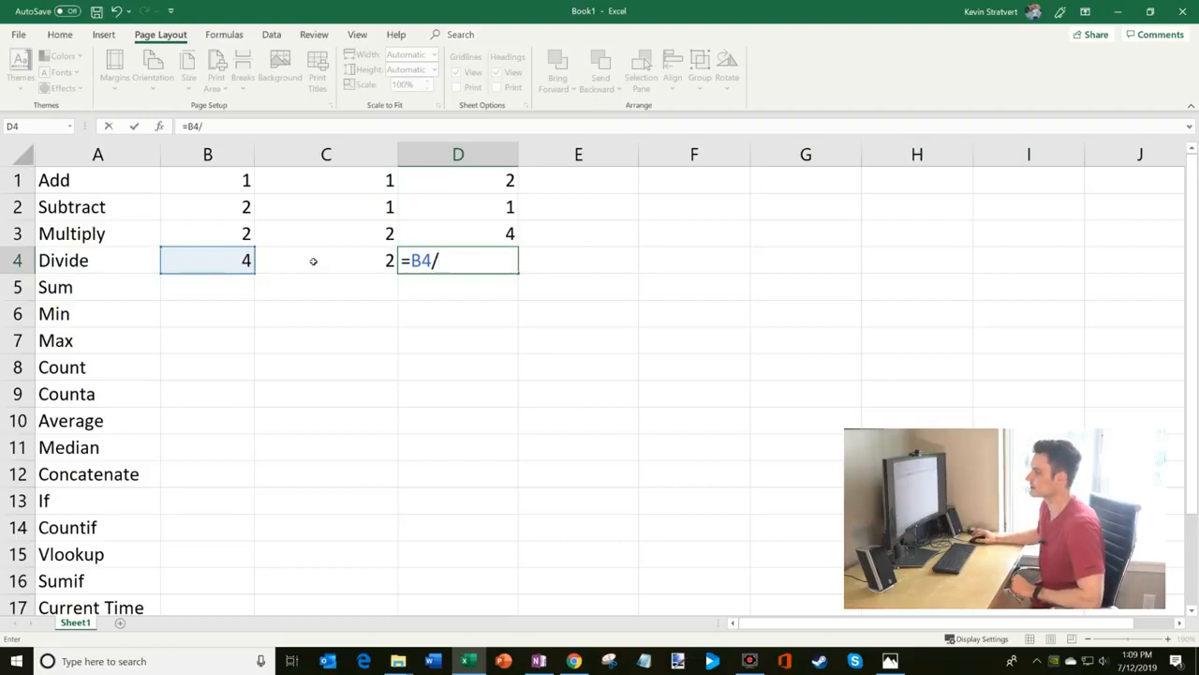
left_click(313, 260)
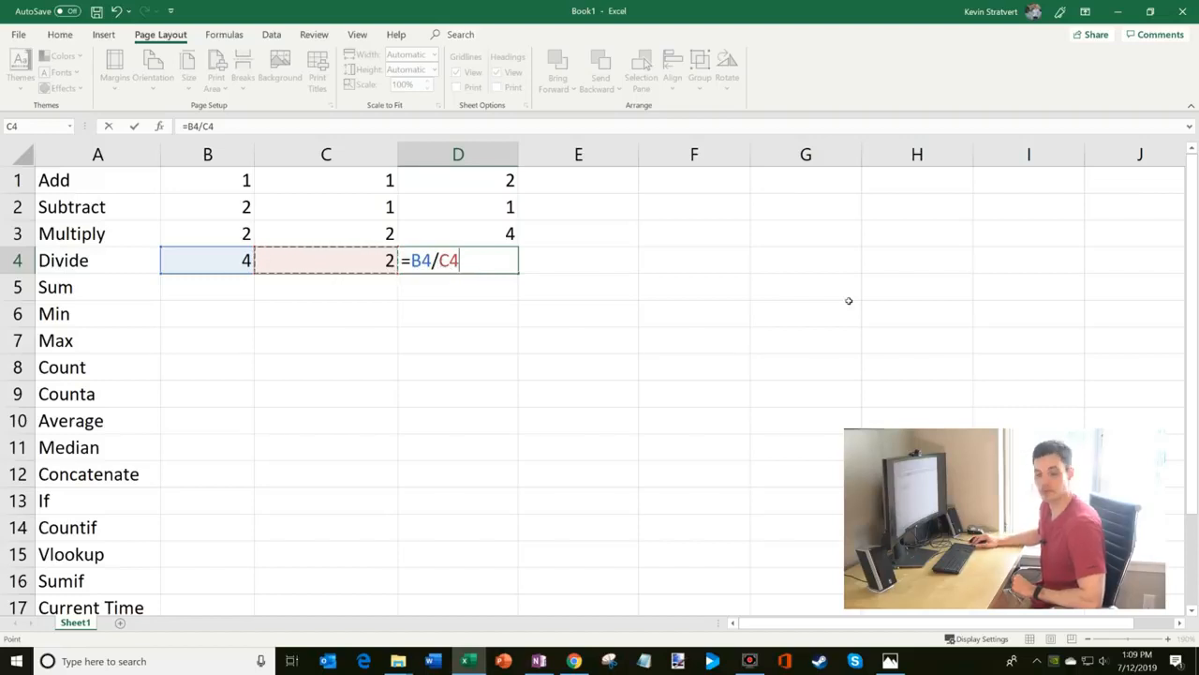
key("Return")
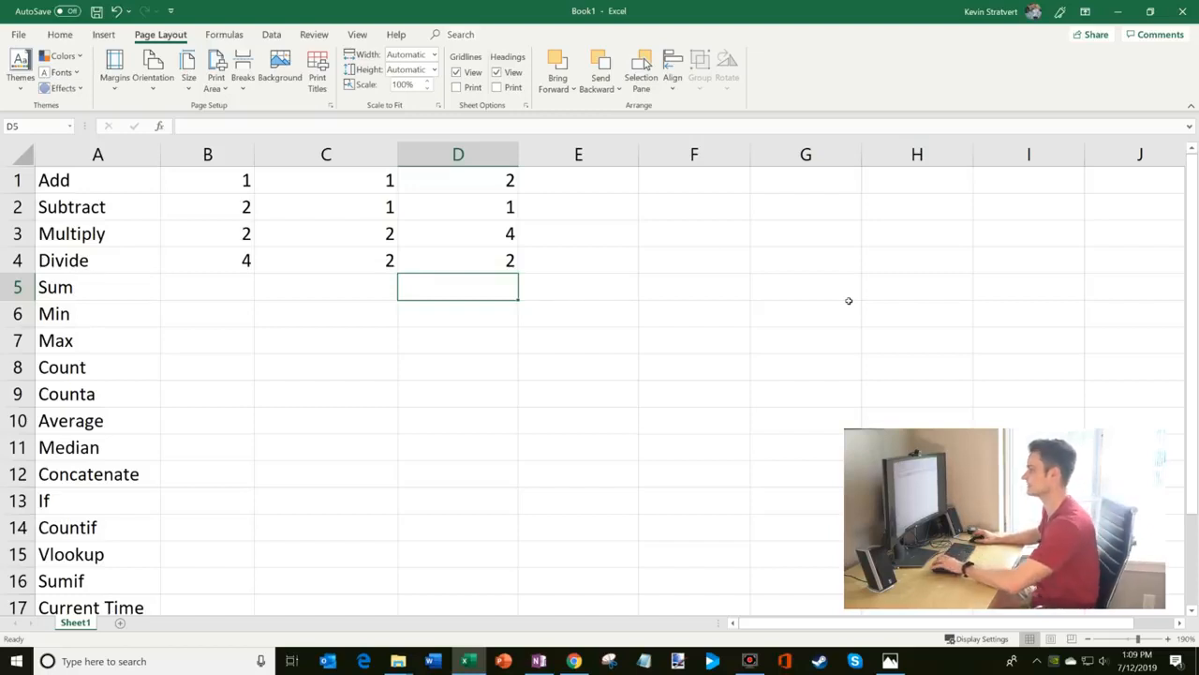
left_click_drag(96, 188, 497, 256)
left_click(497, 256)
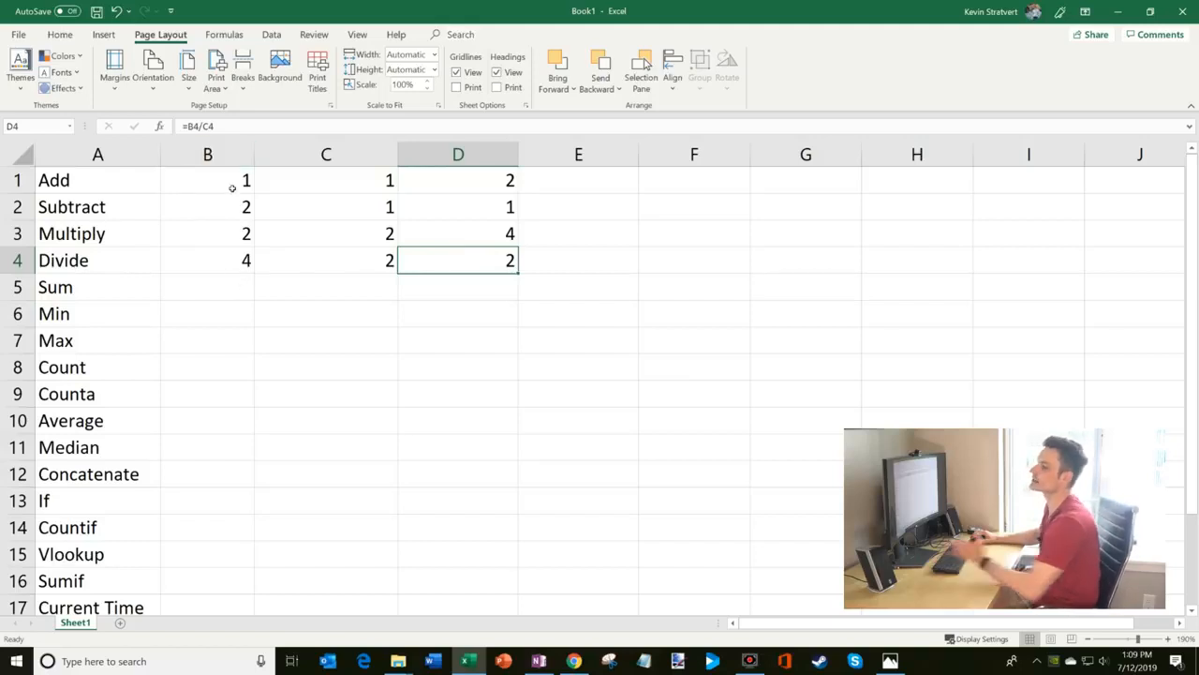
left_click_drag(232, 188, 435, 253)
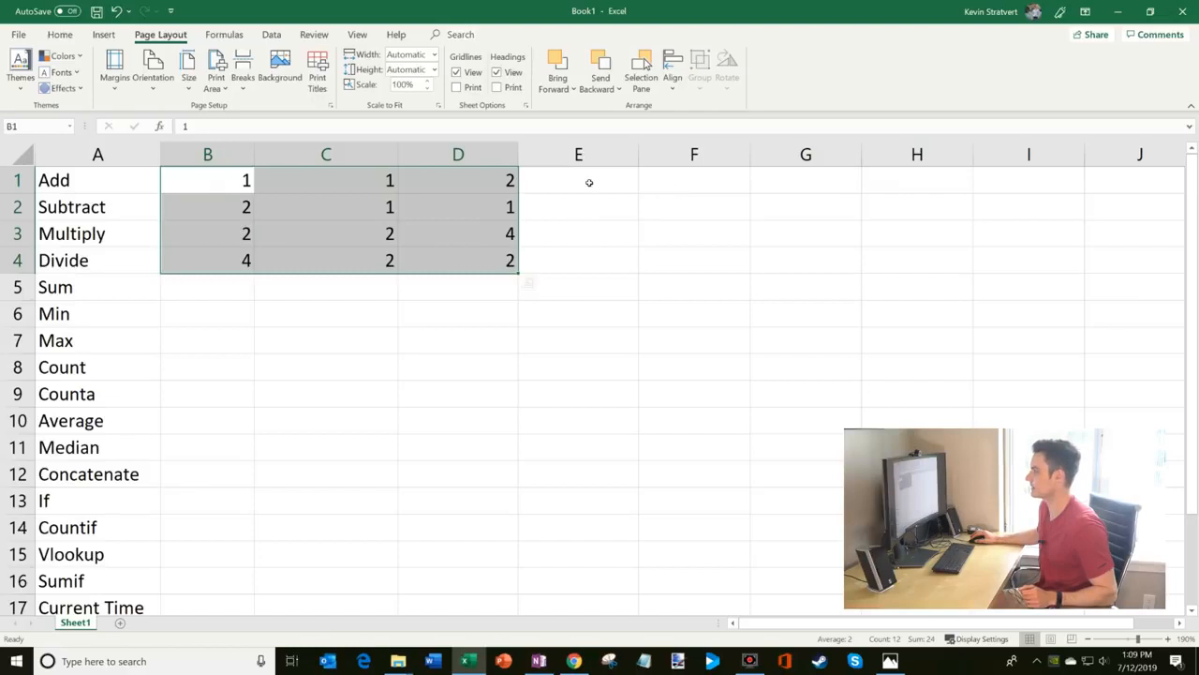
Step: Try adding the table's numbers as typed constants in cell F1 with =1+1+2, and erase the entry
left_click(656, 182)
type("=")
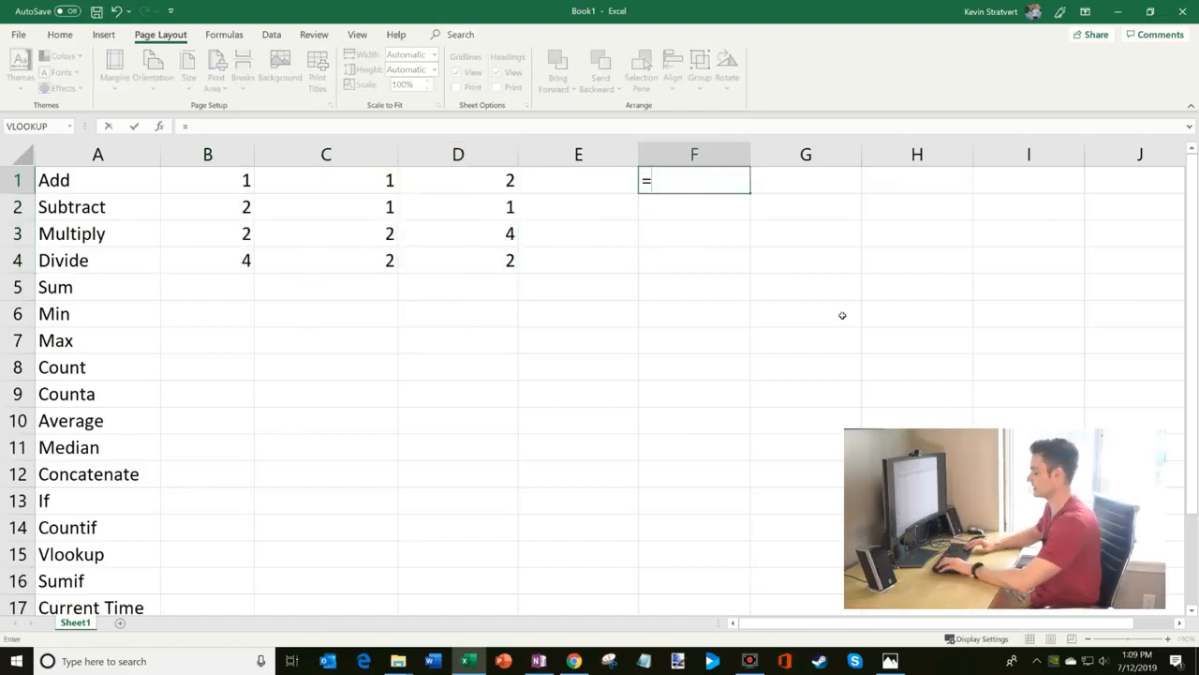
type("1+1+2")
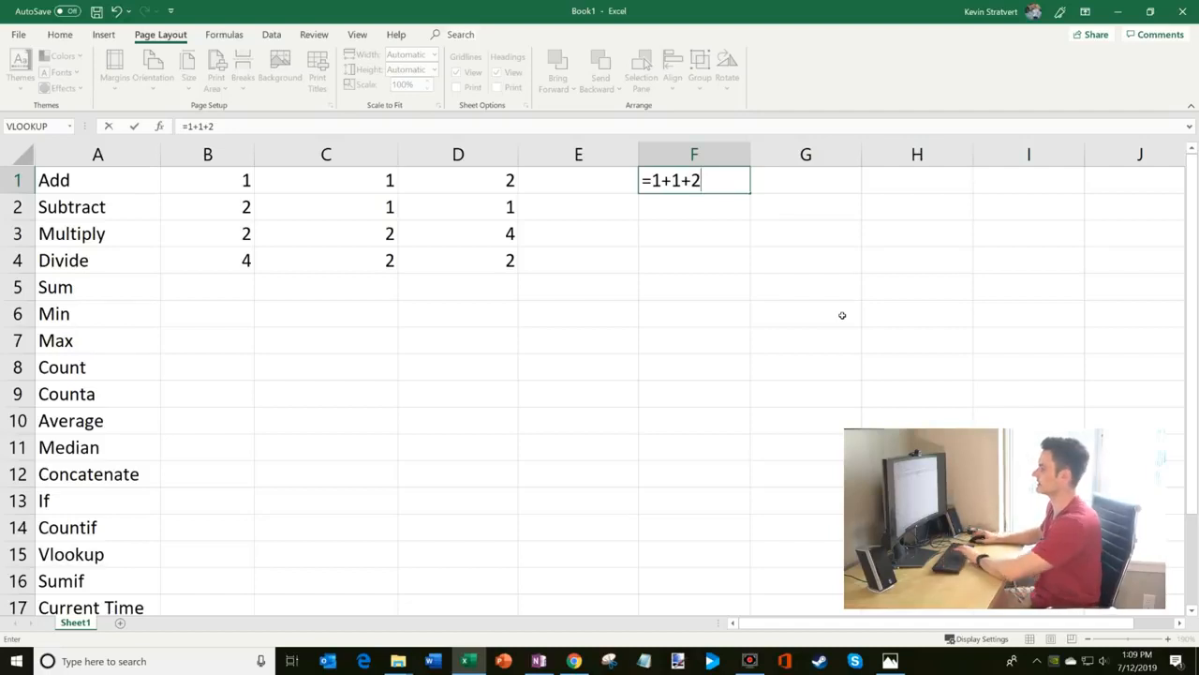
key("BackSpace")
key("BackSpace")
key("BackSpace")
key("BackSpace")
key("BackSpace")
key("BackSpace")
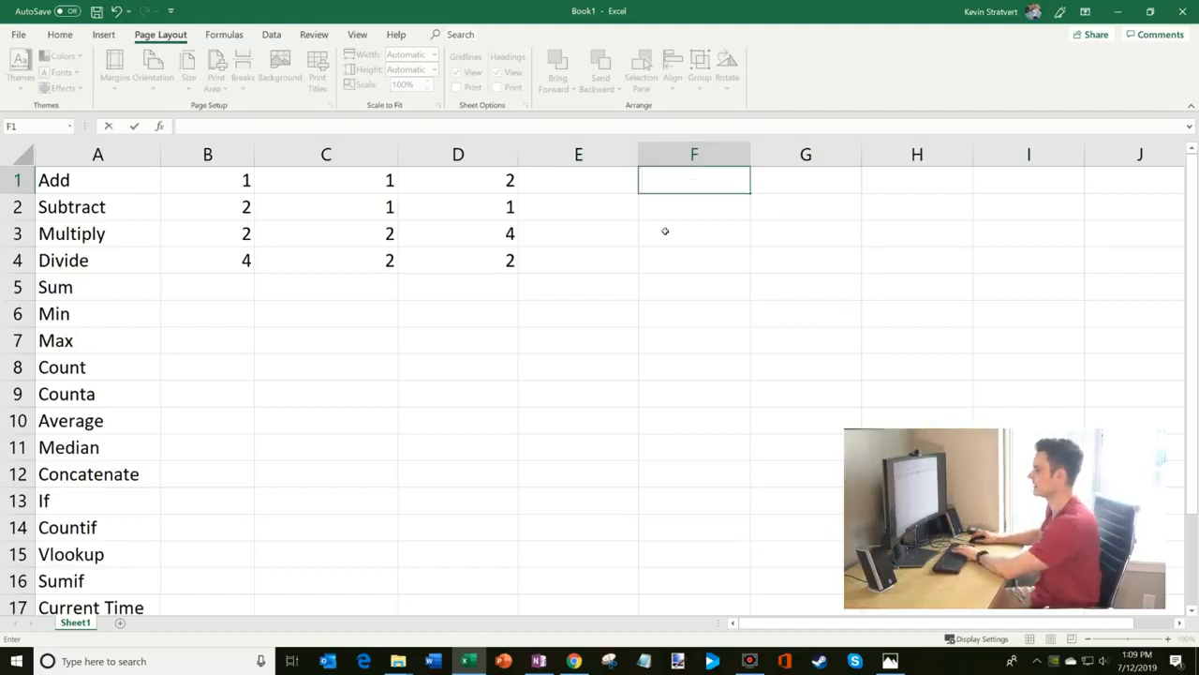
Step: Try adding the cells one by one in F1 with =B1+C1+D1+B2, and discard the formula
type("=")
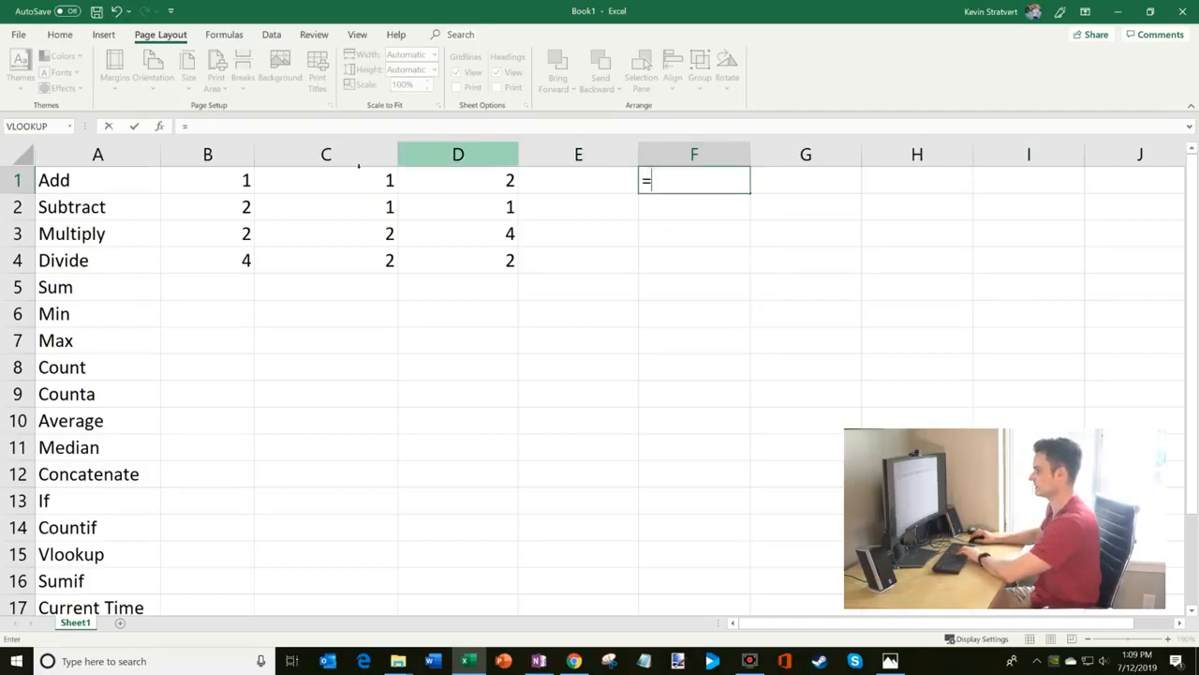
left_click(223, 183)
type("+")
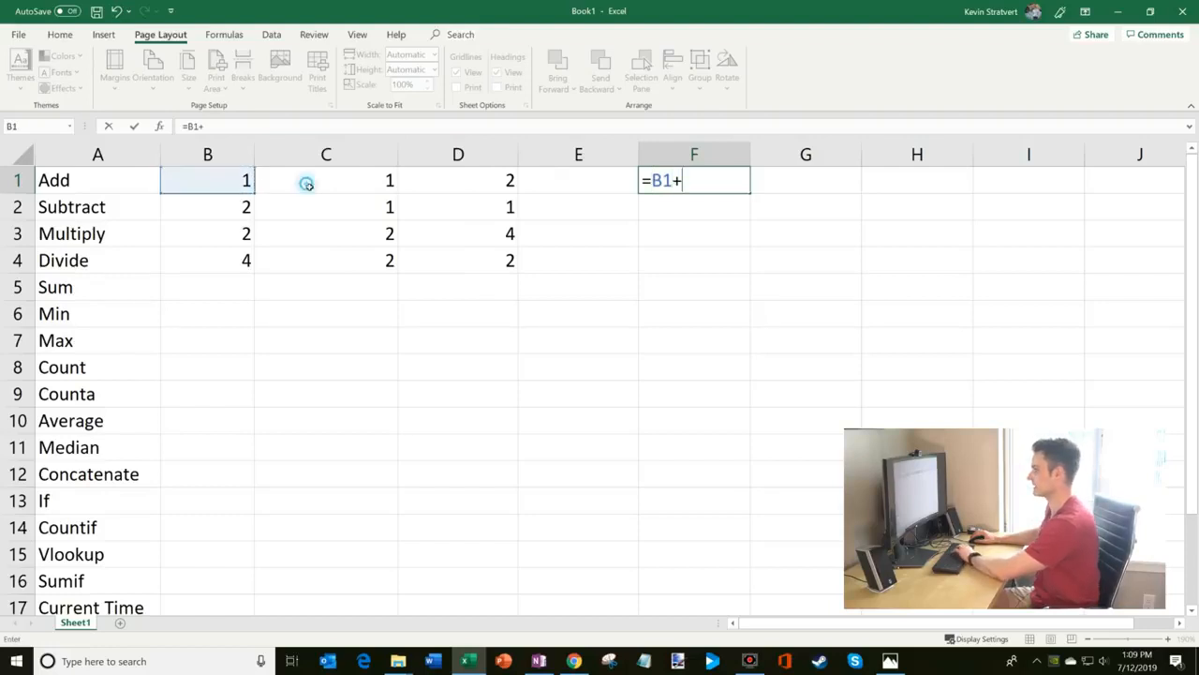
left_click(313, 186)
type("+")
left_click(463, 184)
type("+")
left_click(207, 207)
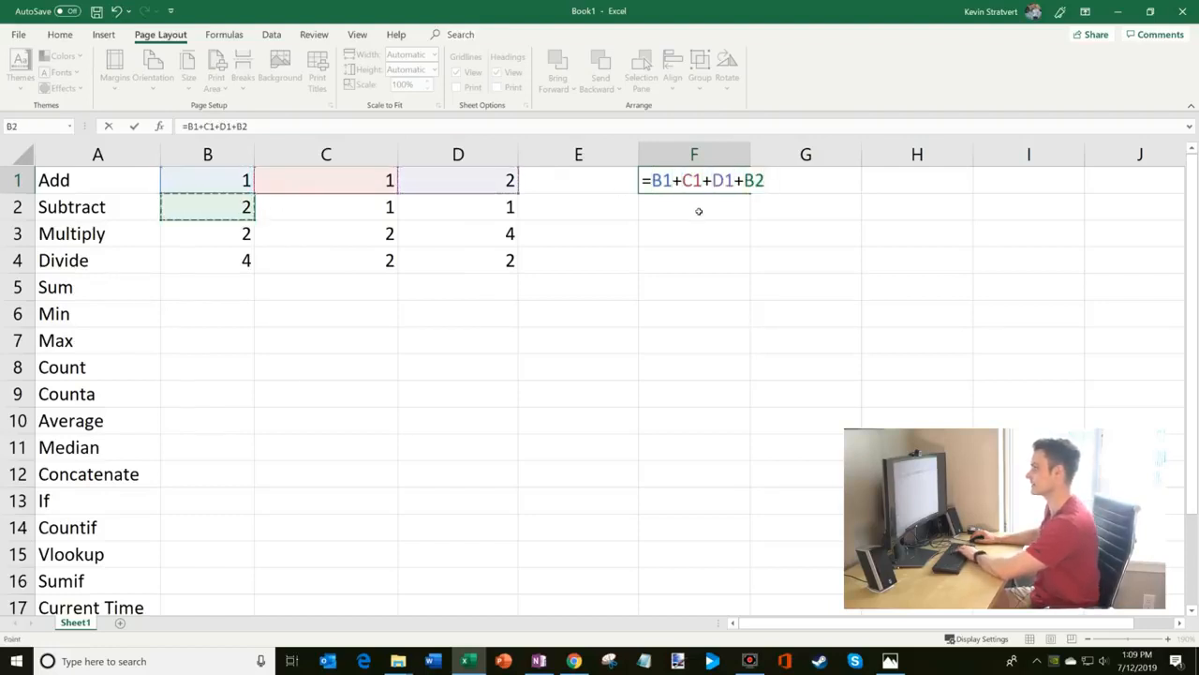
left_click(695, 209)
key("Return")
key("Escape")
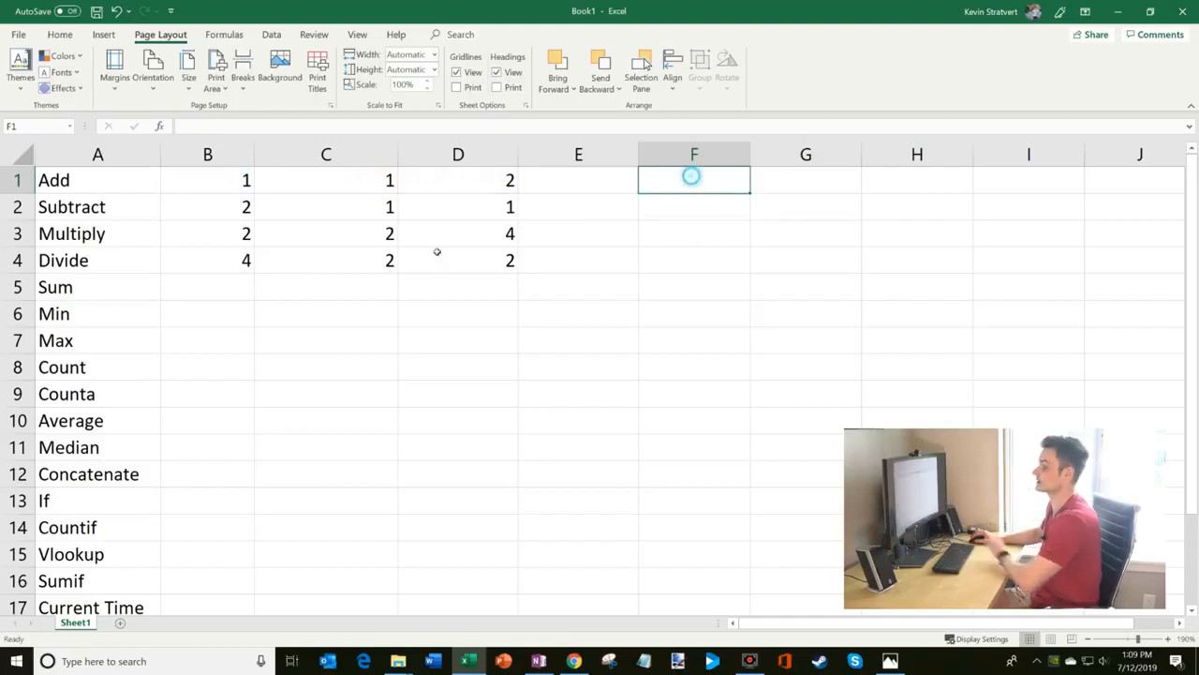
Step: Try a SUM formula in cell B5 with the separate arguments B1, C1 and D1, and cancel the entry
left_click(213, 287)
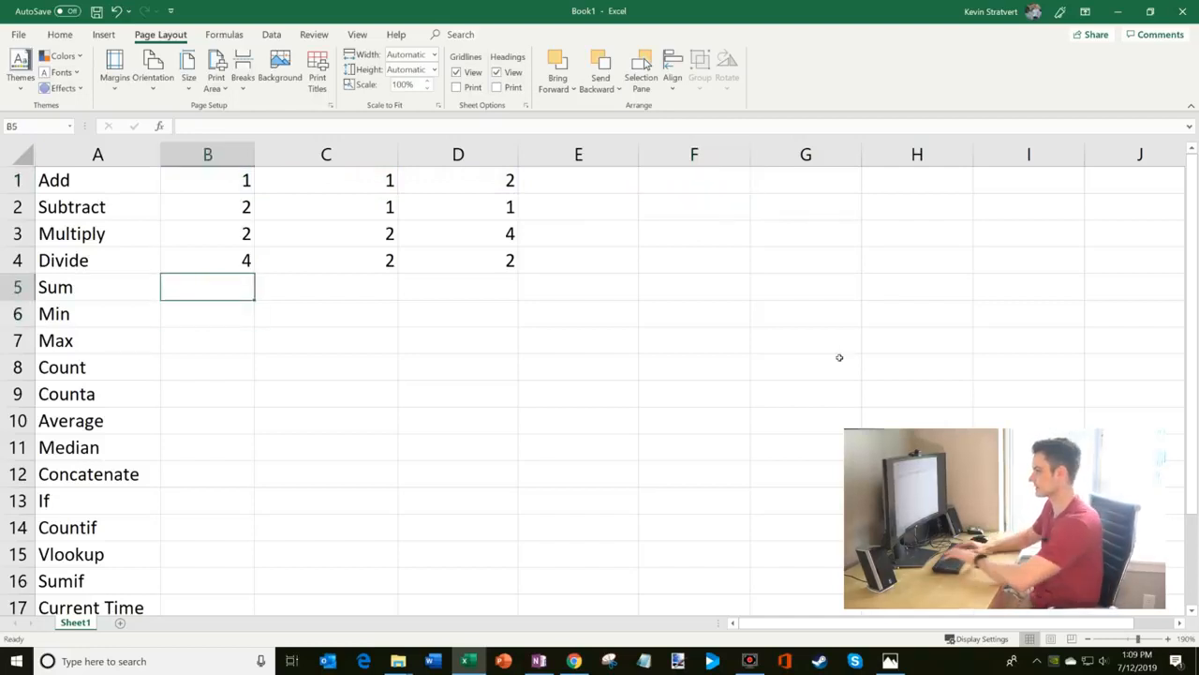
type("=")
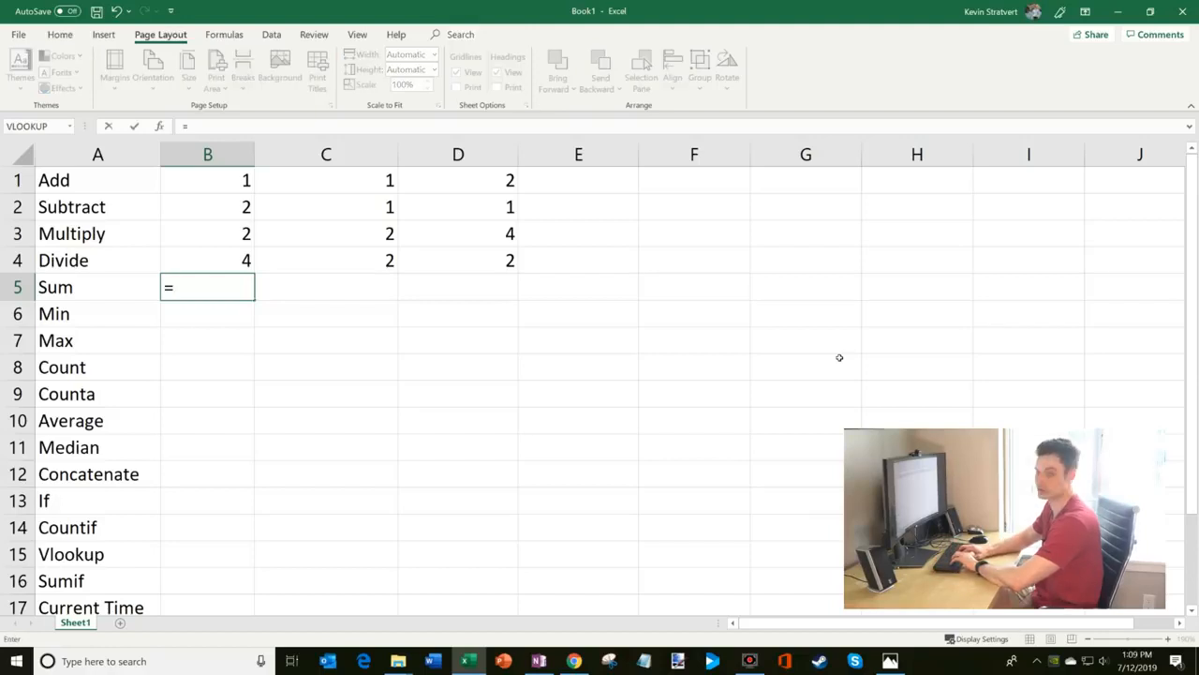
type("sum")
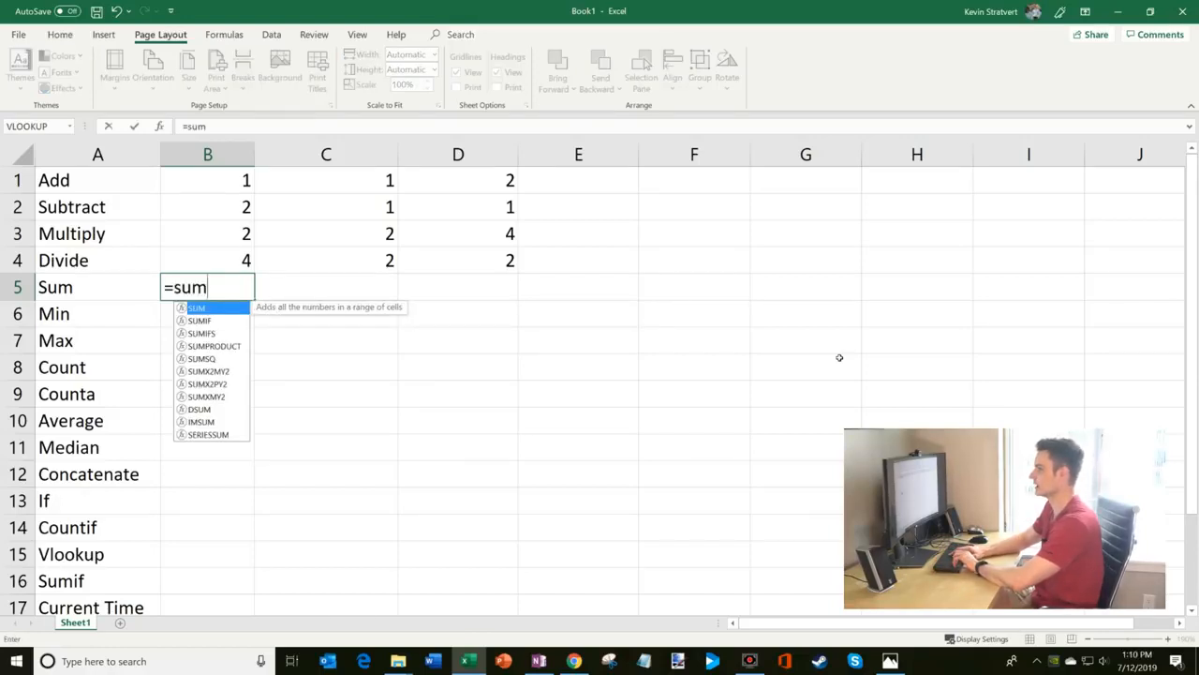
type("(")
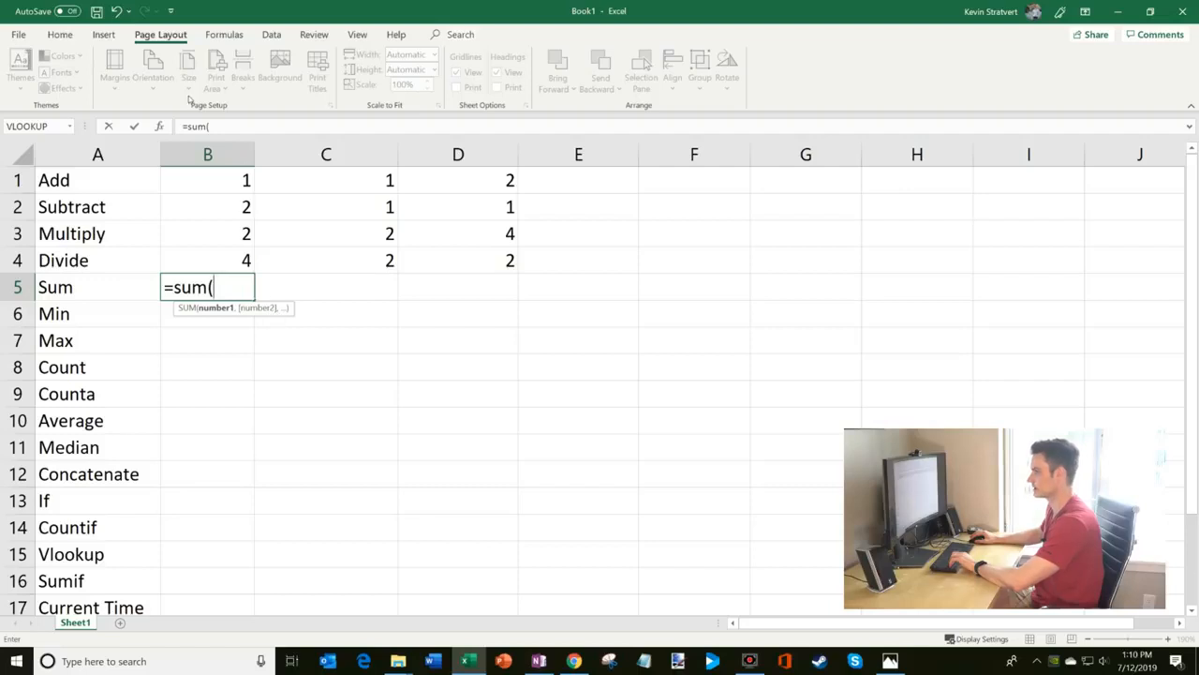
left_click(233, 186)
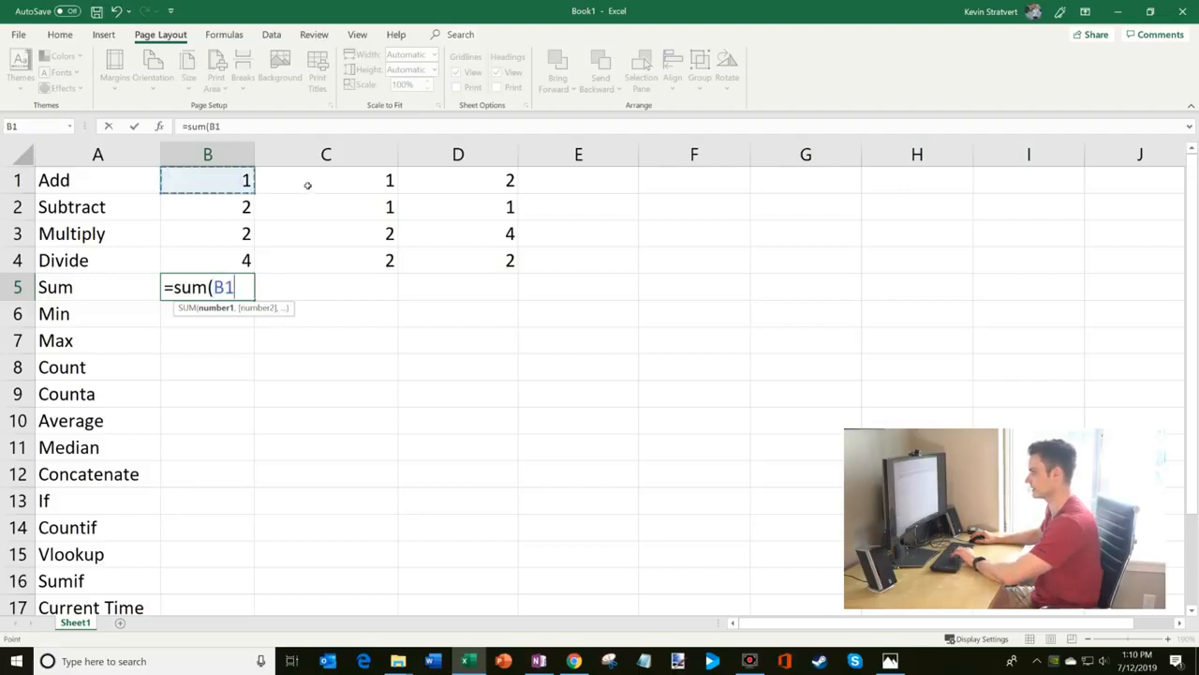
type(",")
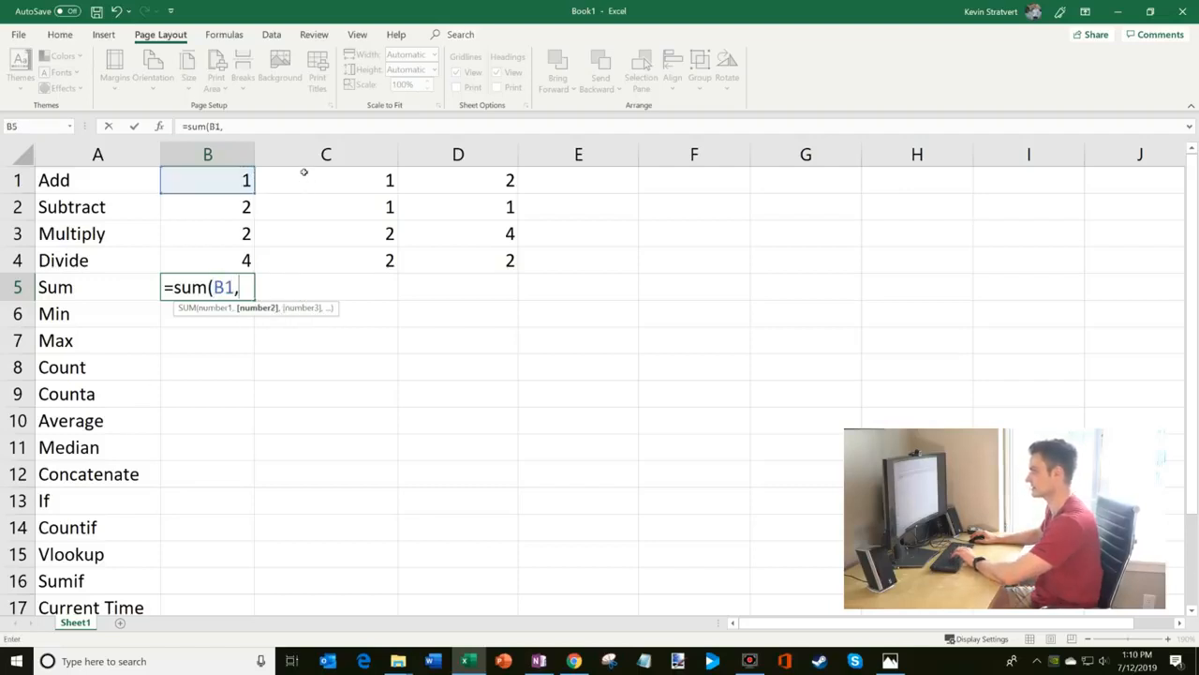
left_click(308, 180)
type(",")
left_click(461, 180)
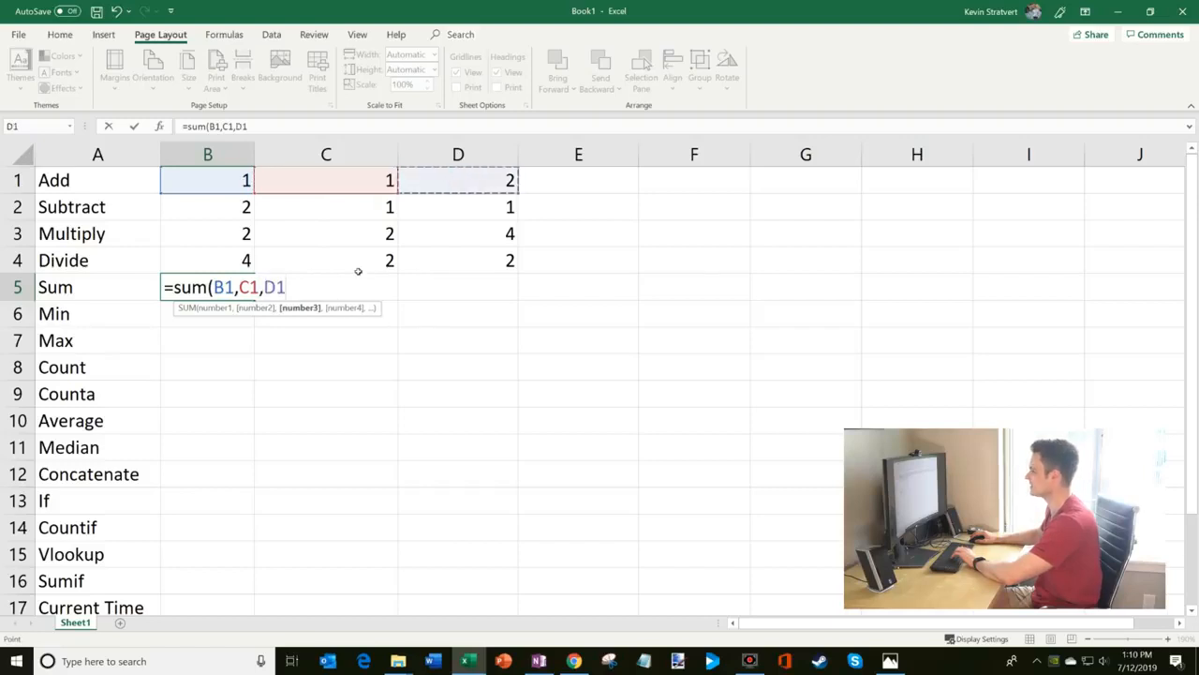
left_click(246, 334)
key("Escape")
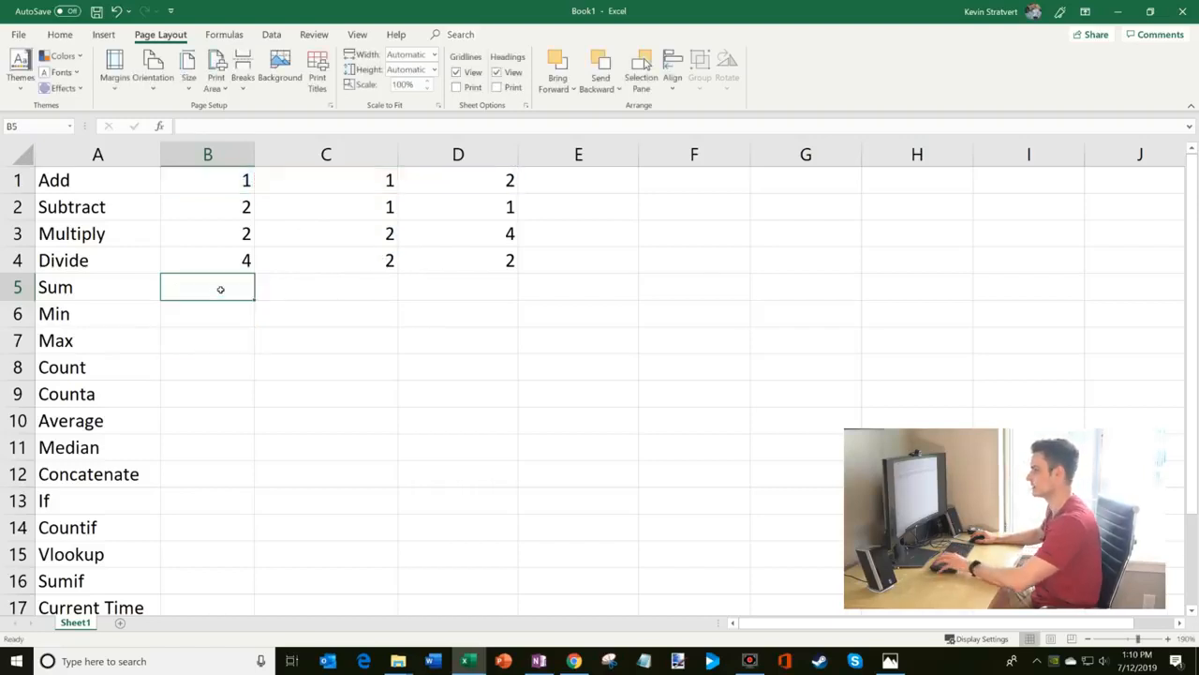
Step: Sum the whole number block in cell B5 with =SUM(B1:D4), and clear the cell again
type("=sum")
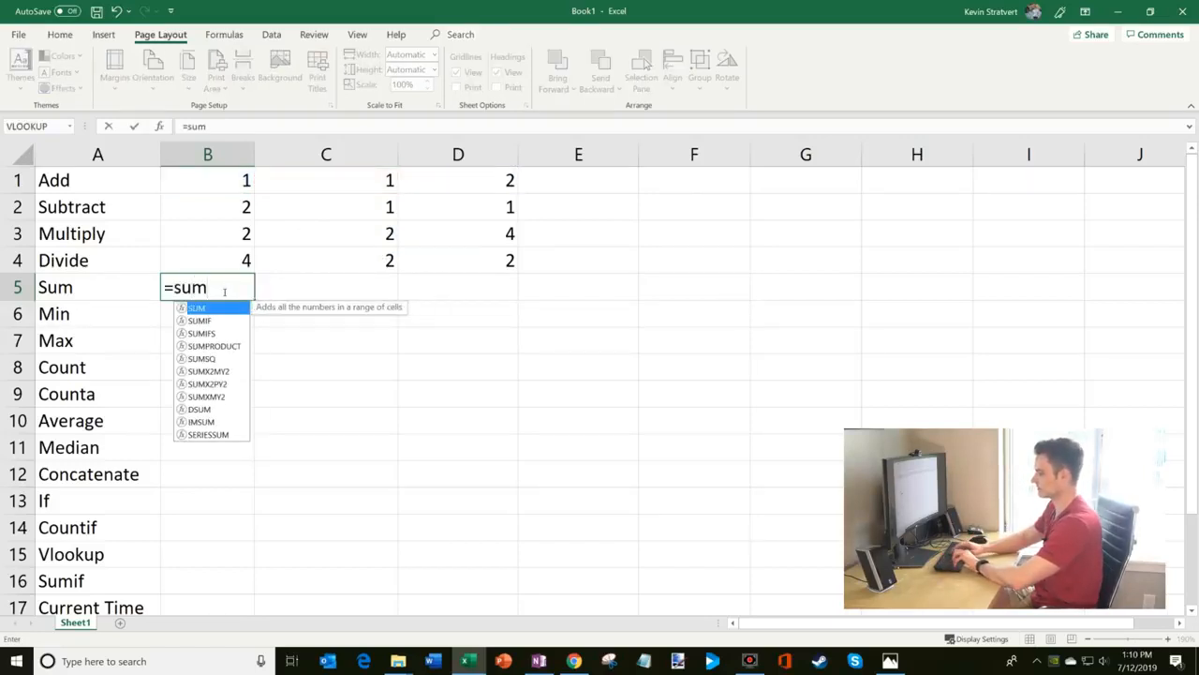
type("(")
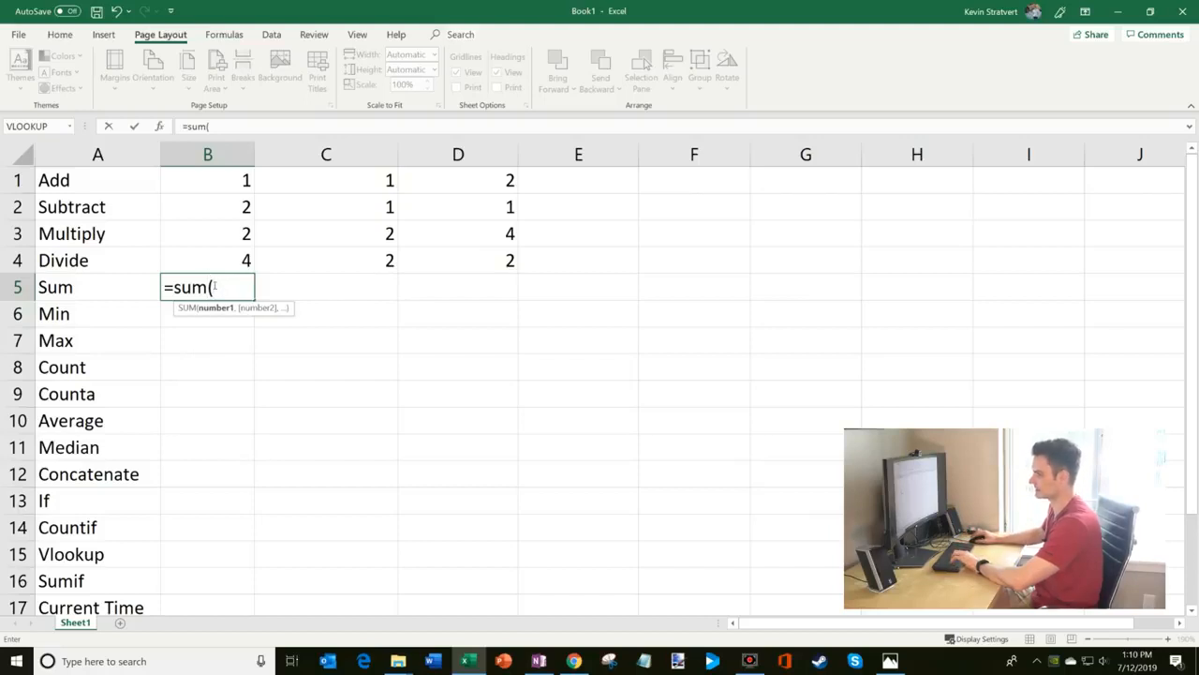
left_click_drag(219, 184, 487, 266)
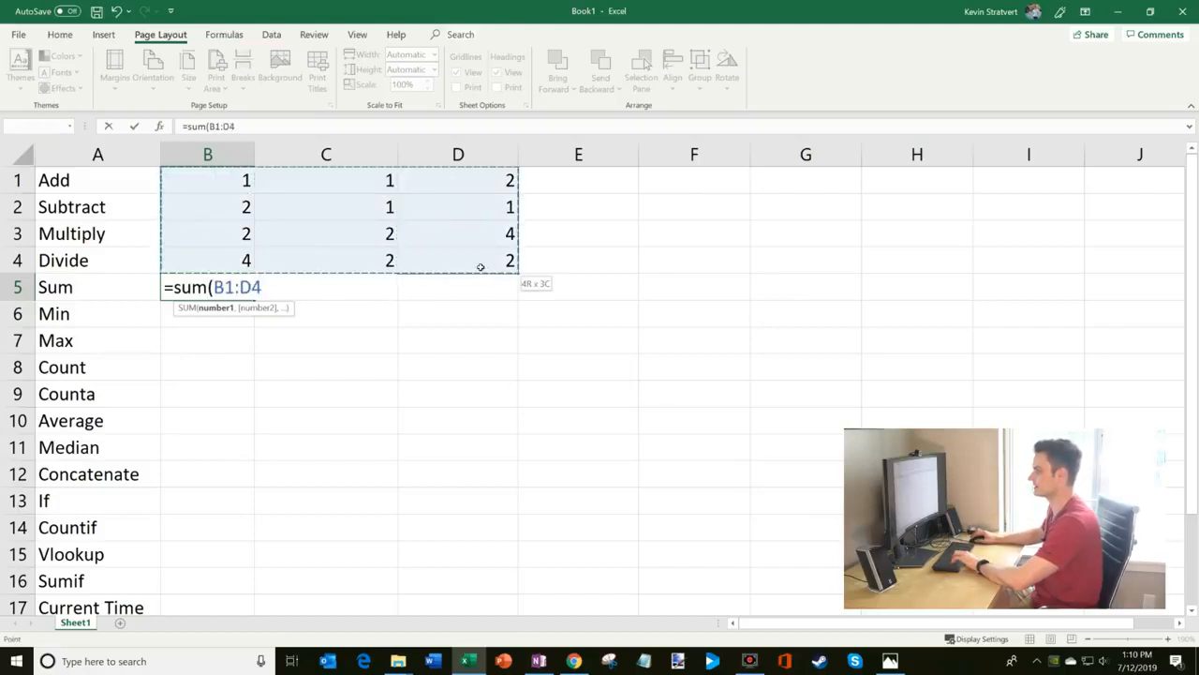
left_click(207, 176)
left_click_drag(207, 176, 494, 262)
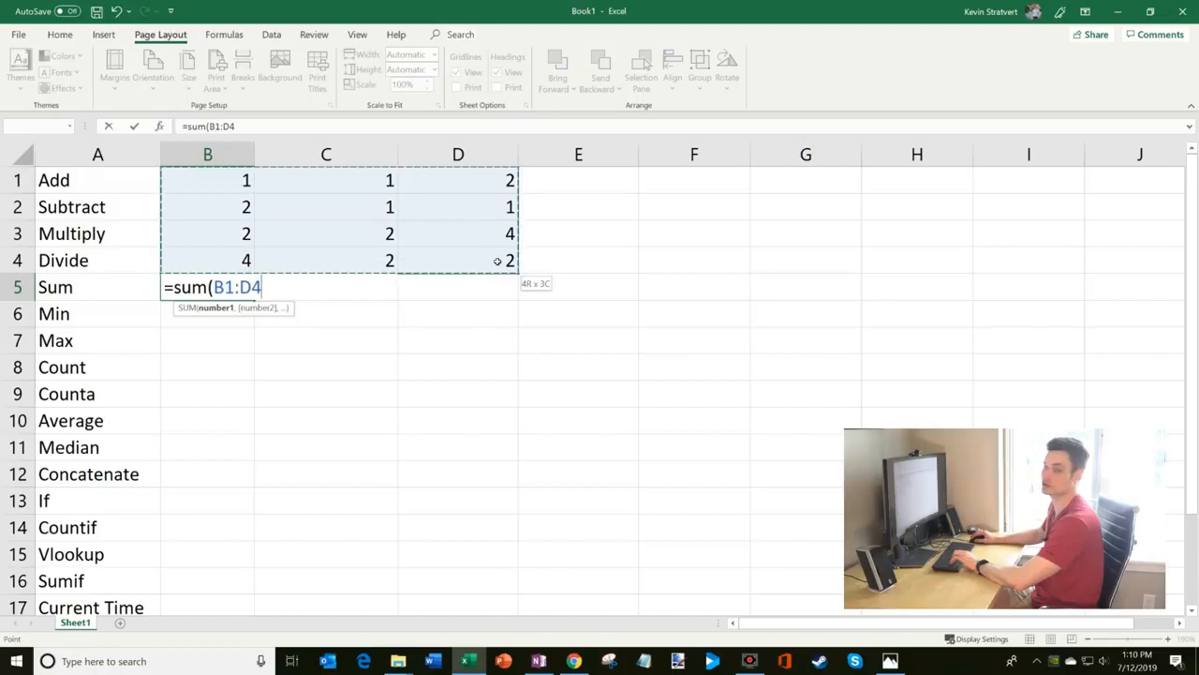
type(")")
key("Return")
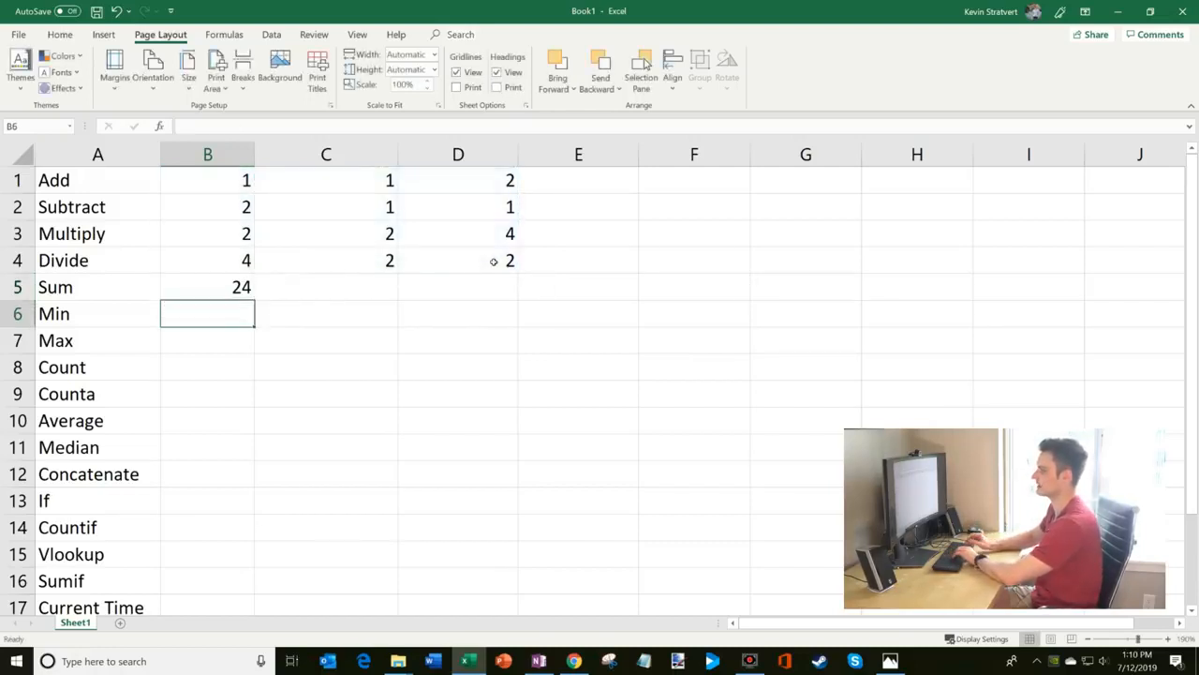
key("Up")
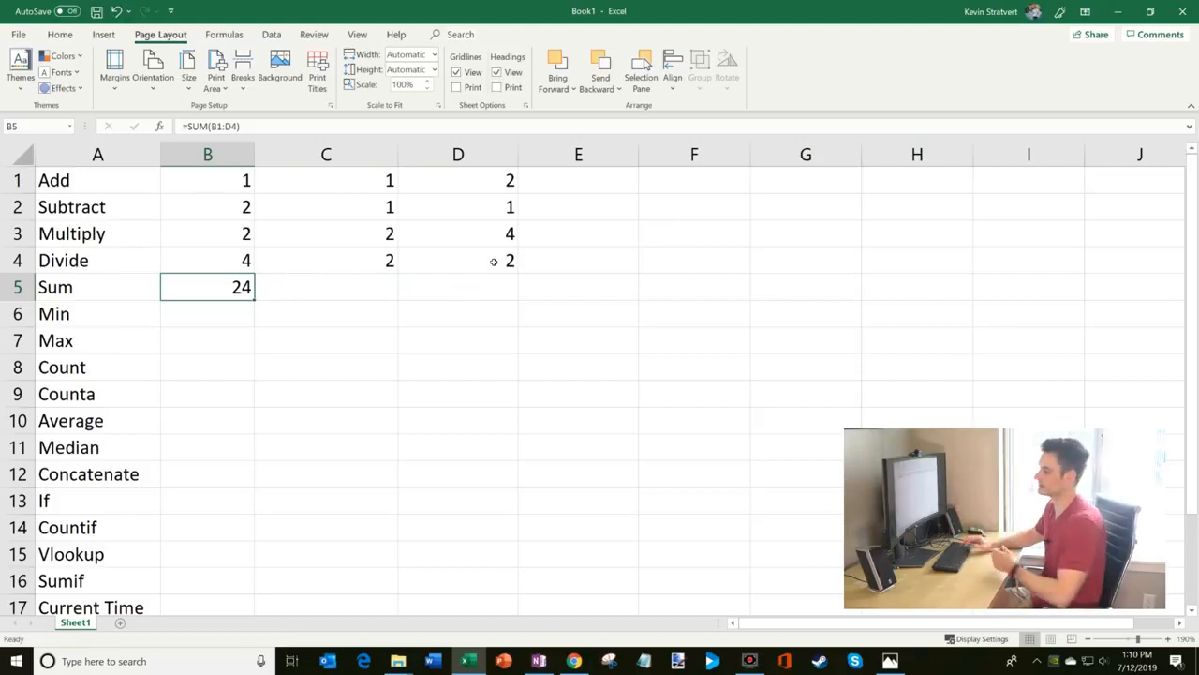
key("Delete")
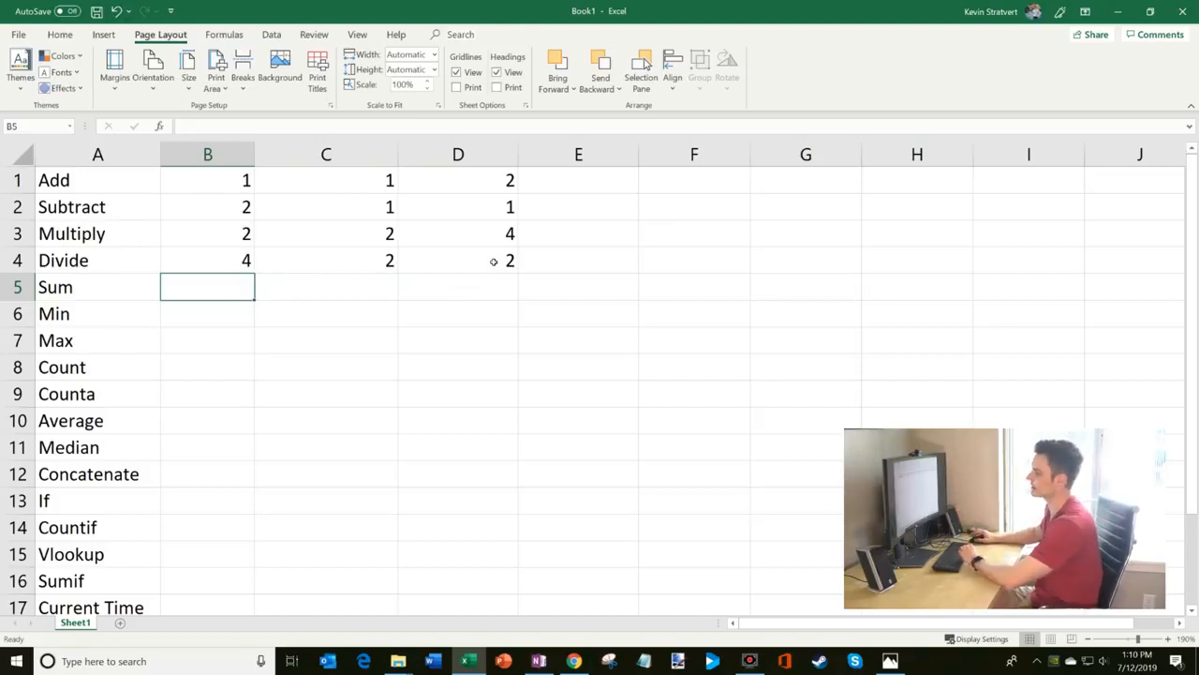
Step: Search the function library for "sum" and insert the SUM function in cell B5
left_click(160, 127)
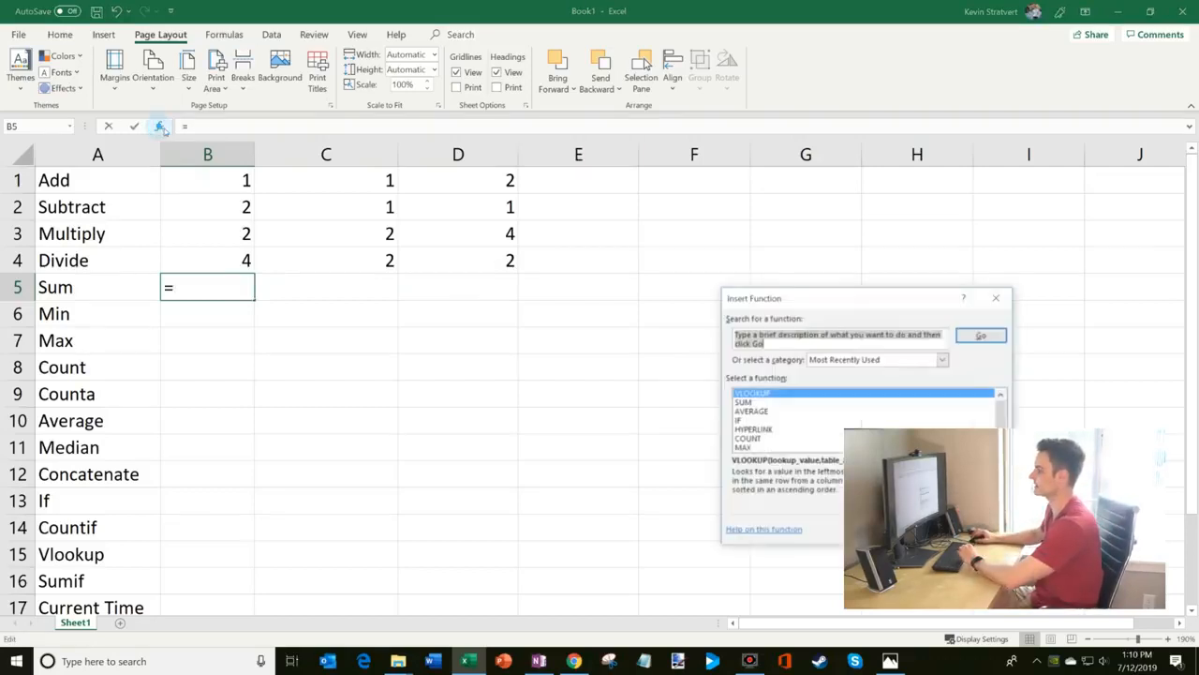
type("sum")
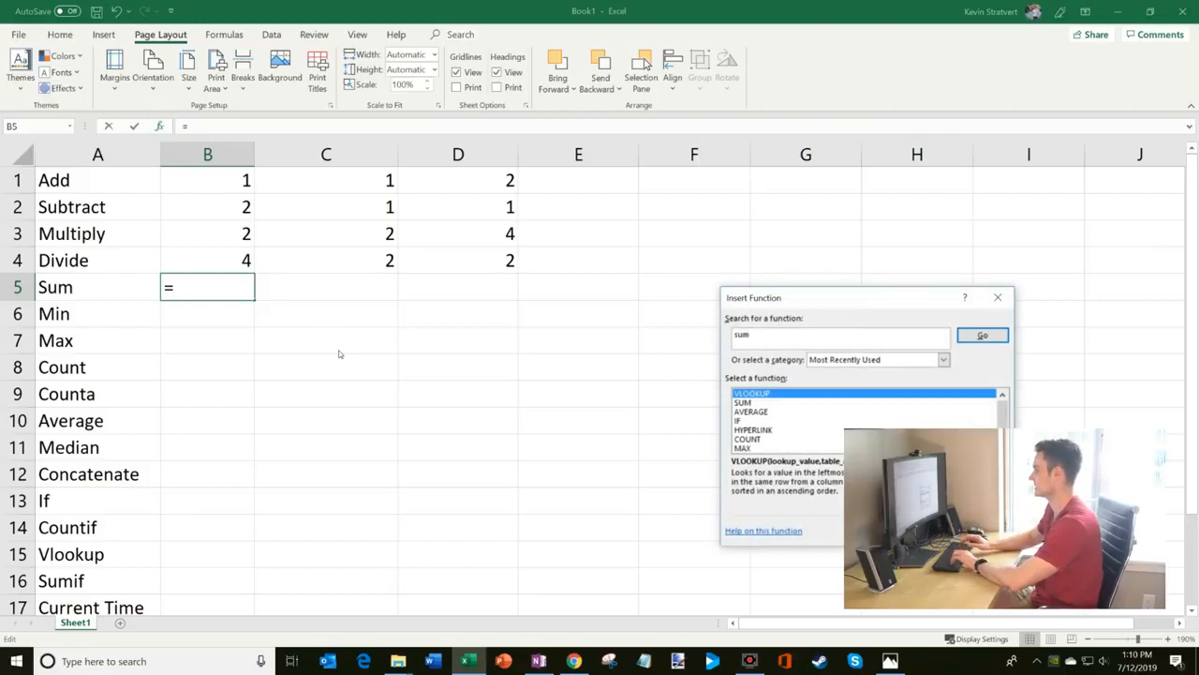
key("Return")
left_click(924, 530)
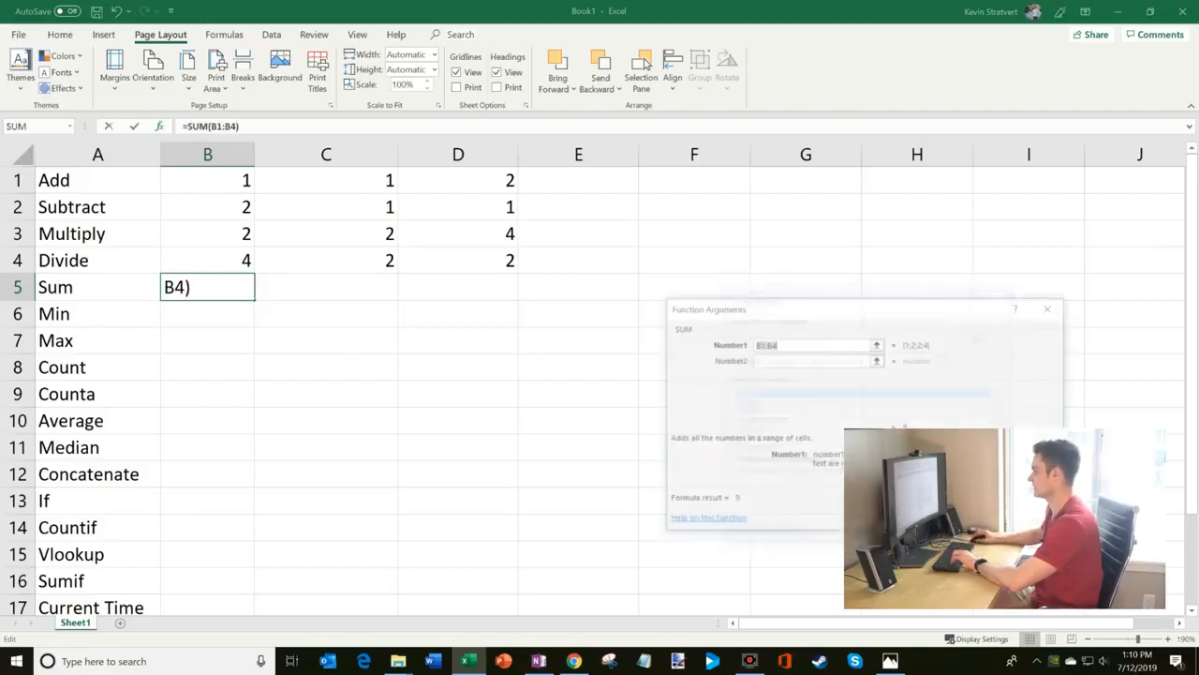
Step: Set the SUM function's first argument to the range B1:D4 and accept the formula in B5
left_click_drag(816, 310, 586, 267)
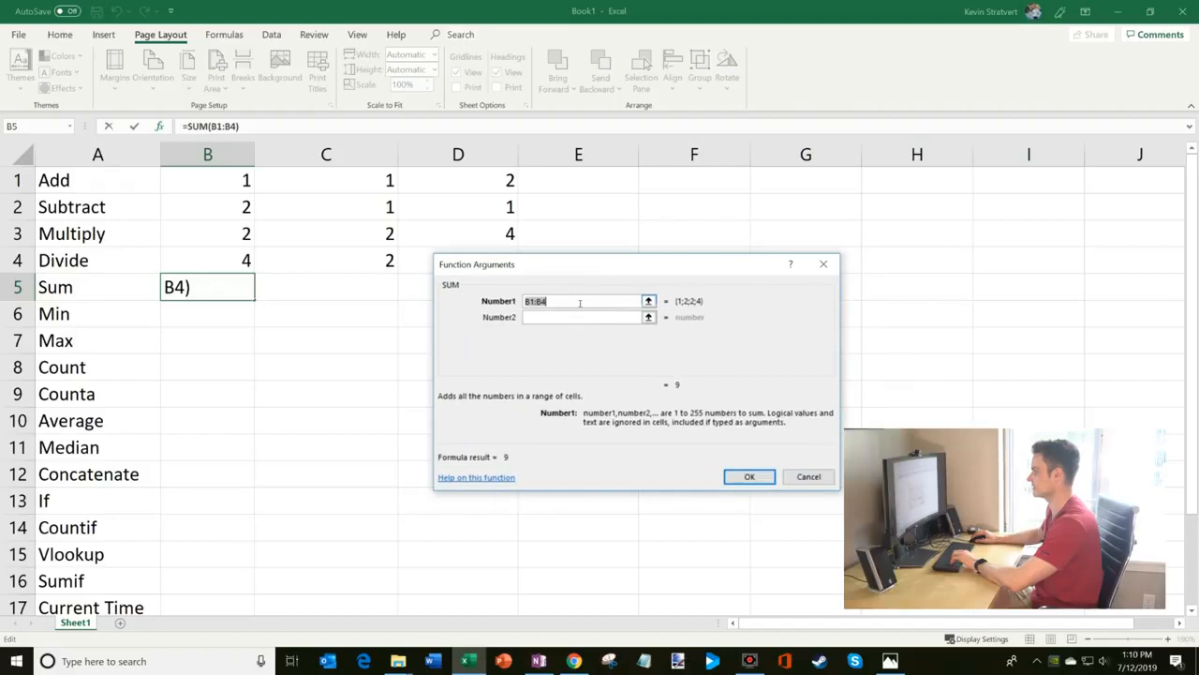
left_click_drag(235, 182, 454, 266)
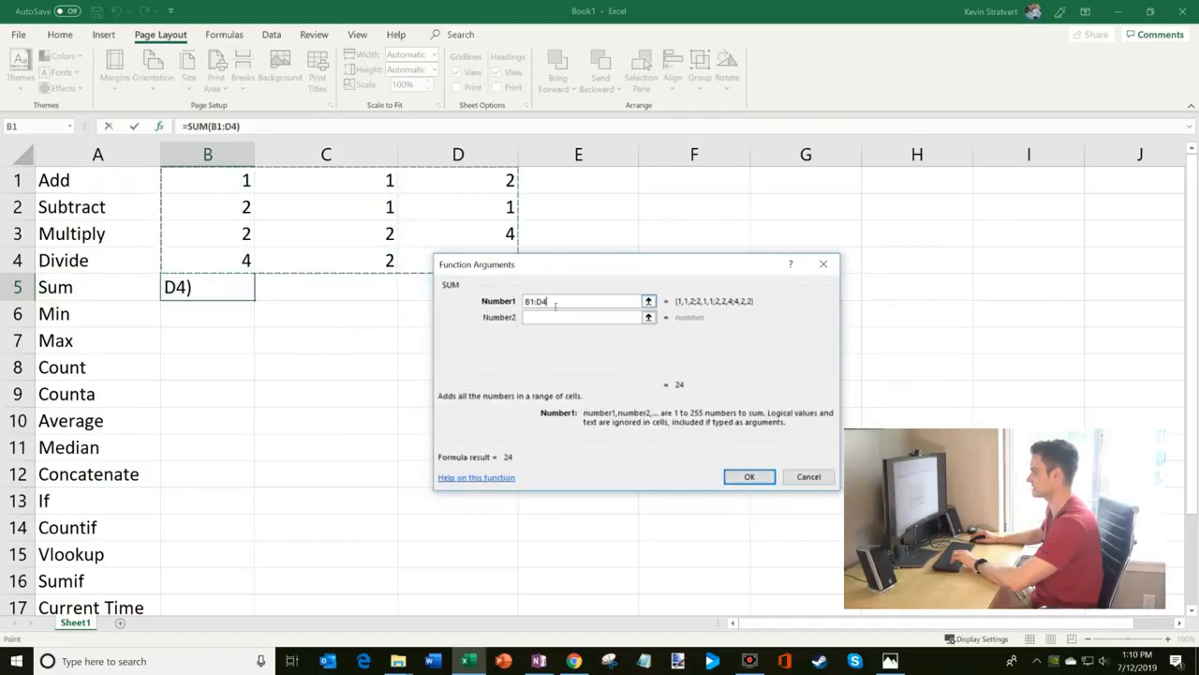
left_click(763, 481)
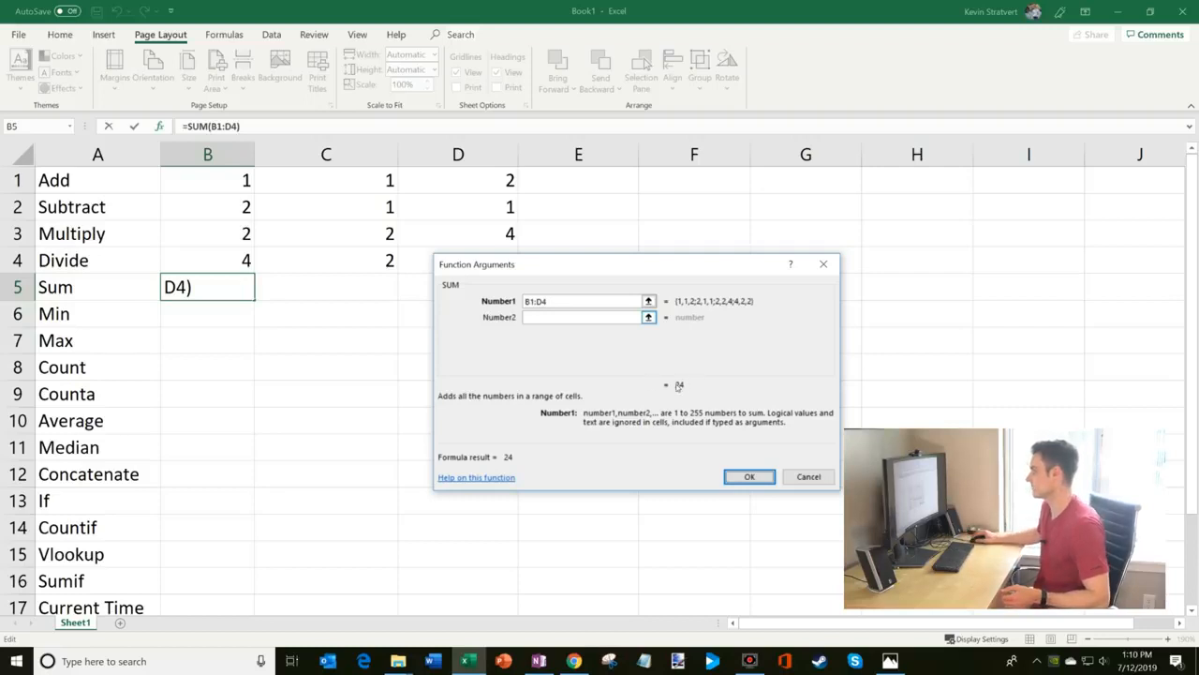
left_click(744, 476)
left_click(289, 306)
left_click(201, 281)
left_click(214, 315)
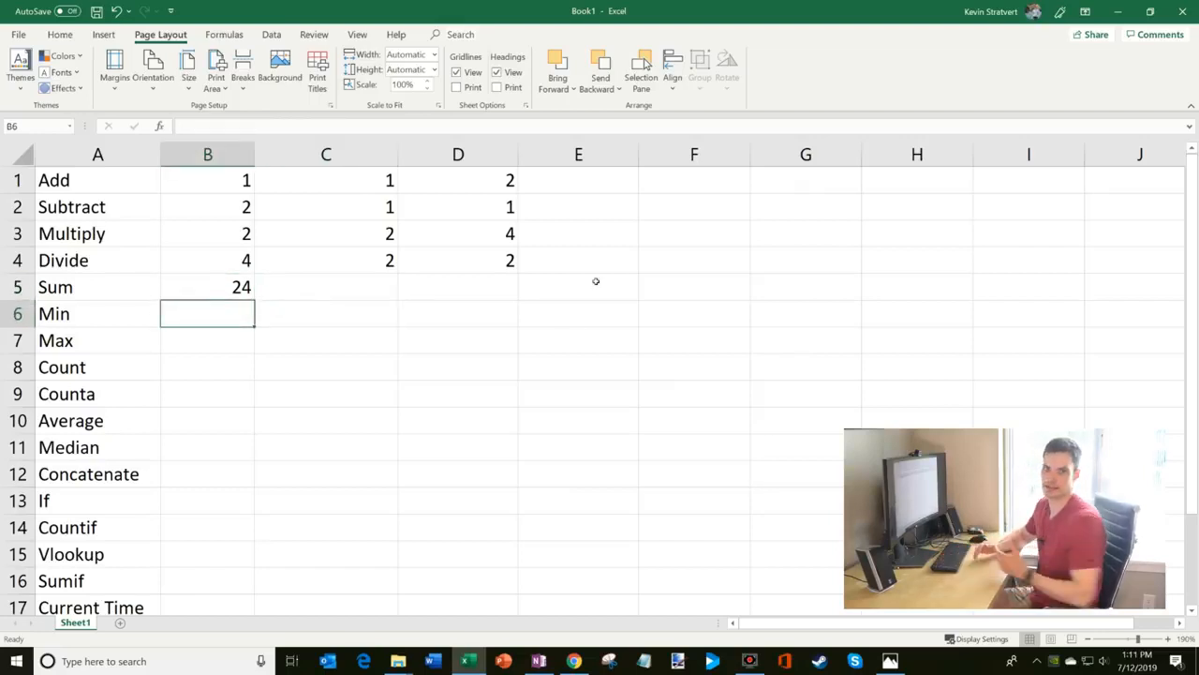
Step: Find the smallest number in the block B1:D4 by entering =MIN(B1:D4) in cell B6
left_click_drag(206, 178, 503, 260)
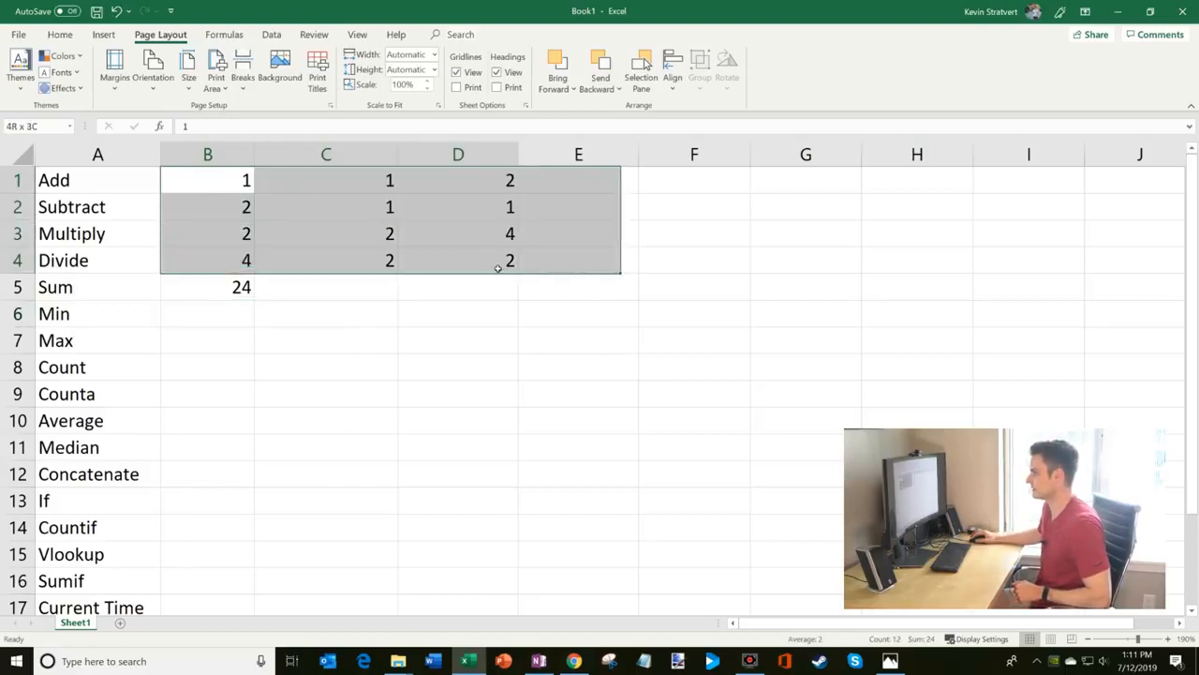
left_click(249, 183)
left_click(235, 319)
left_click_drag(241, 178, 506, 263)
left_click(215, 315)
type("=min")
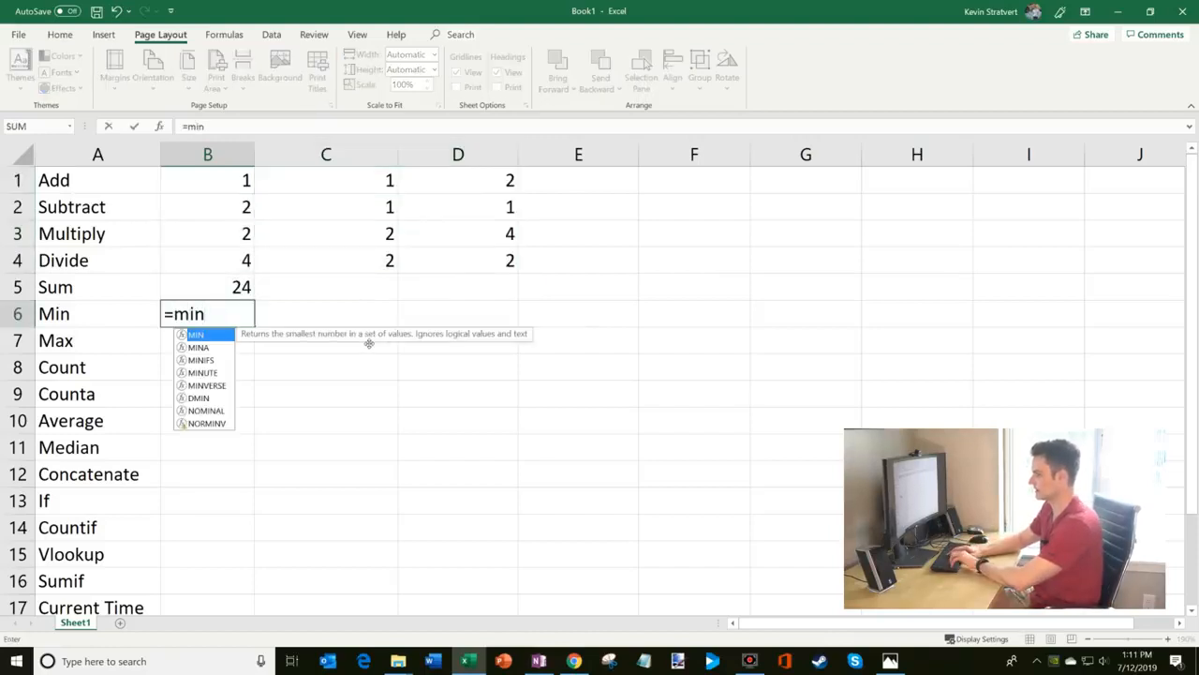
type("(")
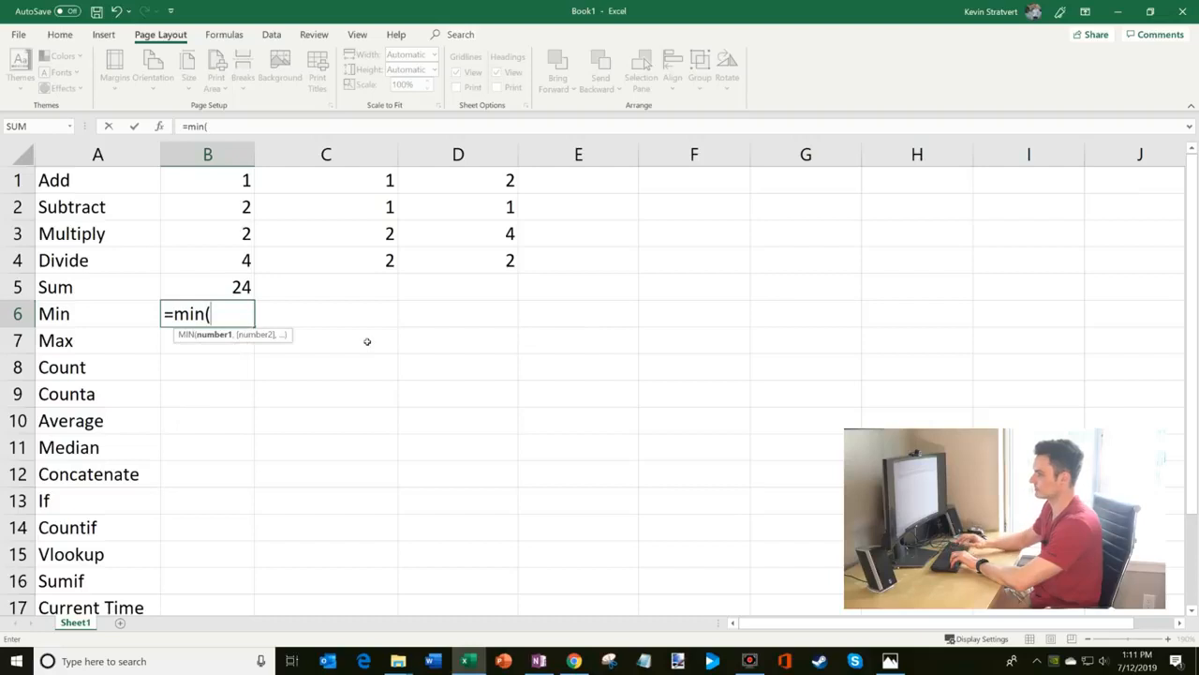
left_click_drag(214, 180, 496, 263)
type(")")
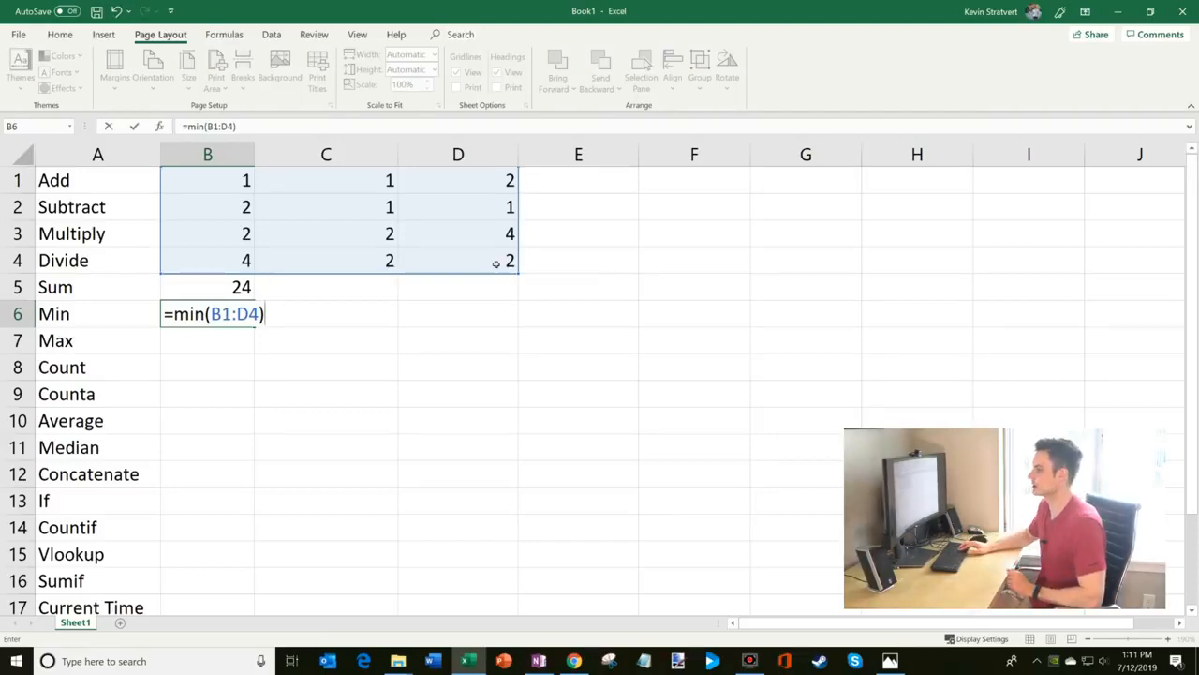
key("Return")
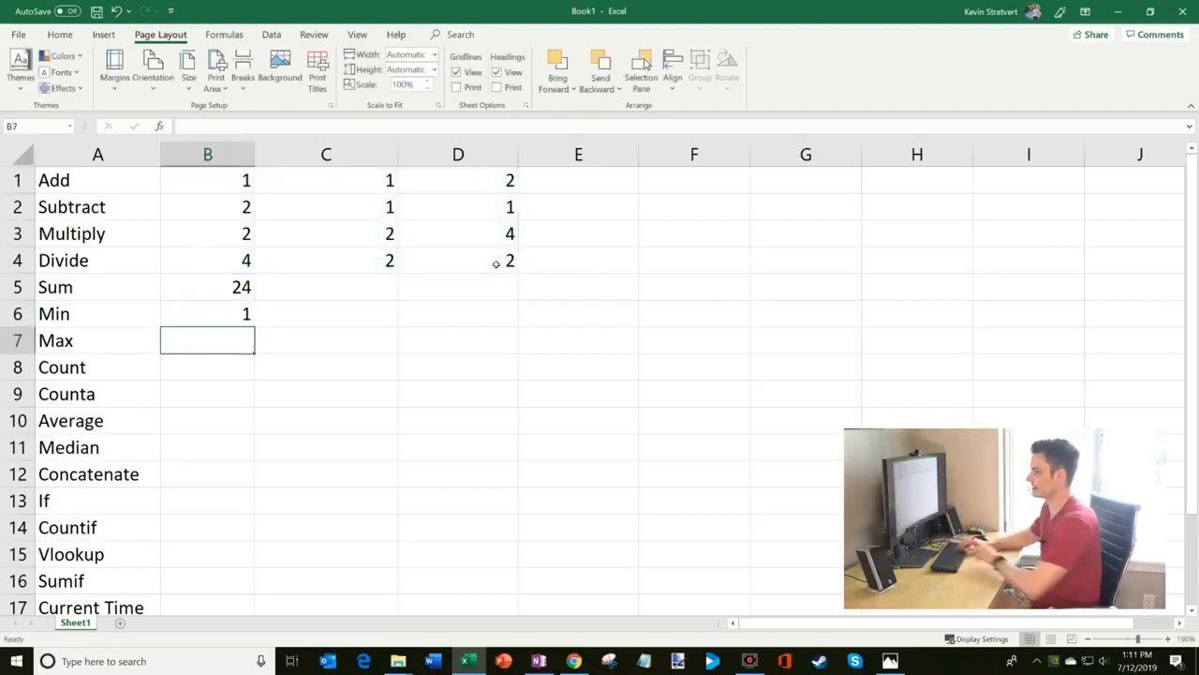
Step: Find the largest number in the same block by entering =MAX(B1:D4) in cell B7
type("=max")
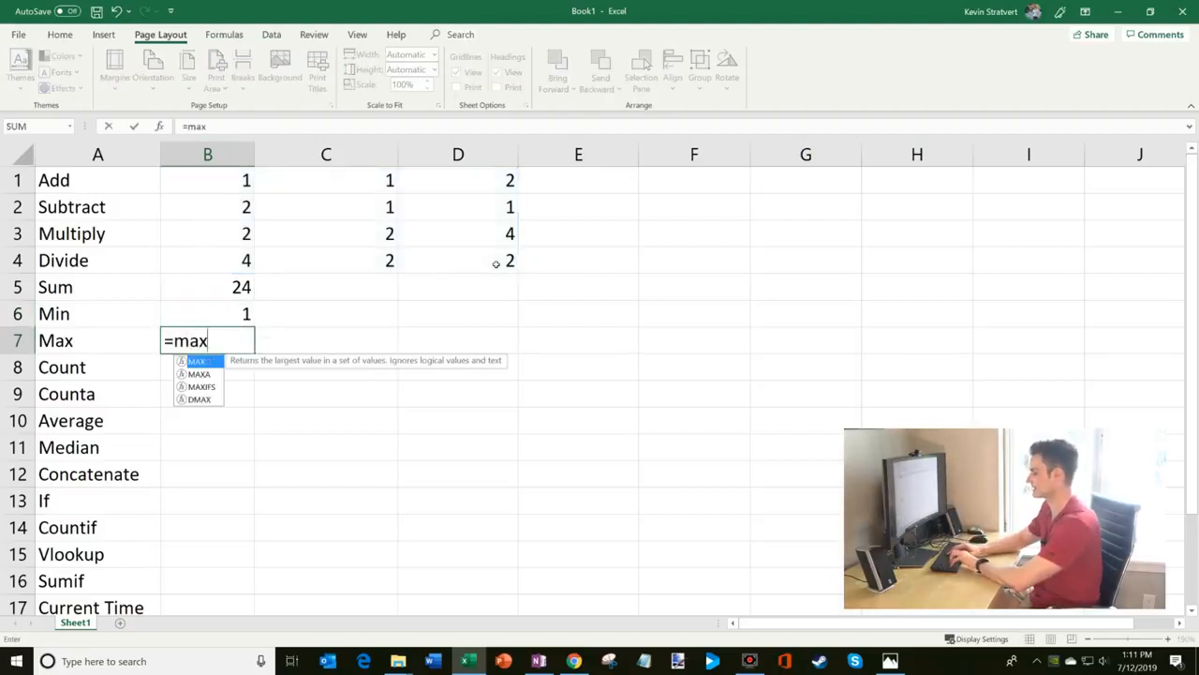
type("(")
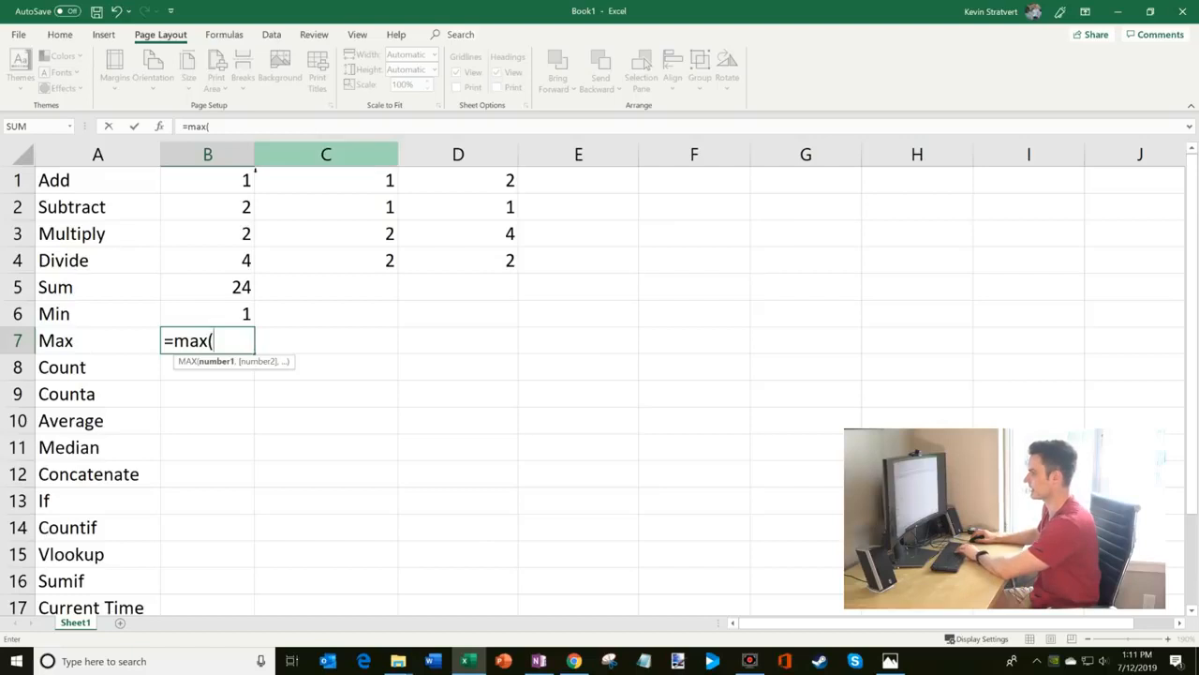
left_click_drag(240, 181, 507, 268)
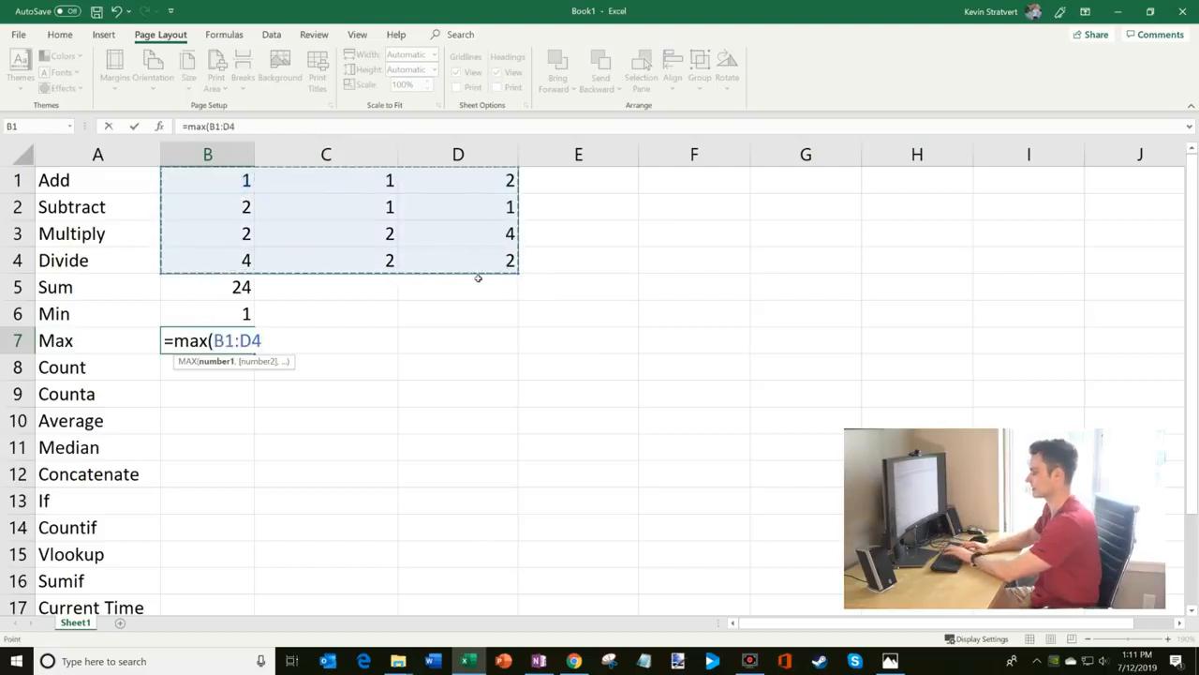
type(")")
key("Return")
key("Up")
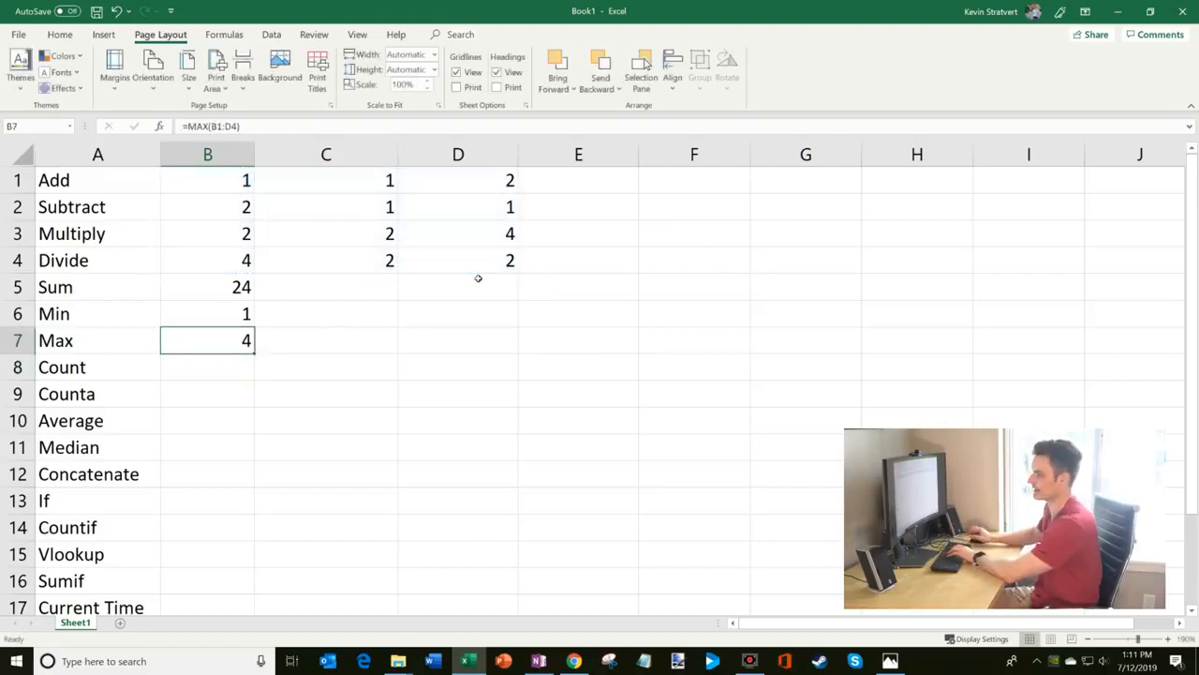
Step: Set cell B4 to 10 and check the Max and Min results in column B
left_click(226, 261)
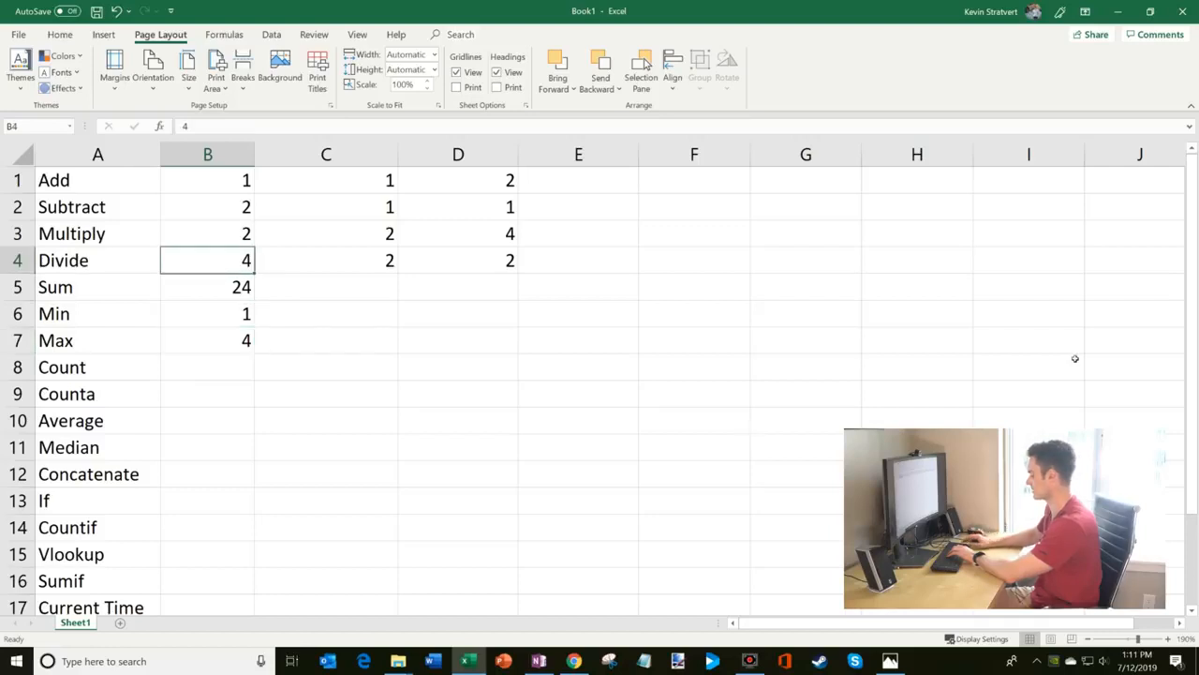
type("10")
key("Return")
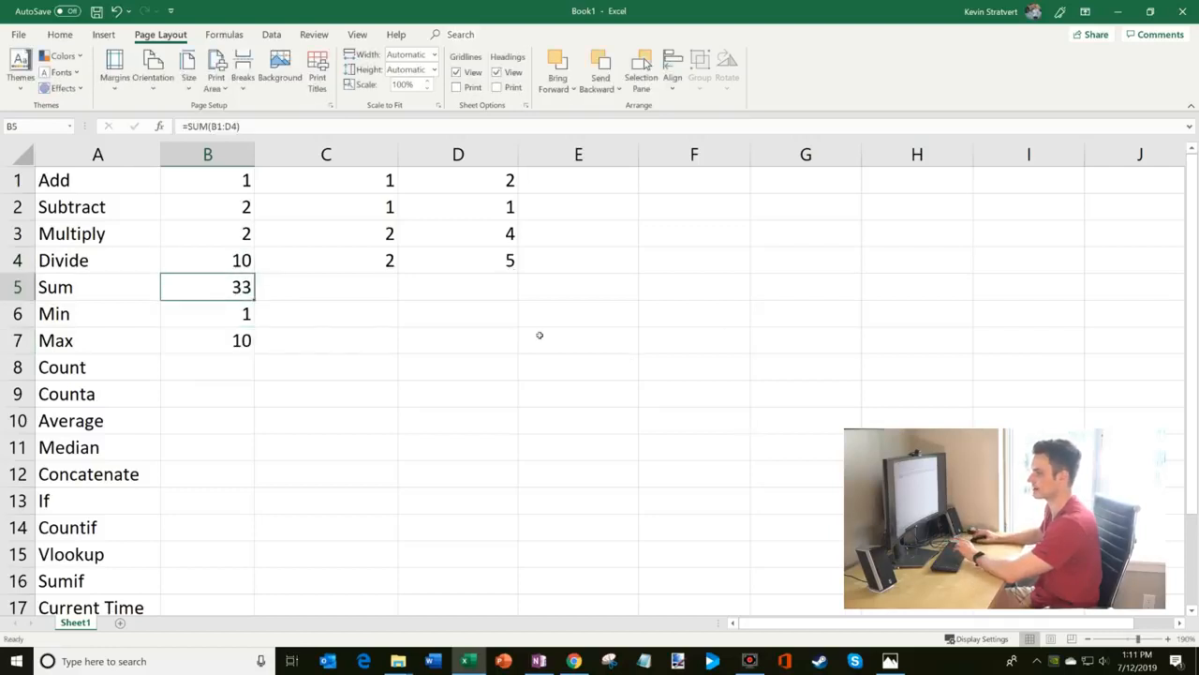
left_click(262, 343)
left_click(240, 340)
left_click(247, 313)
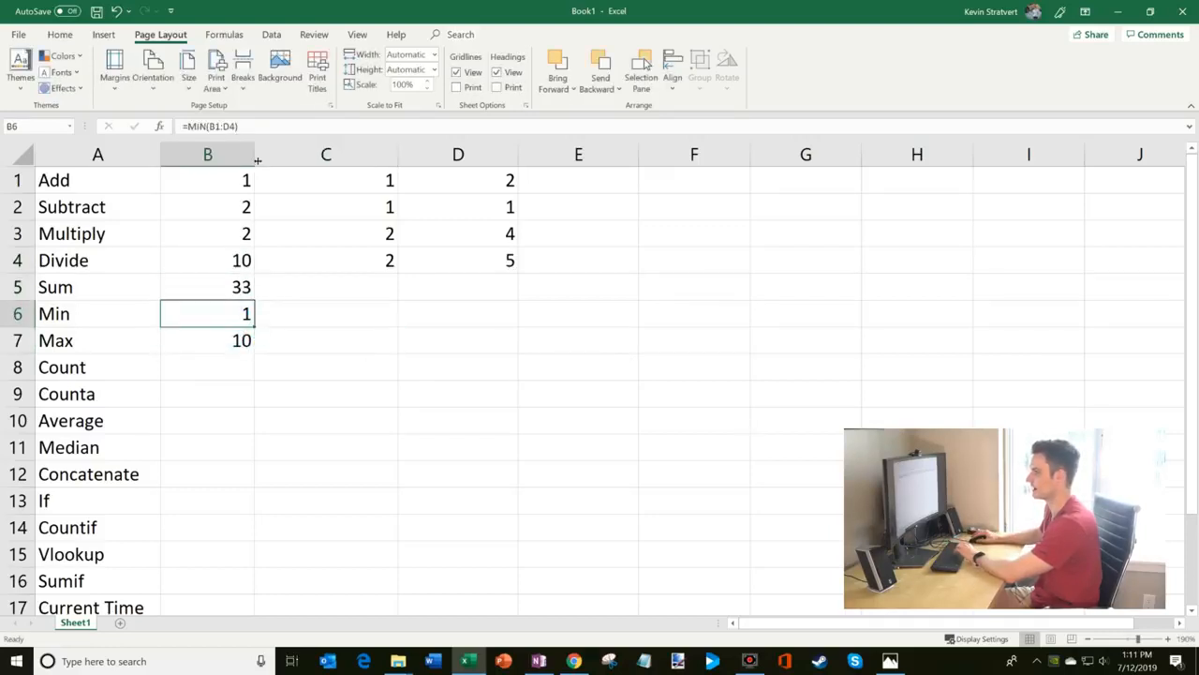
Step: Set cell B1 to 0 and check the Min result in cell B6
left_click(246, 179)
type("0")
key("Return")
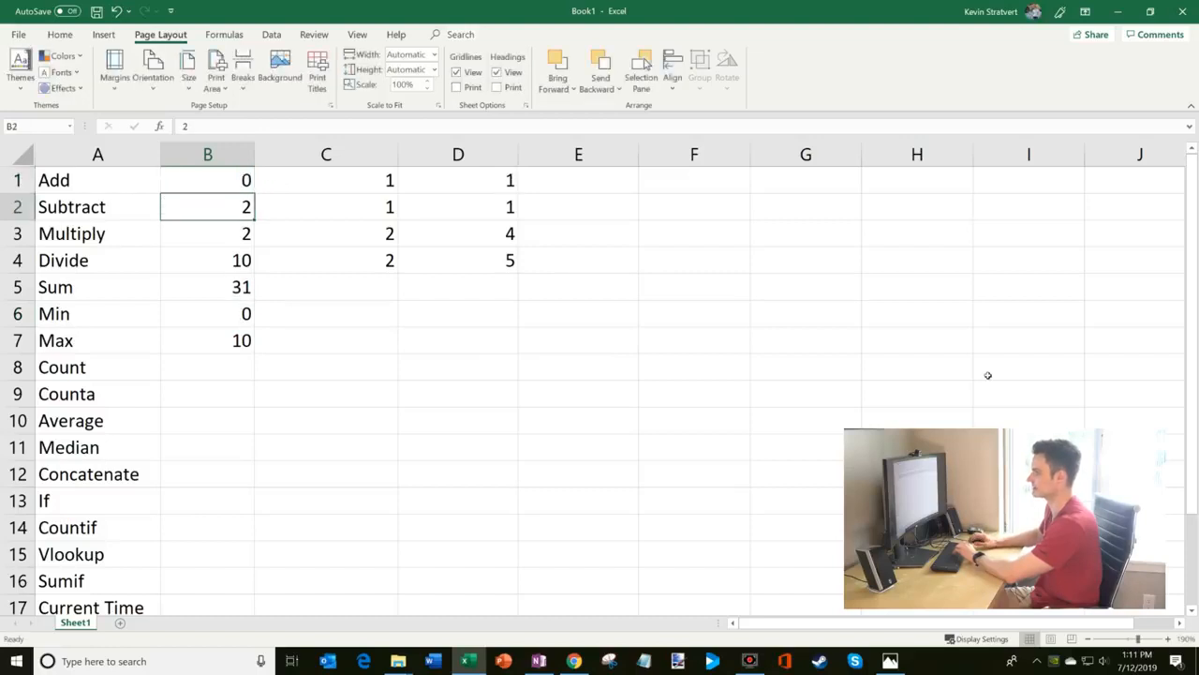
left_click(221, 316)
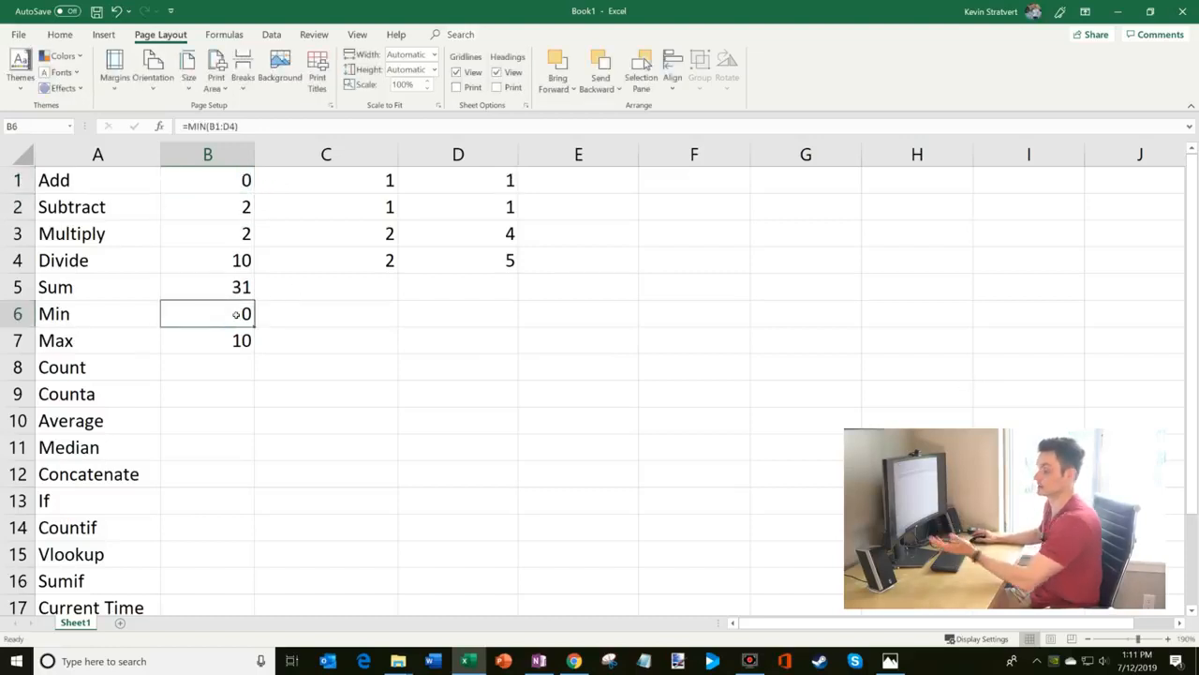
Step: Count the numeric cells of the block by entering =COUNT(B1:D4) in cell B8, and compare the result with the source range
left_click(236, 374)
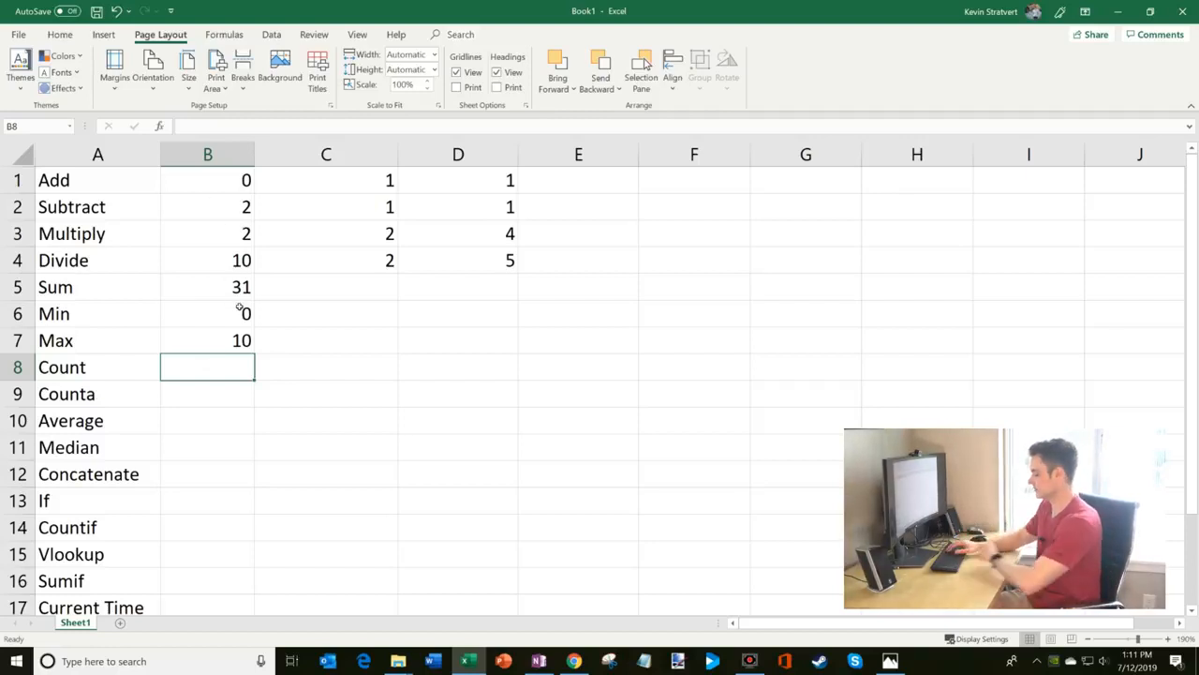
type("=count(")
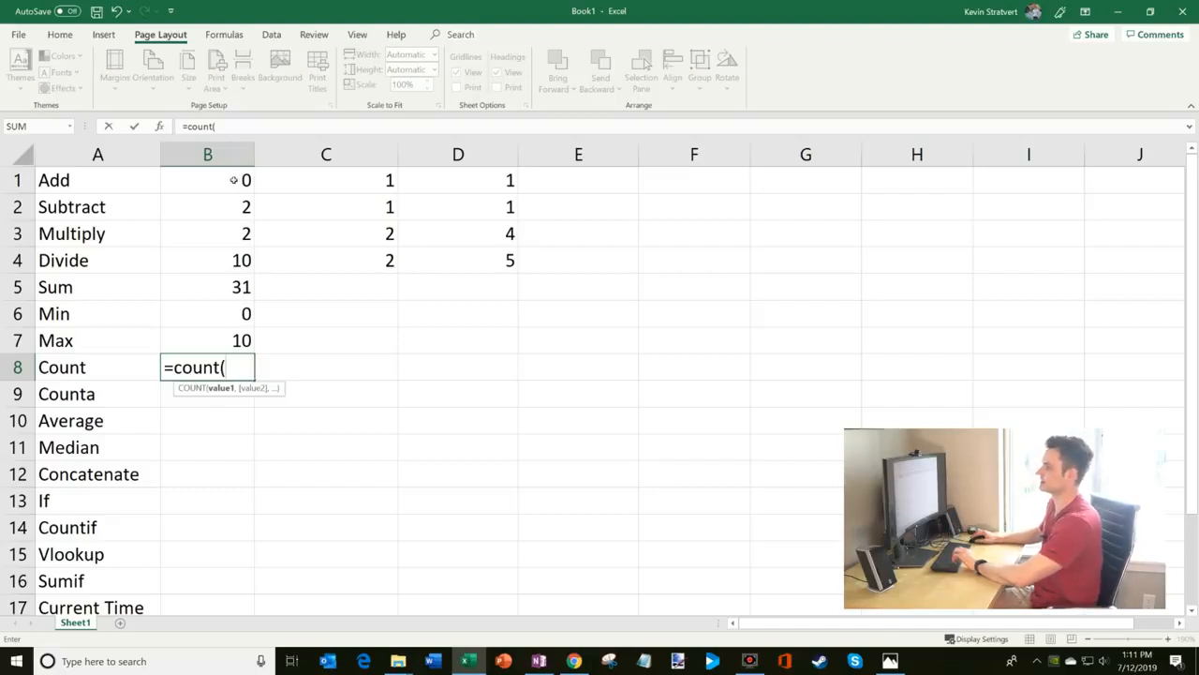
left_click_drag(233, 180, 478, 267)
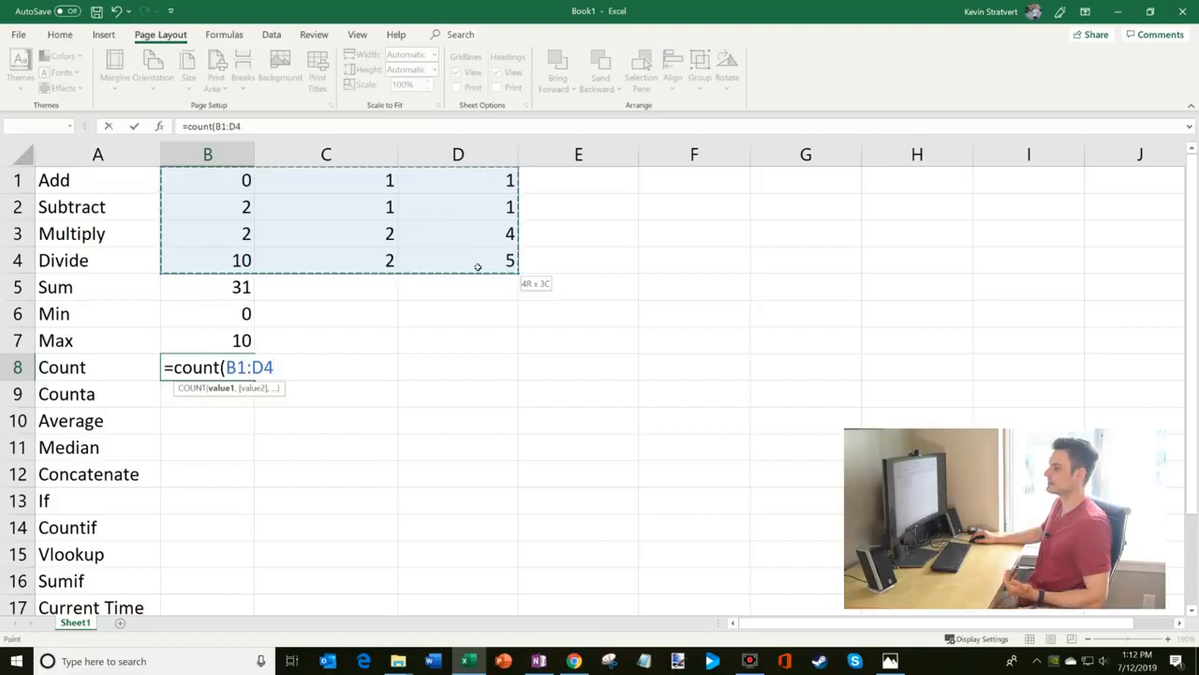
left_click_drag(477, 267, 477, 267)
type(")")
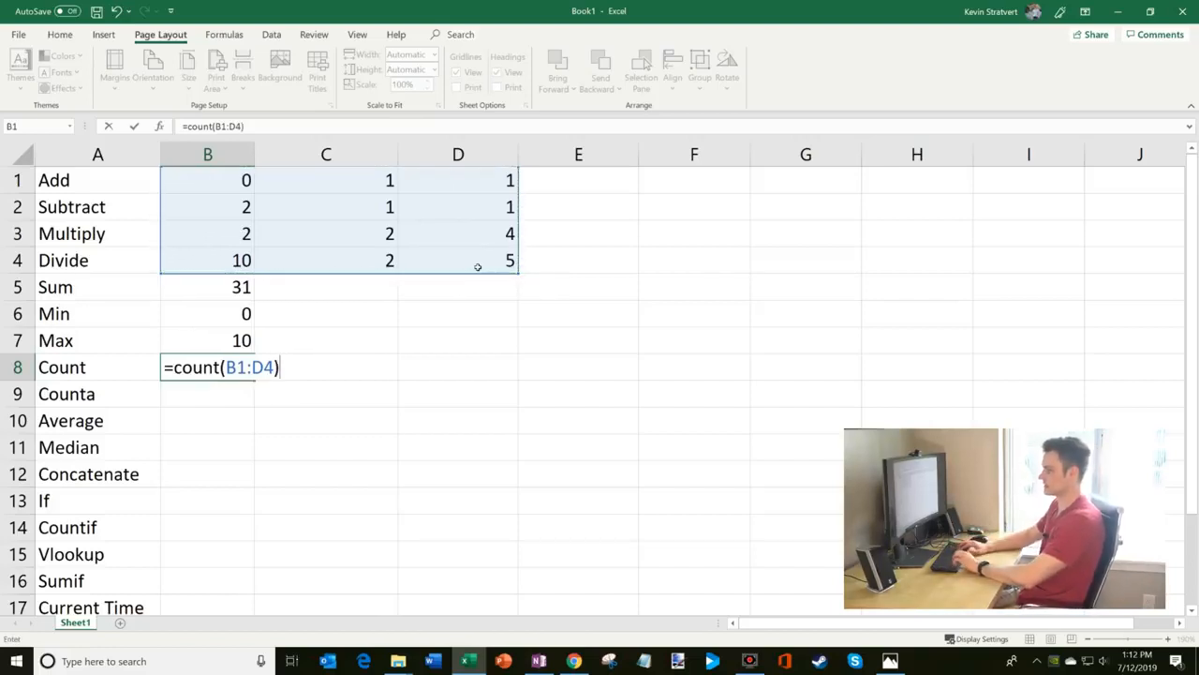
key("Return")
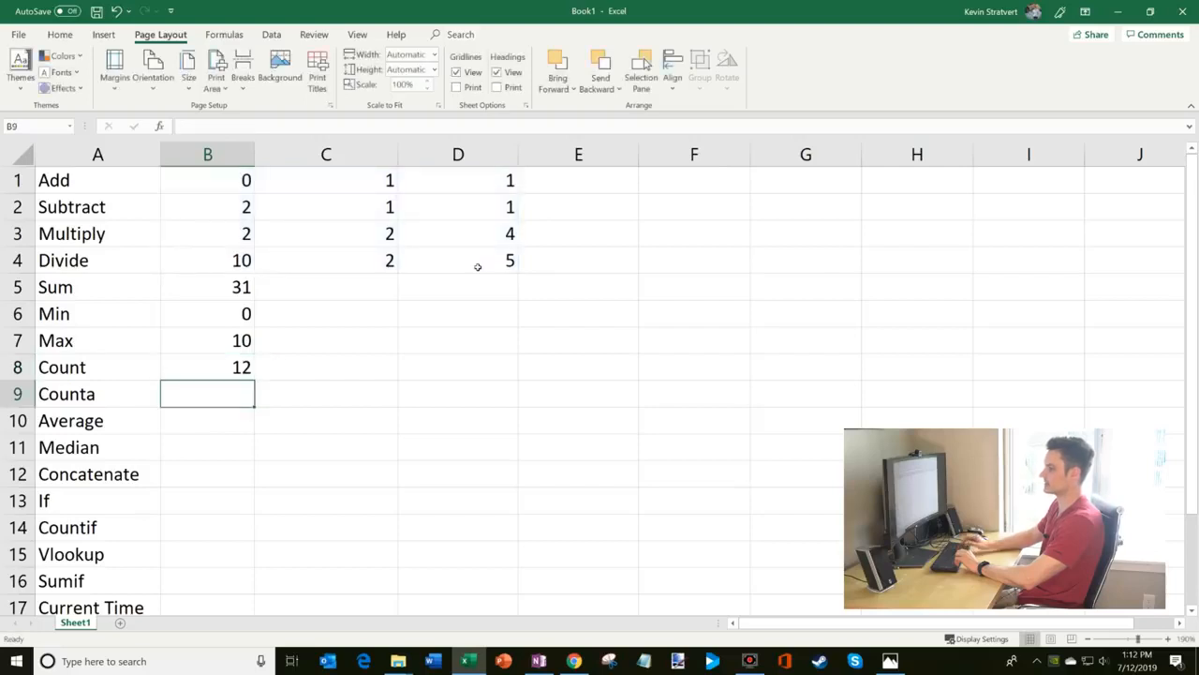
key("Up")
left_click_drag(477, 267, 210, 189)
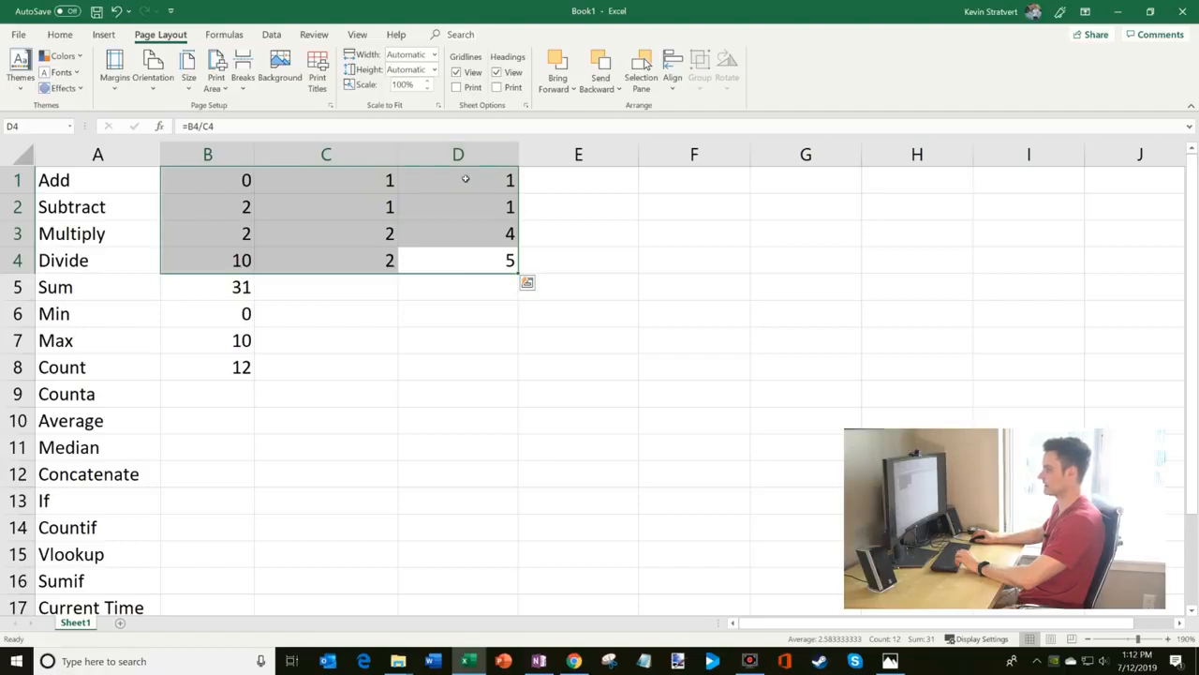
Step: Extend the COUNT formula's range in cell B8 to B1:H4 so it includes empty cells, and review the referenced range
left_click(209, 372)
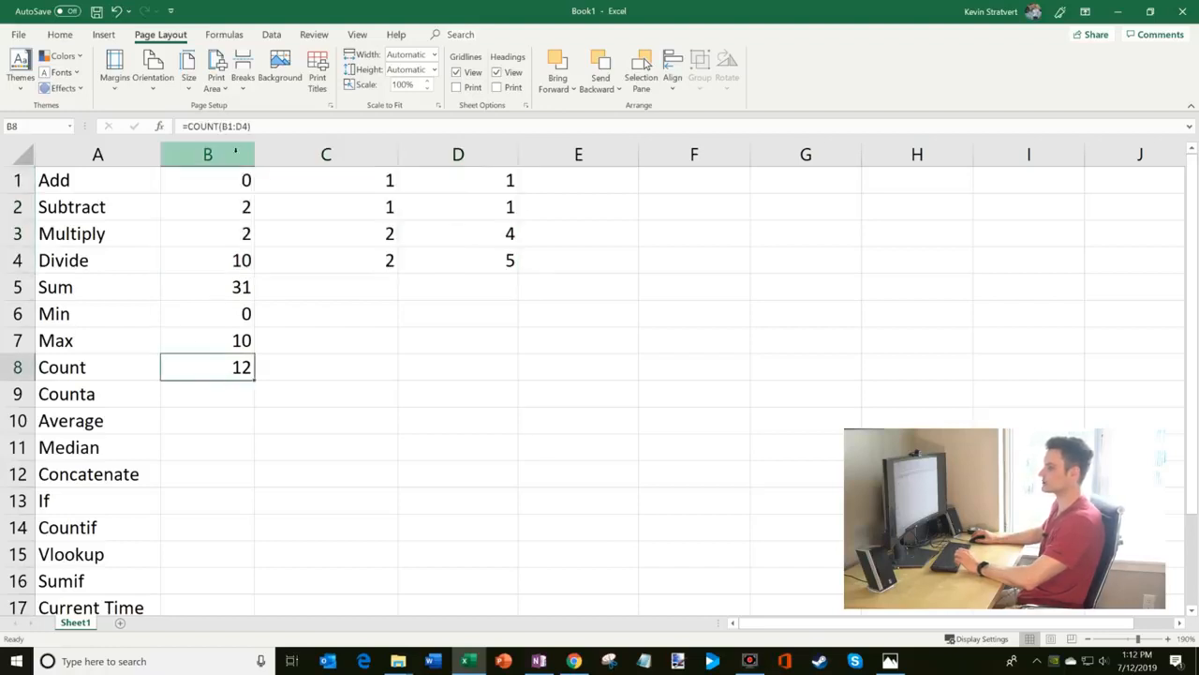
key("F2")
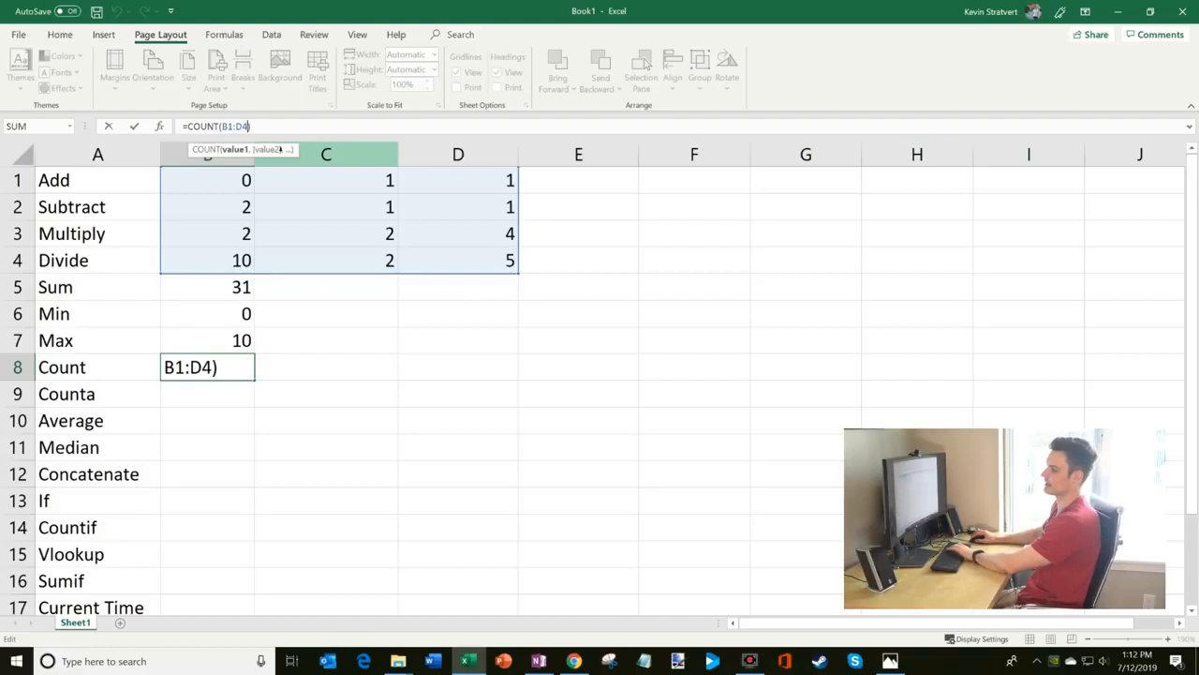
key("BackSpace")
key("BackSpace")
key("BackSpace")
key("BackSpace")
key("BackSpace")
key("BackSpace")
left_click_drag(200, 185, 953, 256)
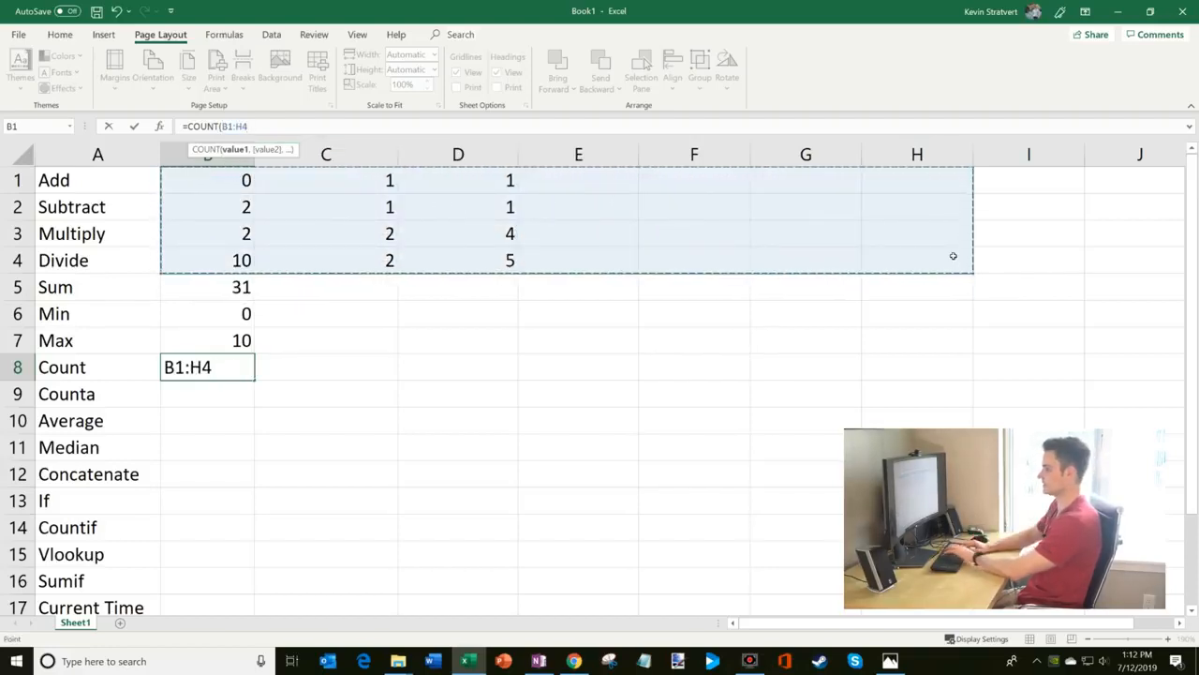
type(")")
key("Return")
key("Up")
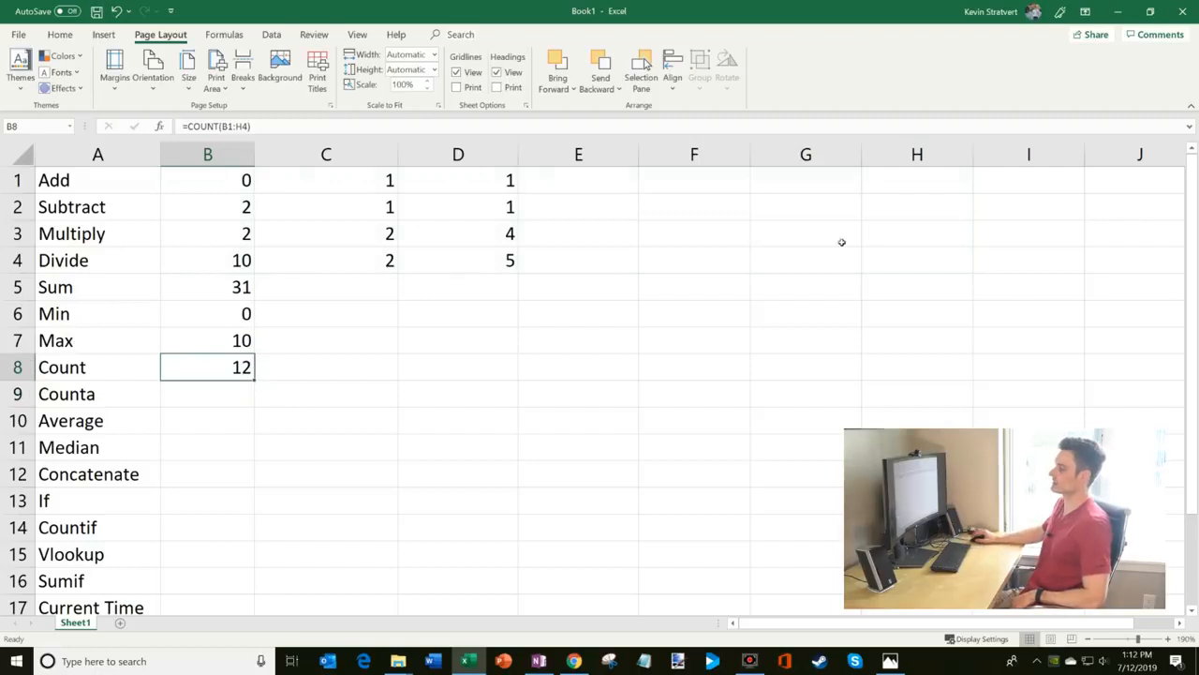
key("F2")
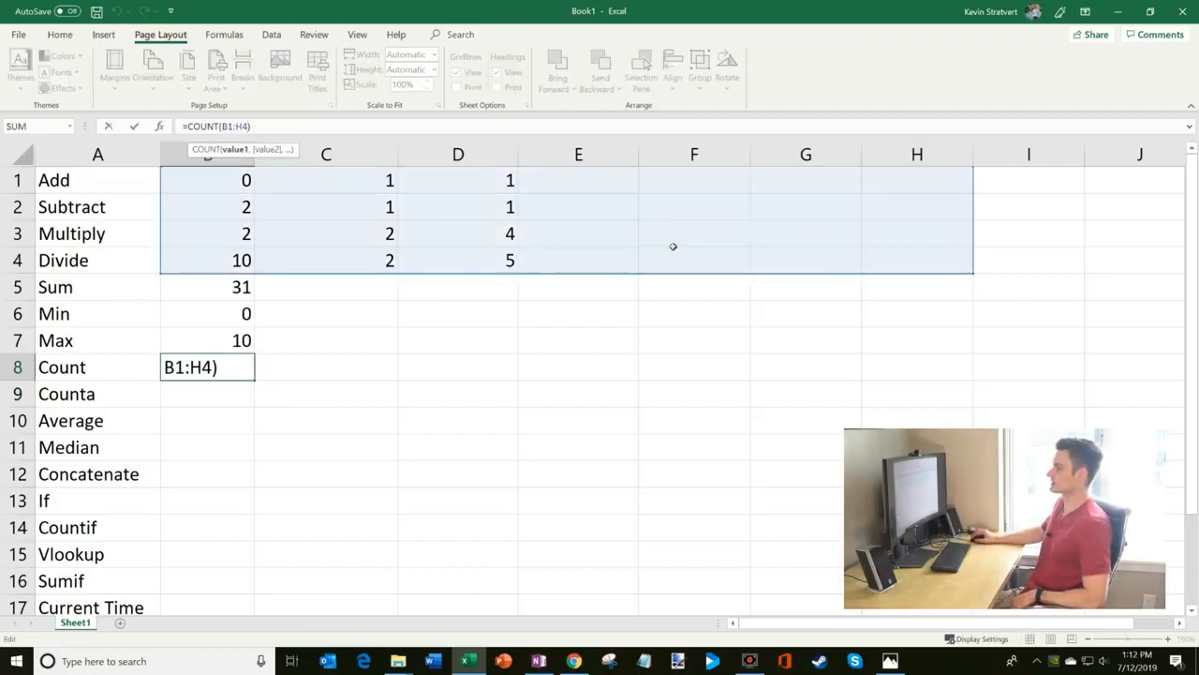
Step: Count the non-empty cells by entering =COUNTA(B1:G4) in cell B9
left_click(191, 401)
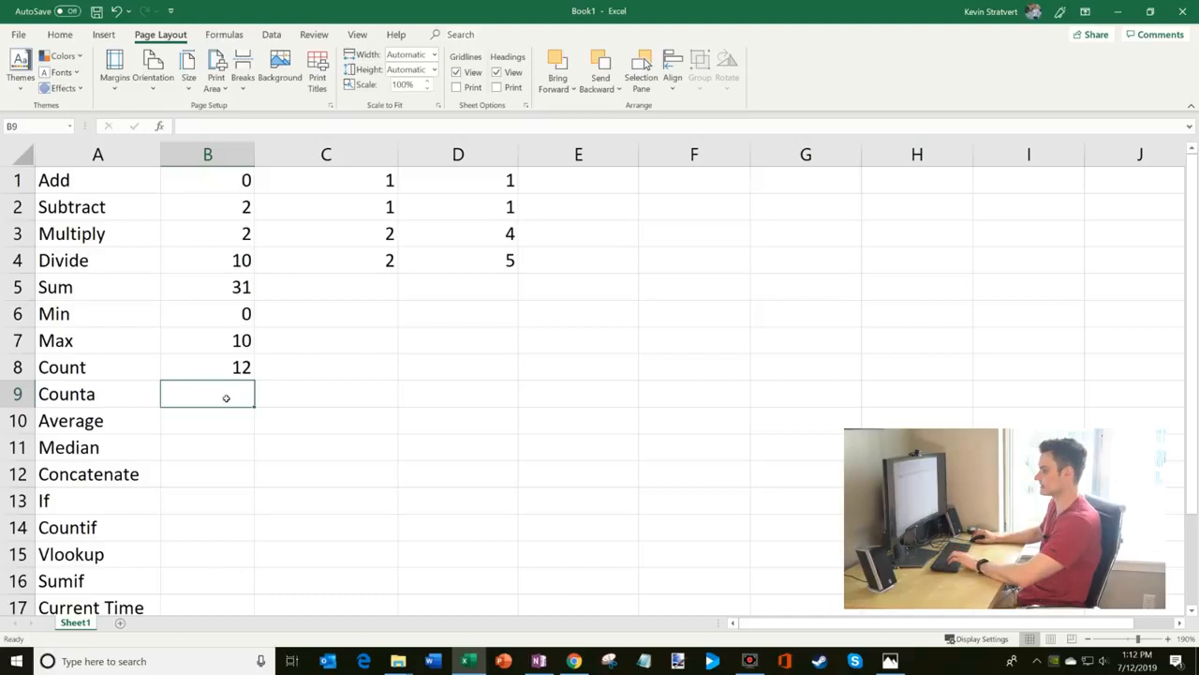
type("=cou")
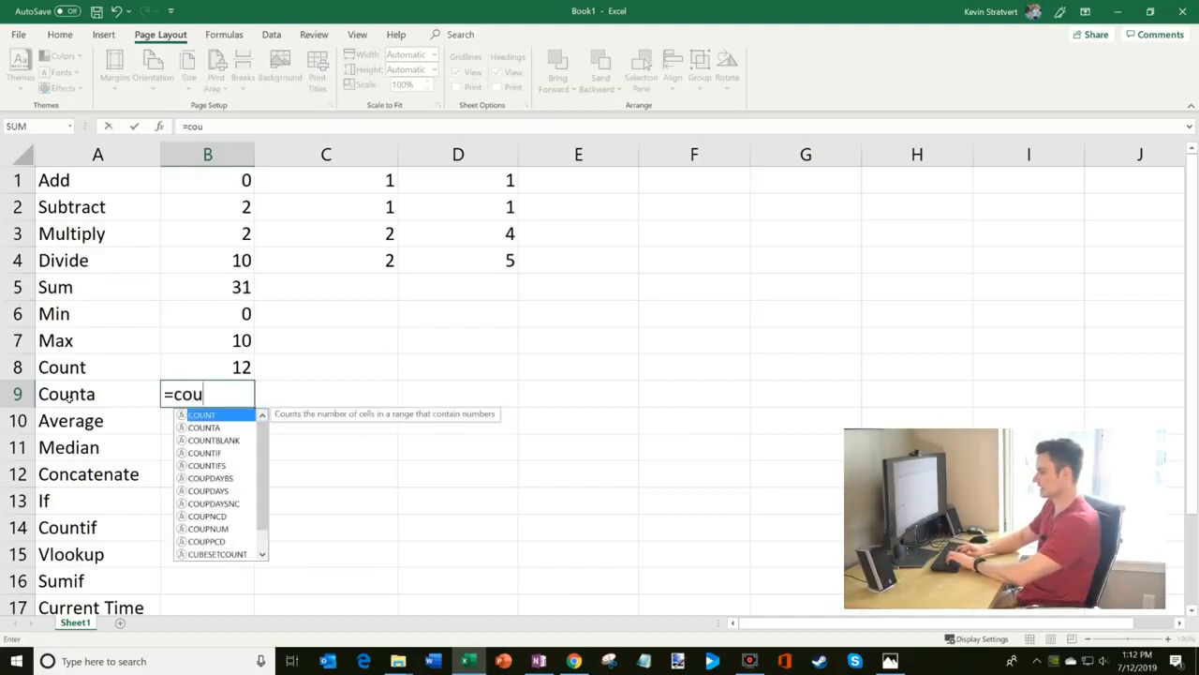
type("nta(")
left_click_drag(200, 180, 841, 259)
key("Return")
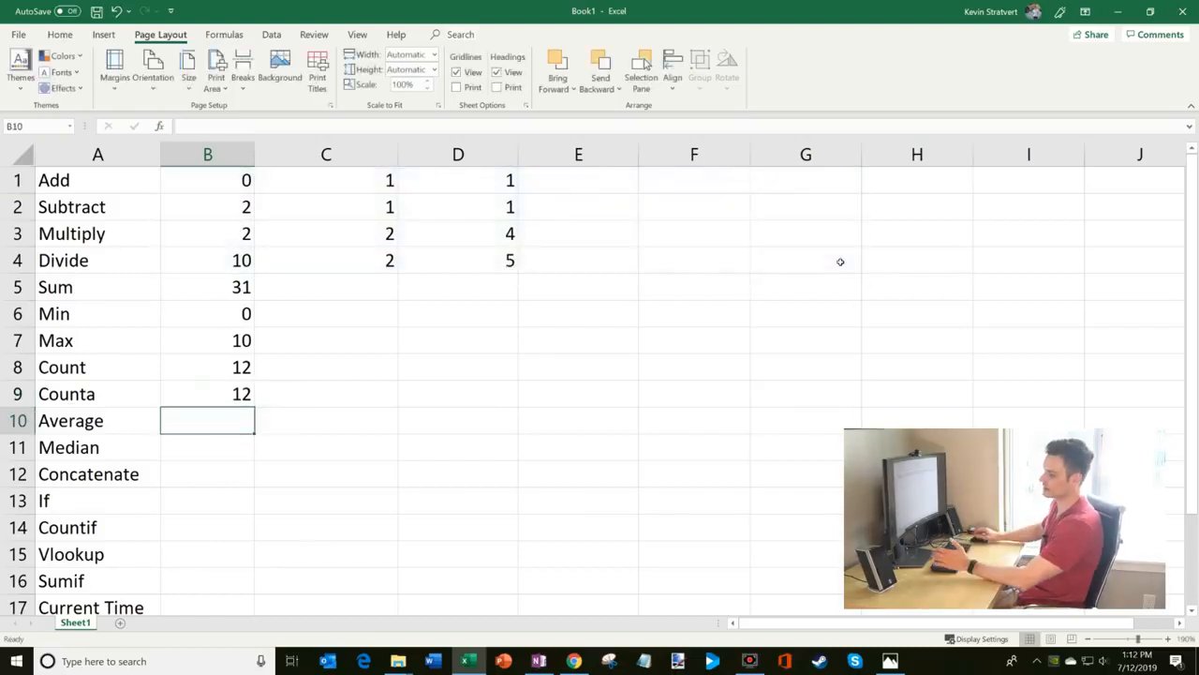
Step: Enter a first name as a text value in cell E2 and check the Counta result in cell B9
left_click(577, 206)
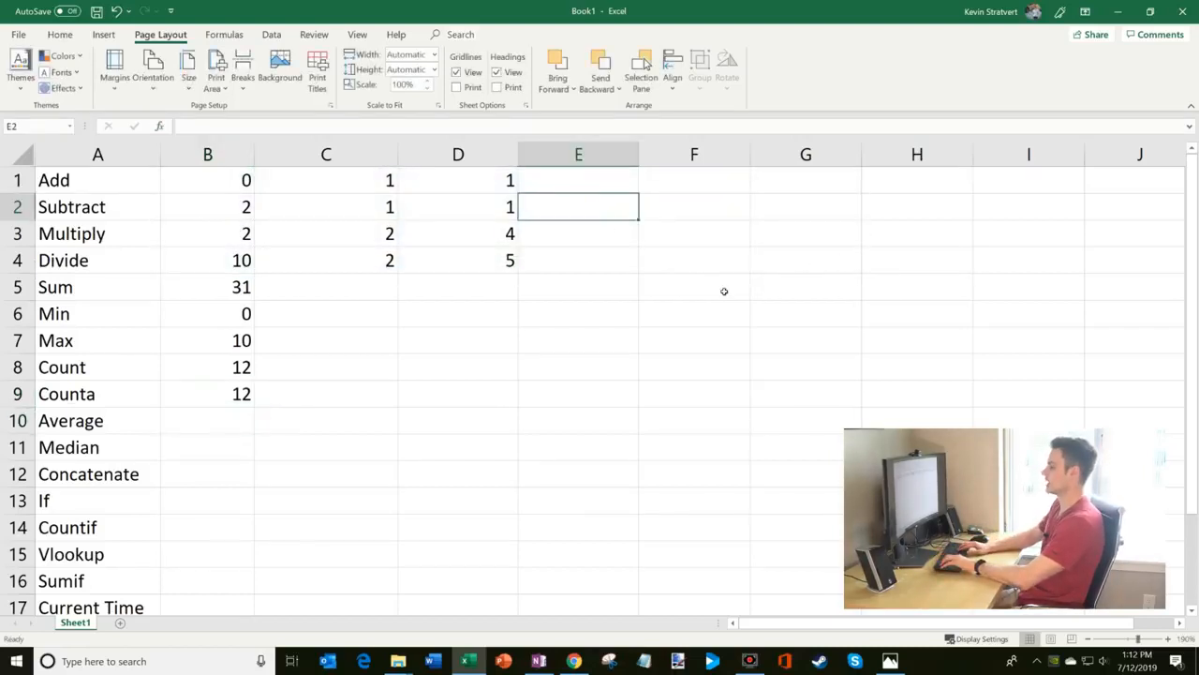
type("kevin")
key("Return")
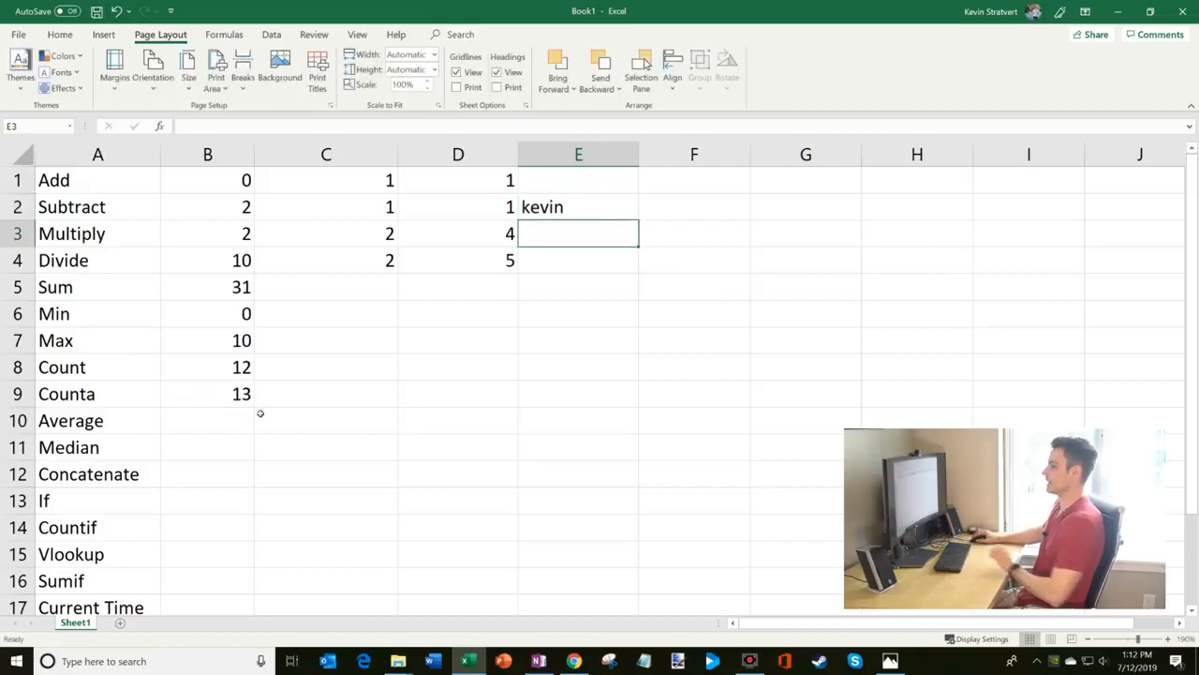
left_click(240, 393)
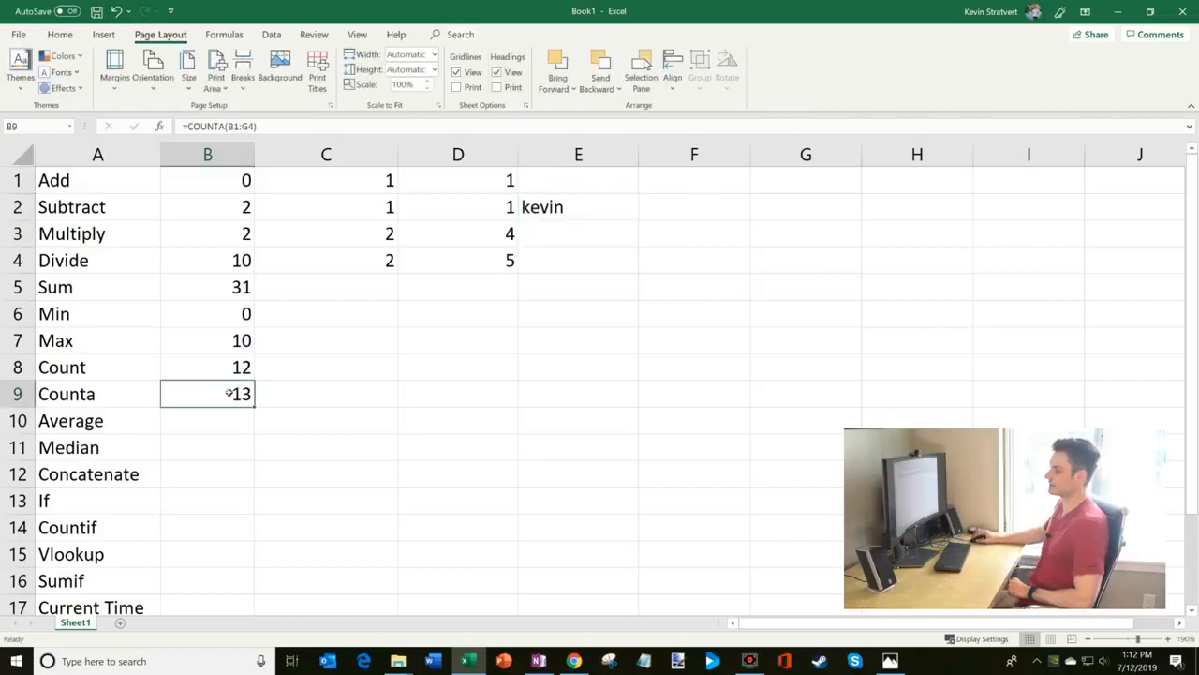
left_click(571, 207)
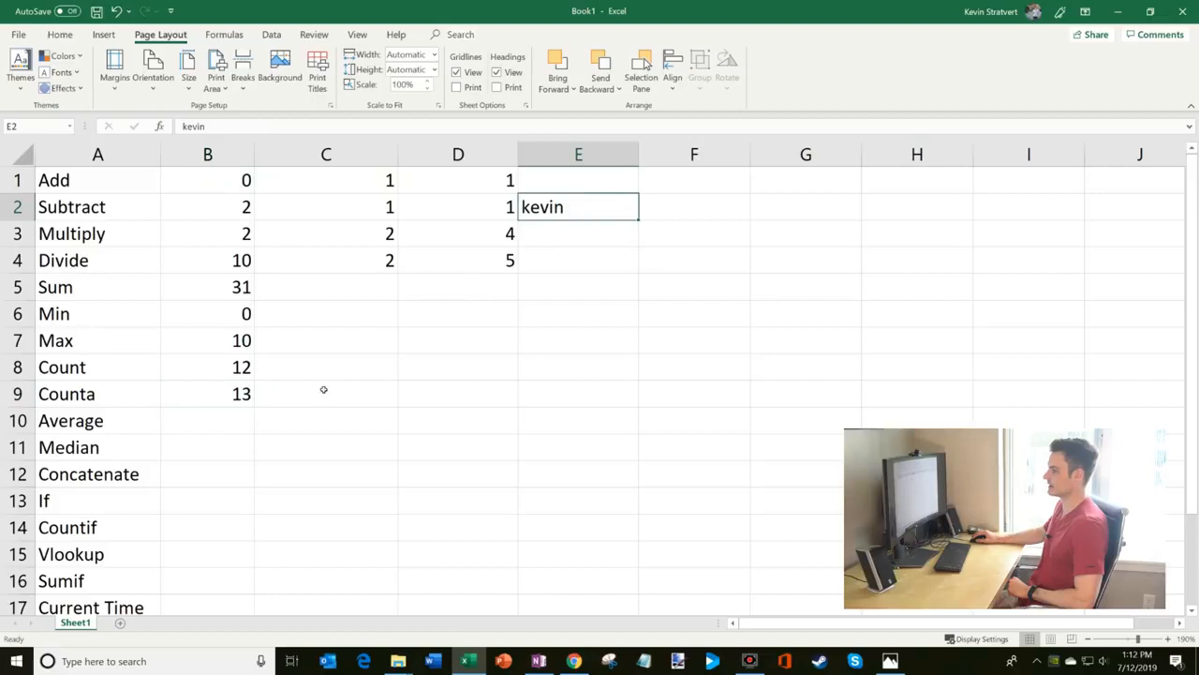
Step: Inspect the range that the COUNT formula in cell B8 refers to
left_click(198, 362)
left_click(283, 125)
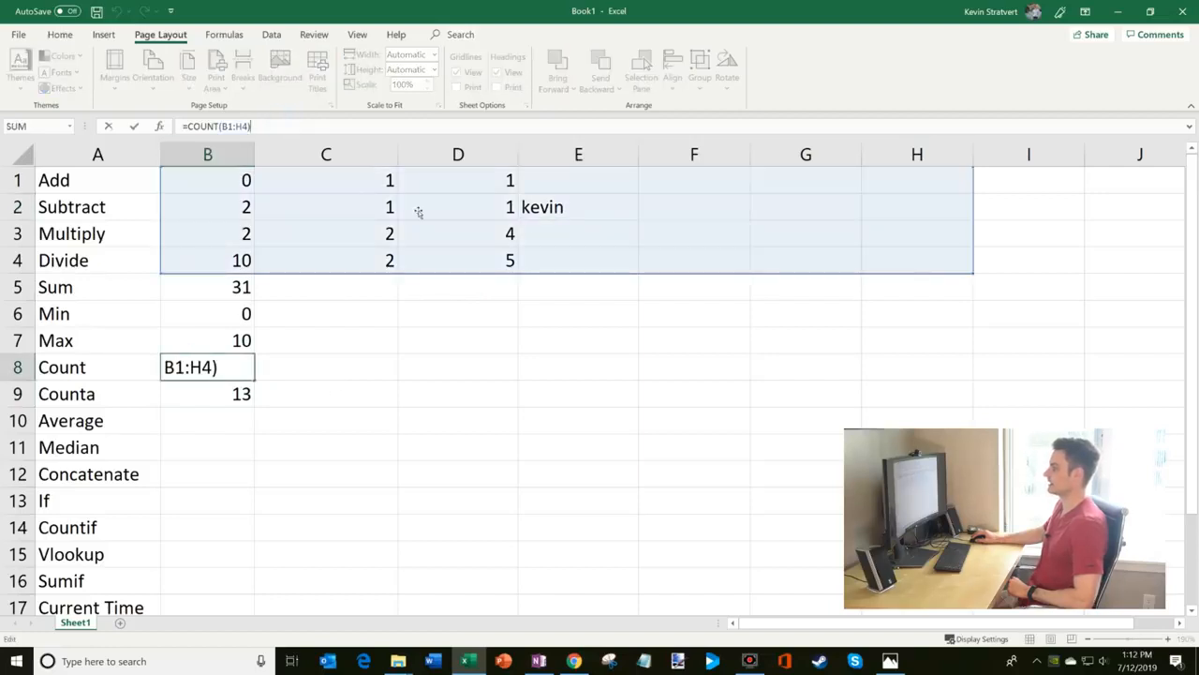
left_click(331, 375)
left_click(215, 365)
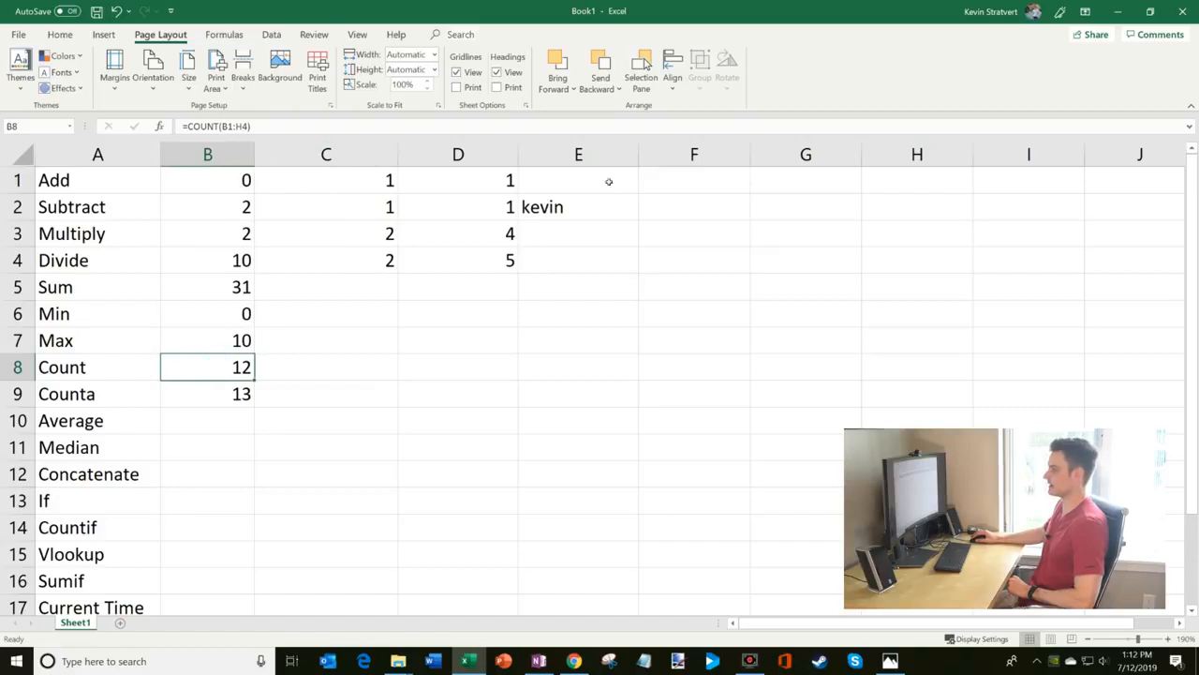
Step: Enter "seattle" as a second text value in cell F2
left_click(675, 208)
type("seattle")
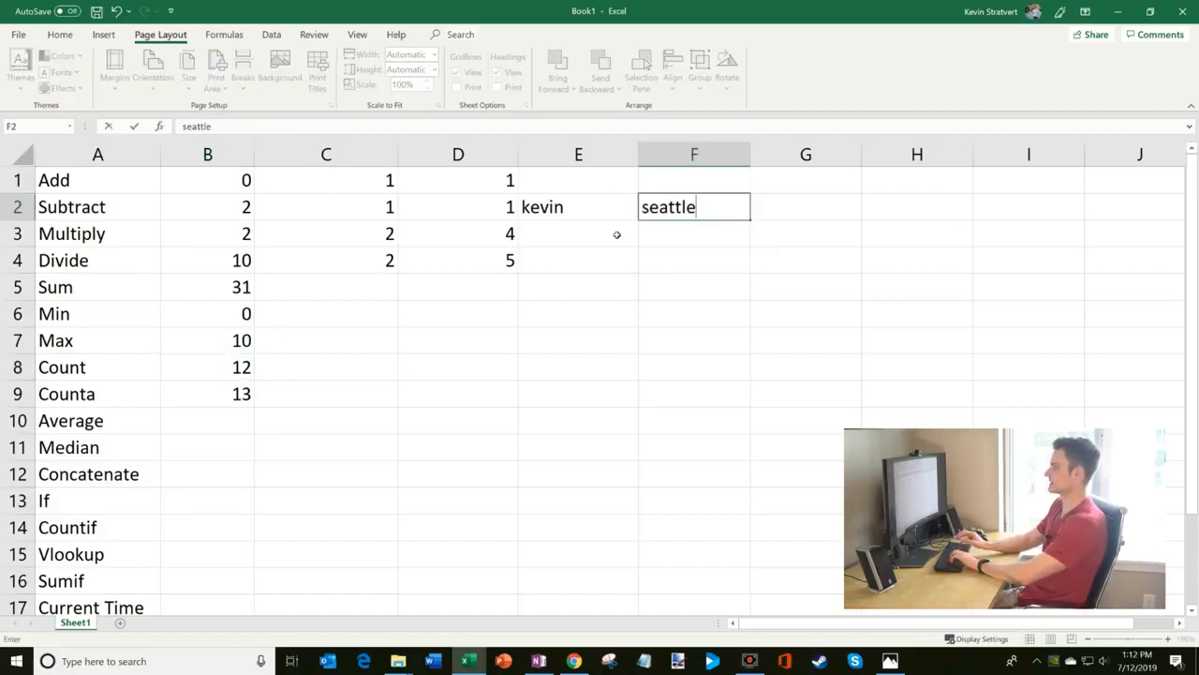
key("Return")
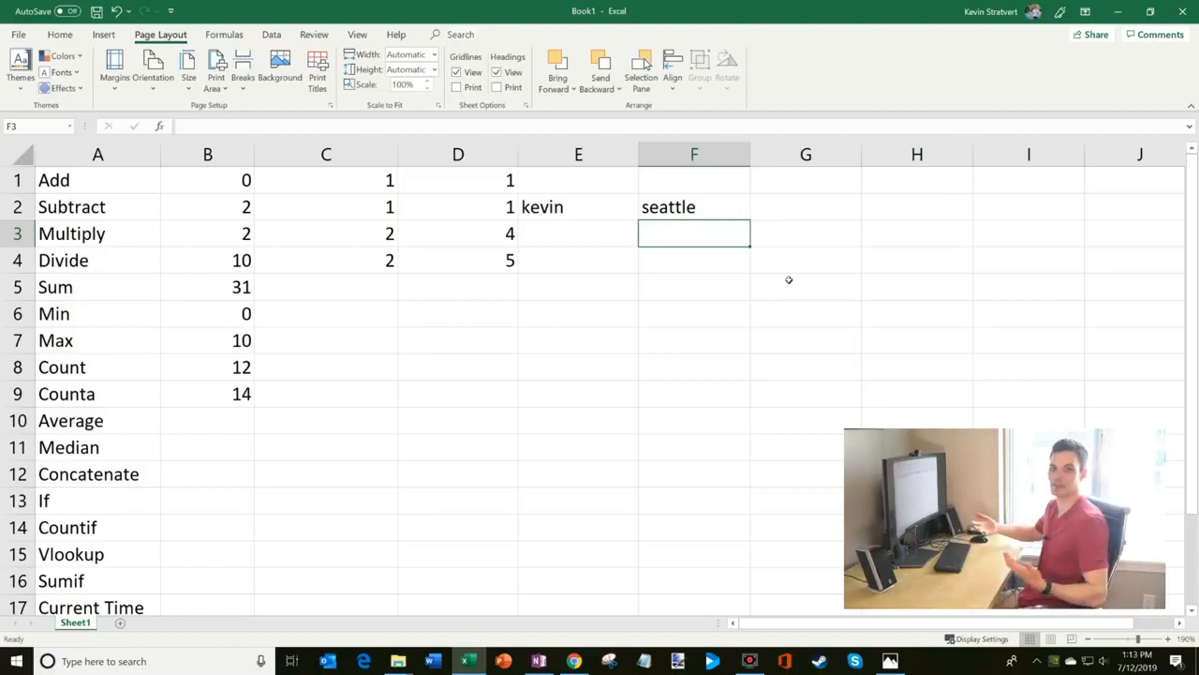
Step: Enter the sample values 100000, 15000, 25000 and 30000 across cells D10 to G10 in the Average row
scroll(277, 270, "down", 2)
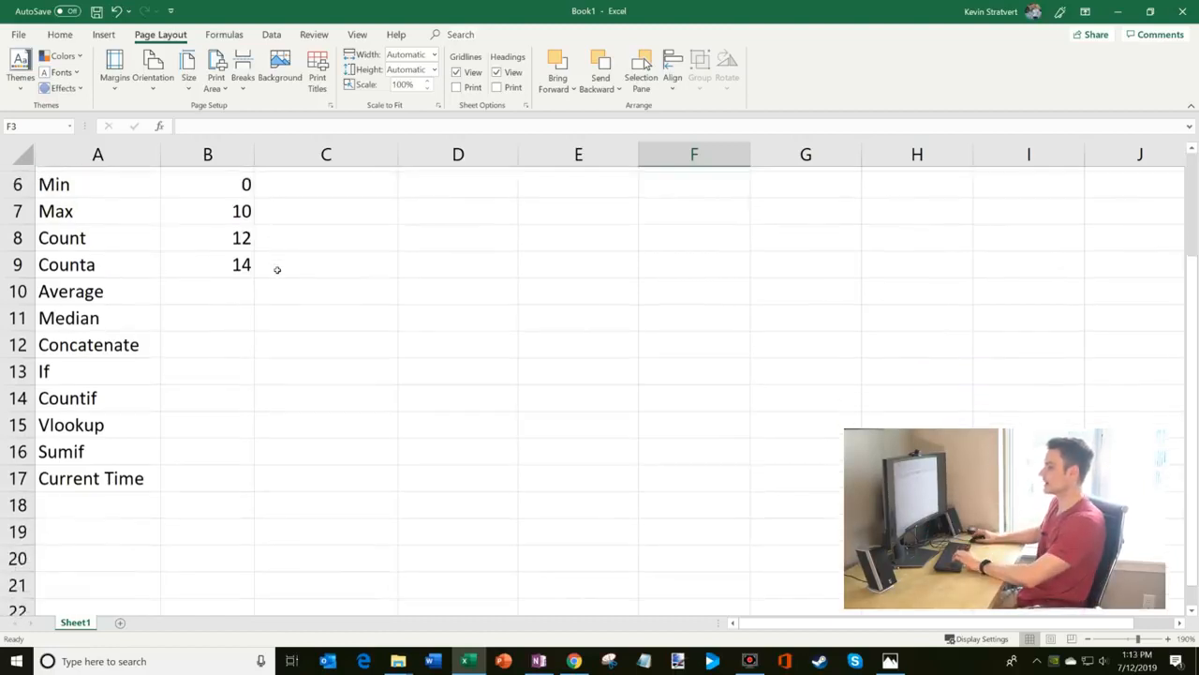
scroll(277, 270, "up", 2)
left_click(226, 422)
left_click(364, 421)
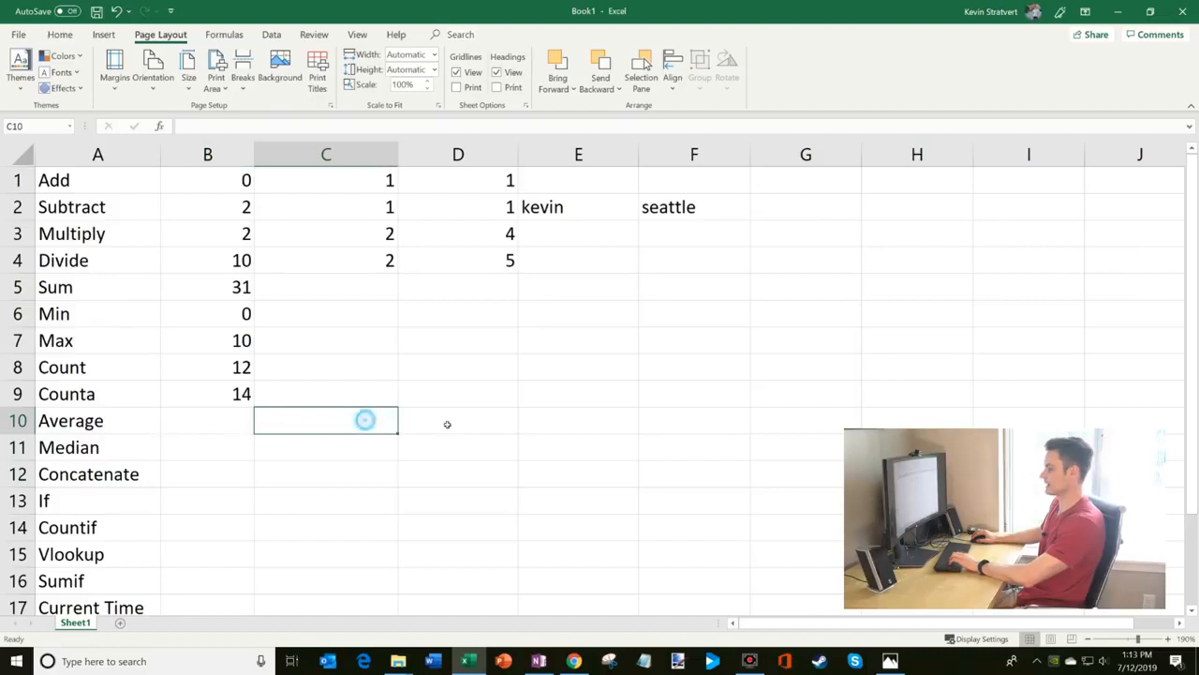
left_click(442, 421)
type("100000")
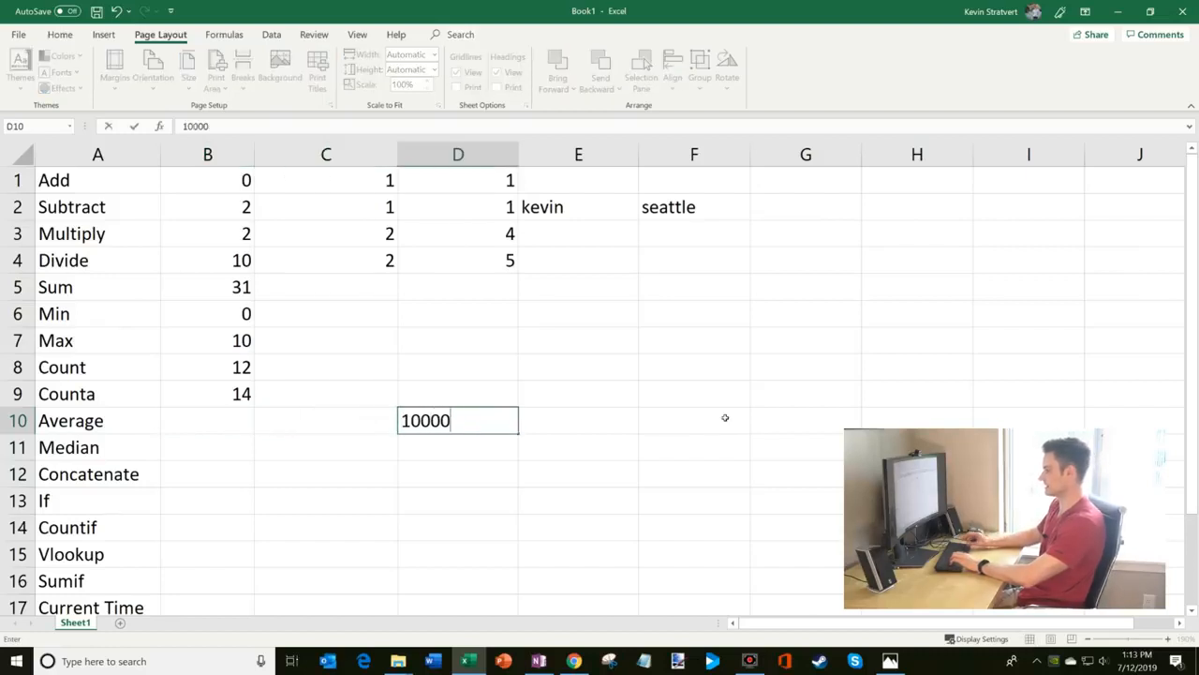
key("Return")
key("Up")
key("Right")
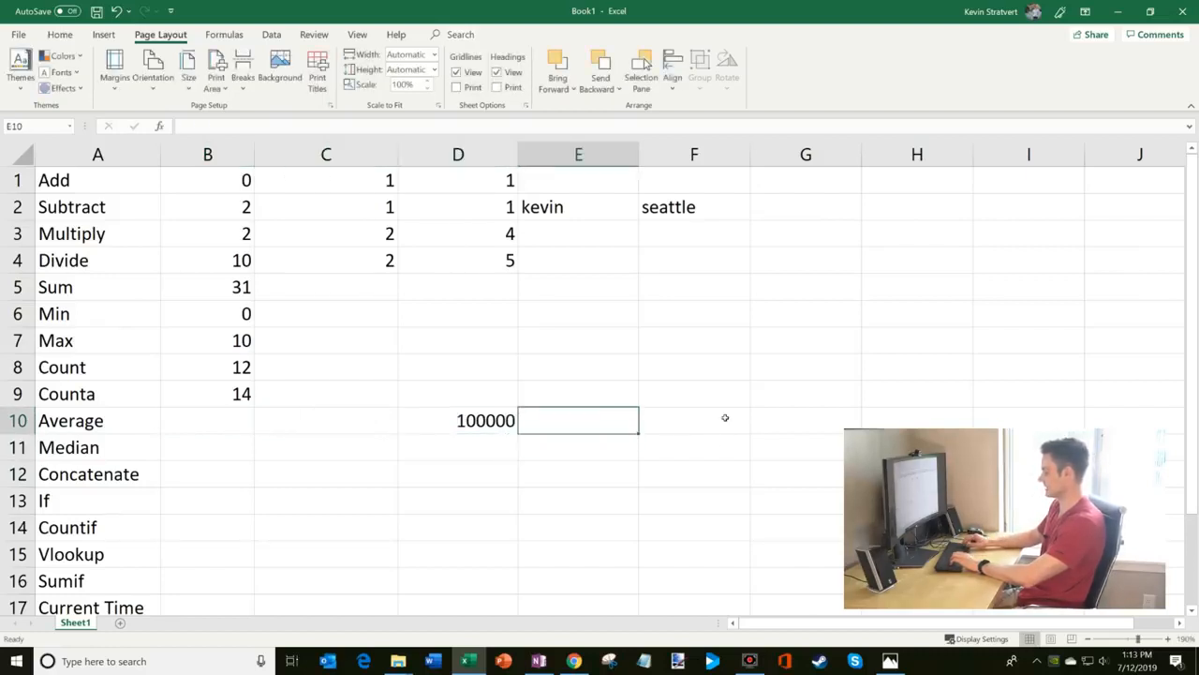
type("15000")
key("Tab")
type("25000")
key("Tab")
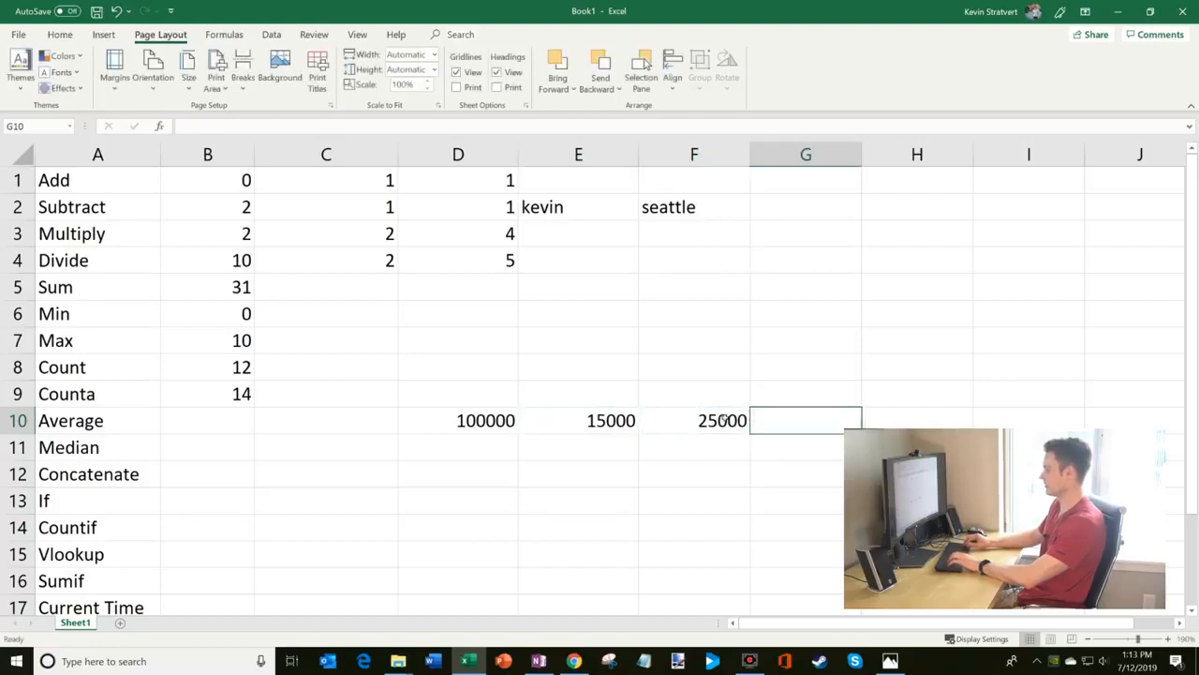
type("30000")
key("Return")
Step: Format the values in D10:G10 as dollar amounts with no decimal places
left_click_drag(796, 423, 440, 421)
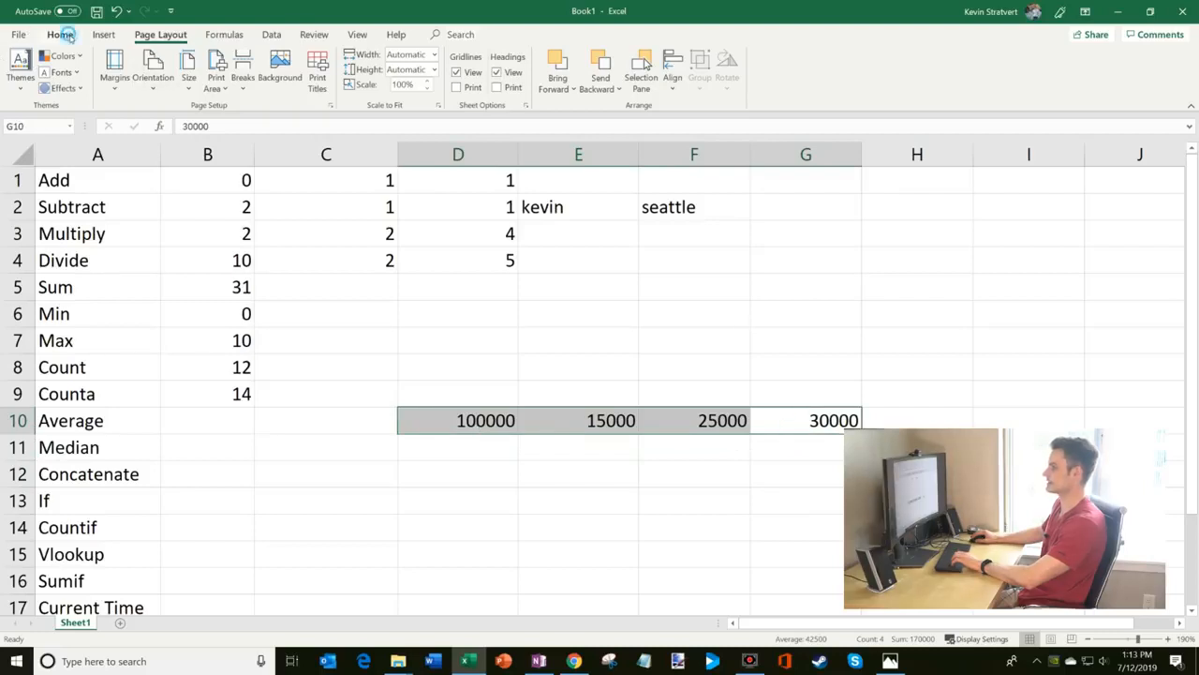
left_click(62, 35)
left_click(470, 82)
left_click(533, 82)
left_click(533, 83)
Step: Calculate the average of the row 10 dollar amounts by entering =AVERAGE(D10:G10) in cell B10
left_click(287, 421)
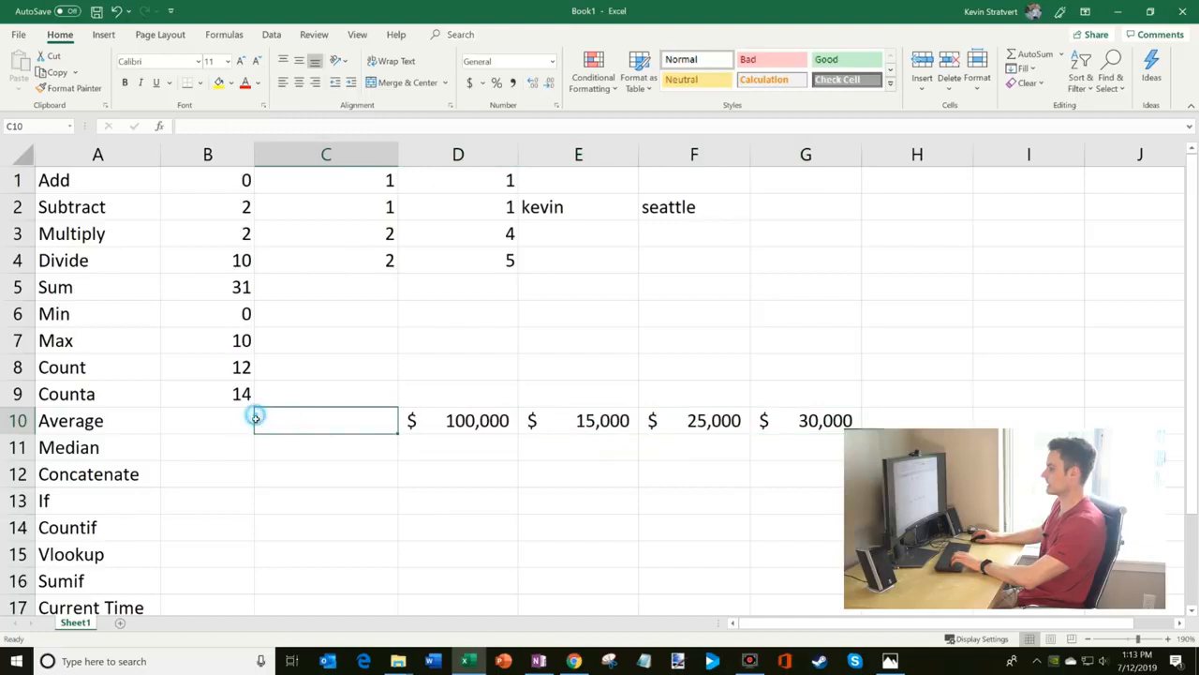
left_click(231, 418)
type("=average")
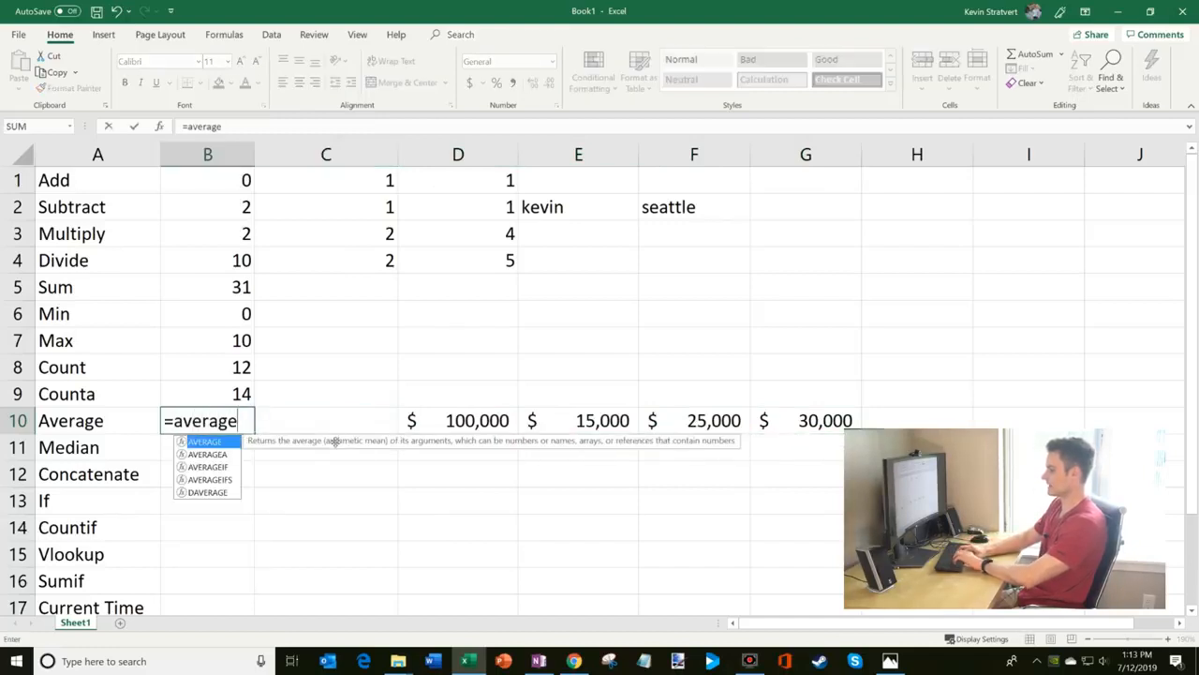
type("(")
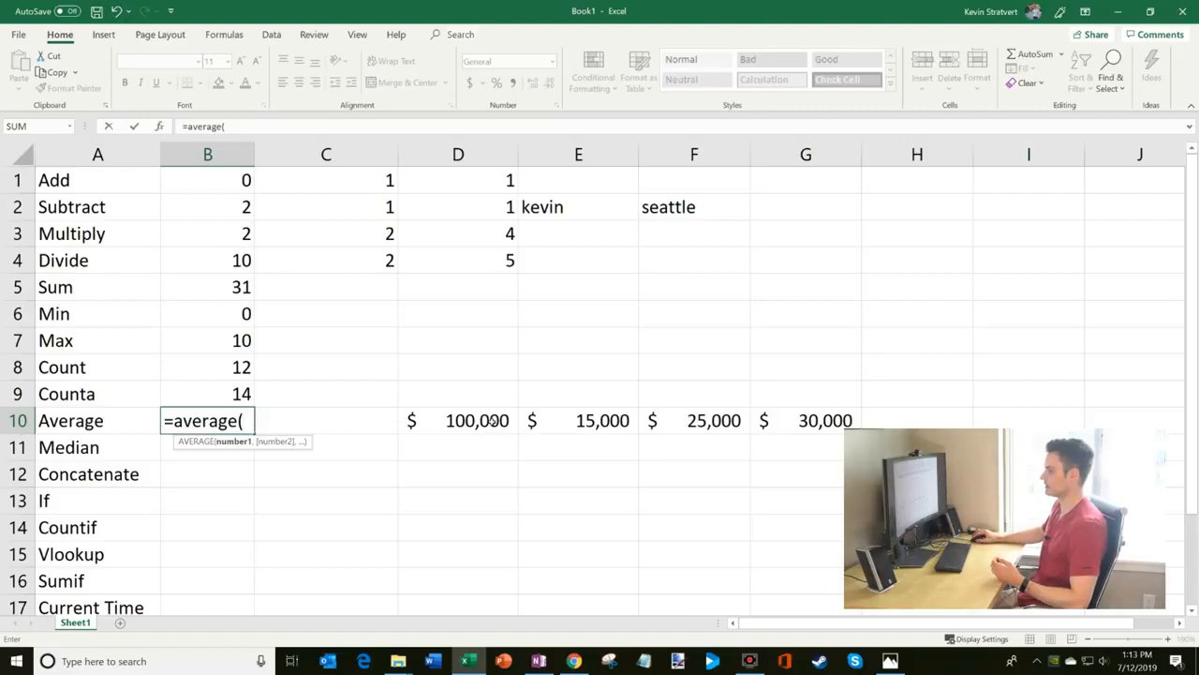
left_click_drag(489, 421, 801, 420)
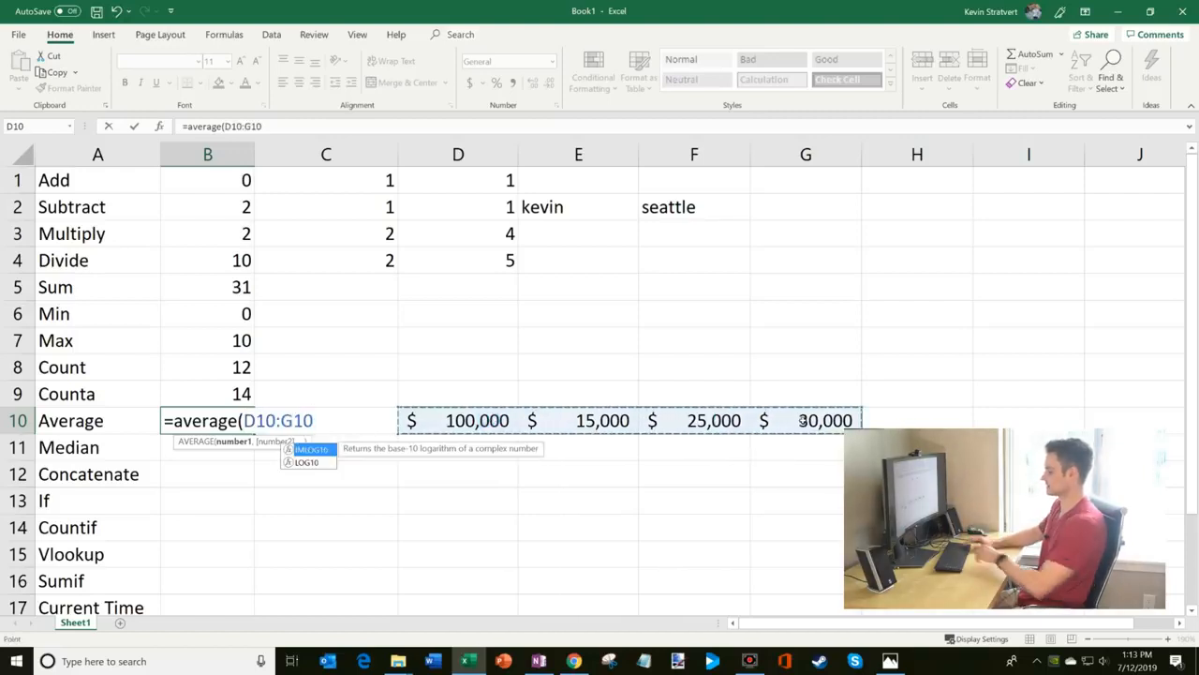
type(")")
key("Return")
key("Up")
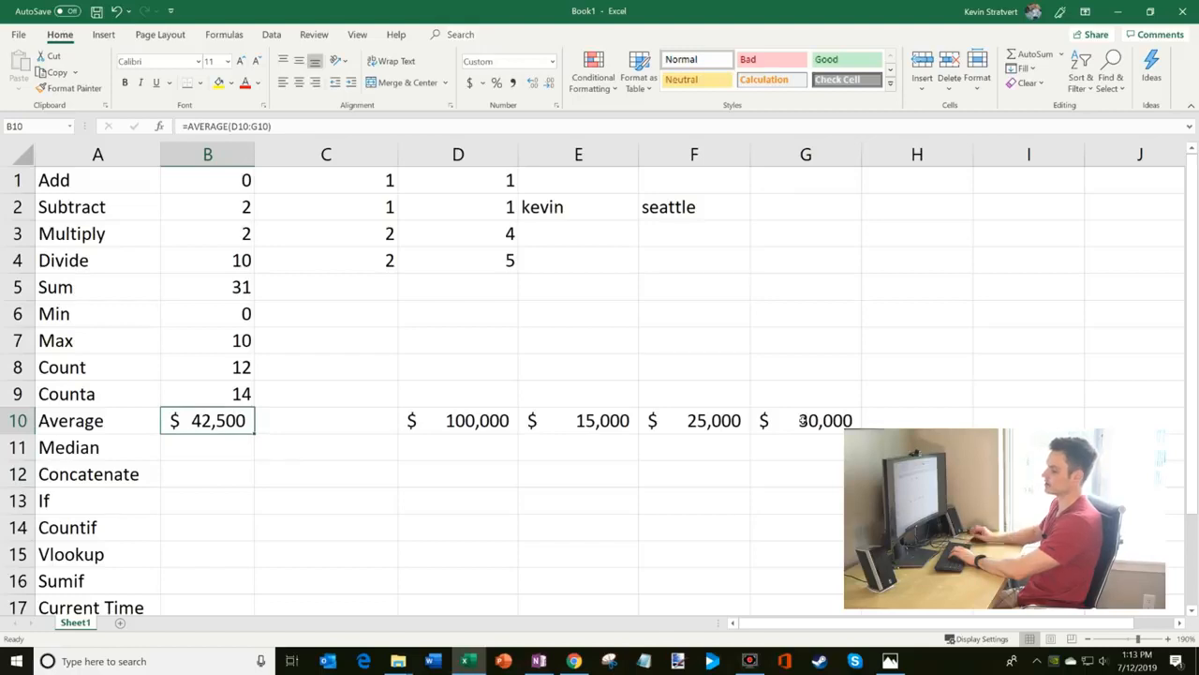
left_click(498, 421)
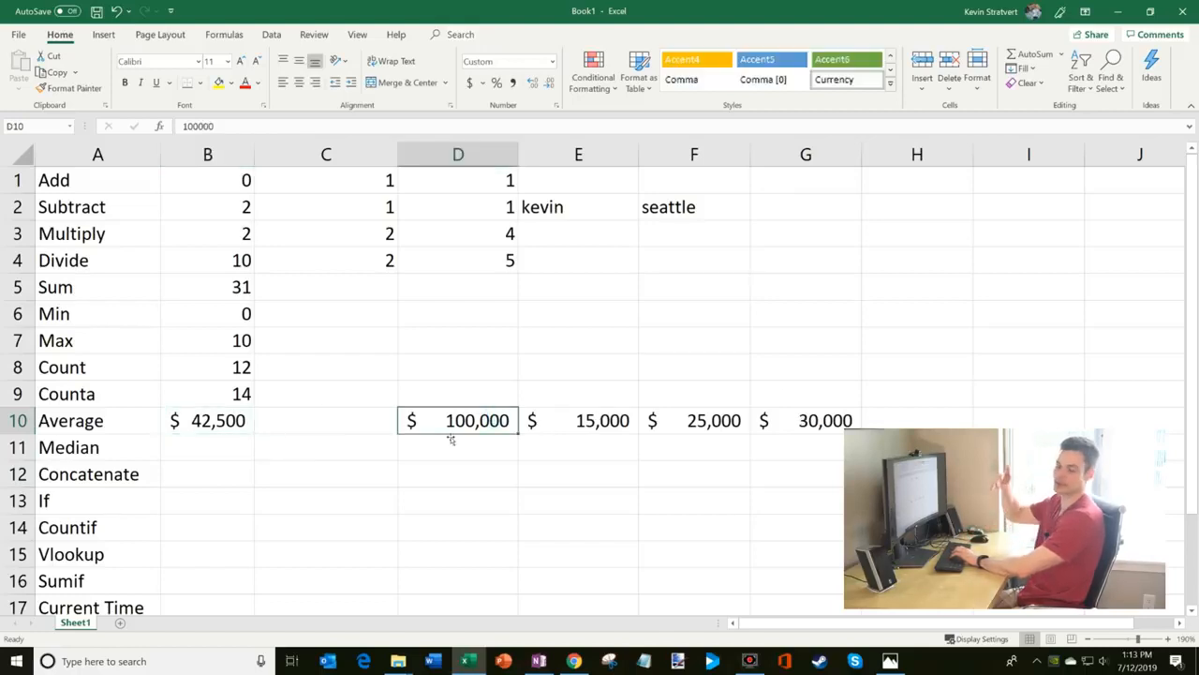
Step: Calculate the median of the row 10 dollar amounts by entering =MEDIAN(D10:G10) in cell B11
left_click(210, 437)
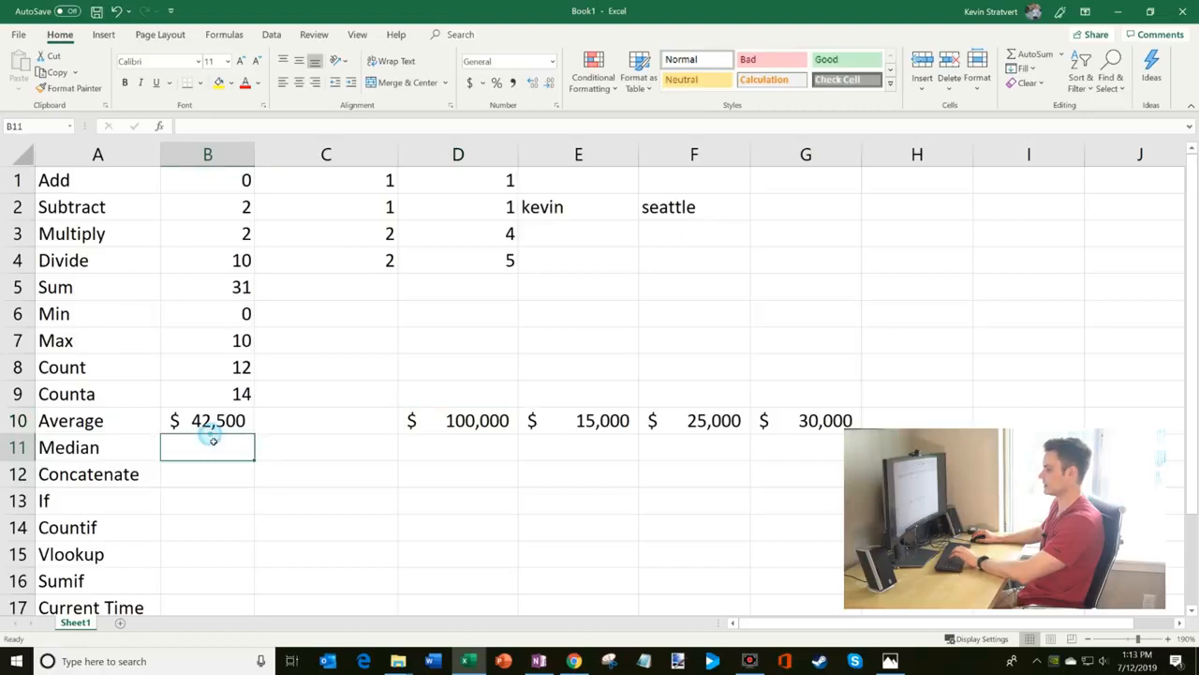
type("=median(")
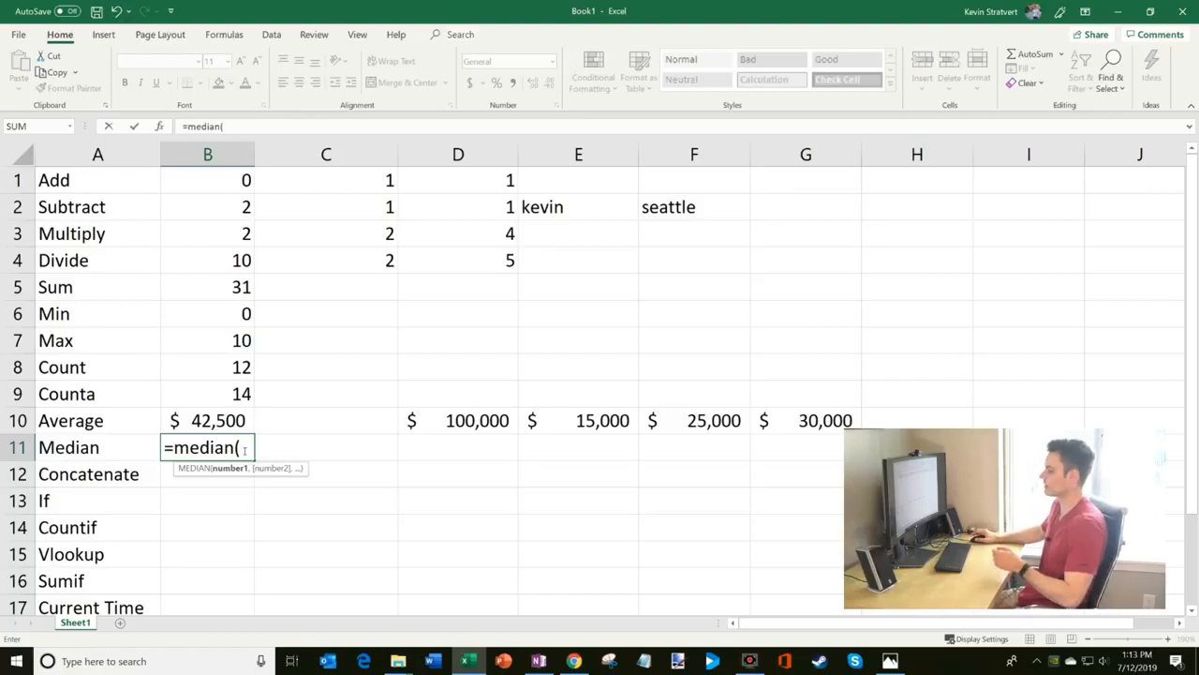
left_click_drag(442, 413, 846, 421)
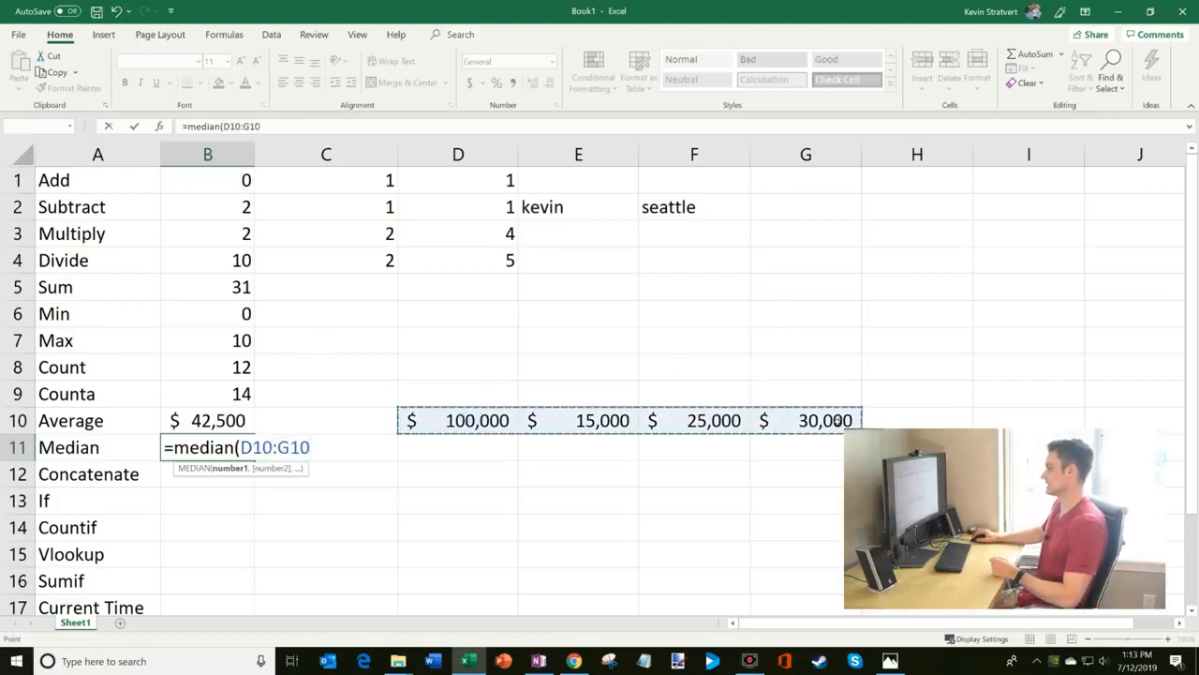
type(")")
key("Return")
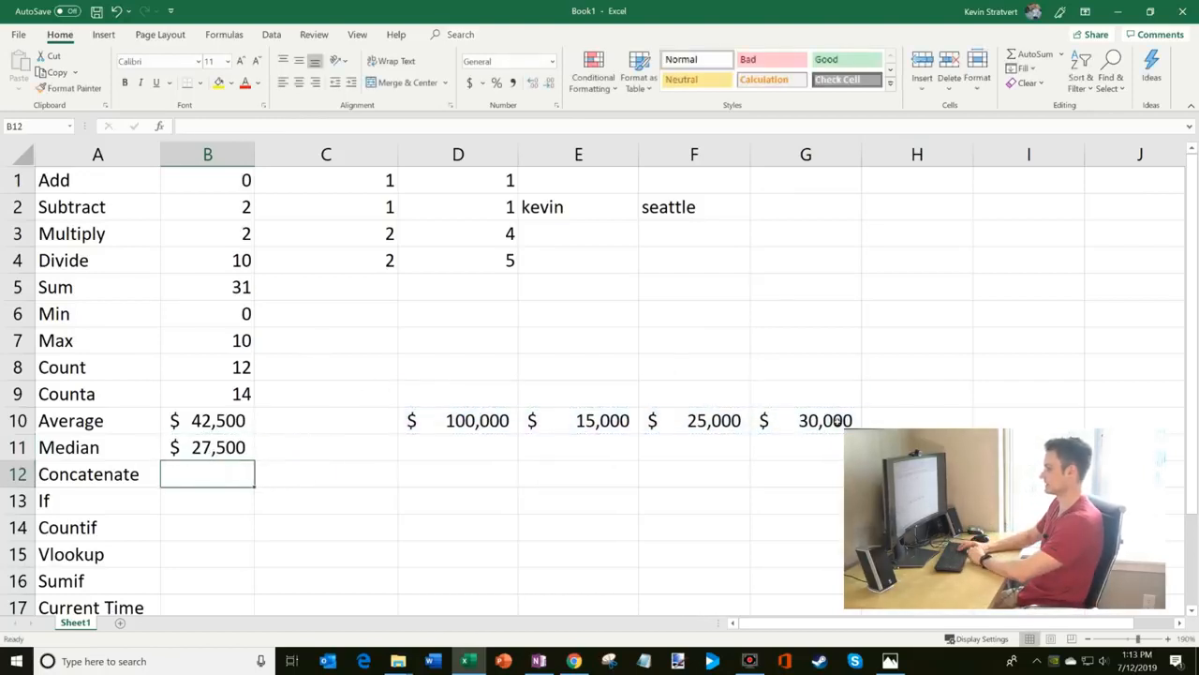
key("Up")
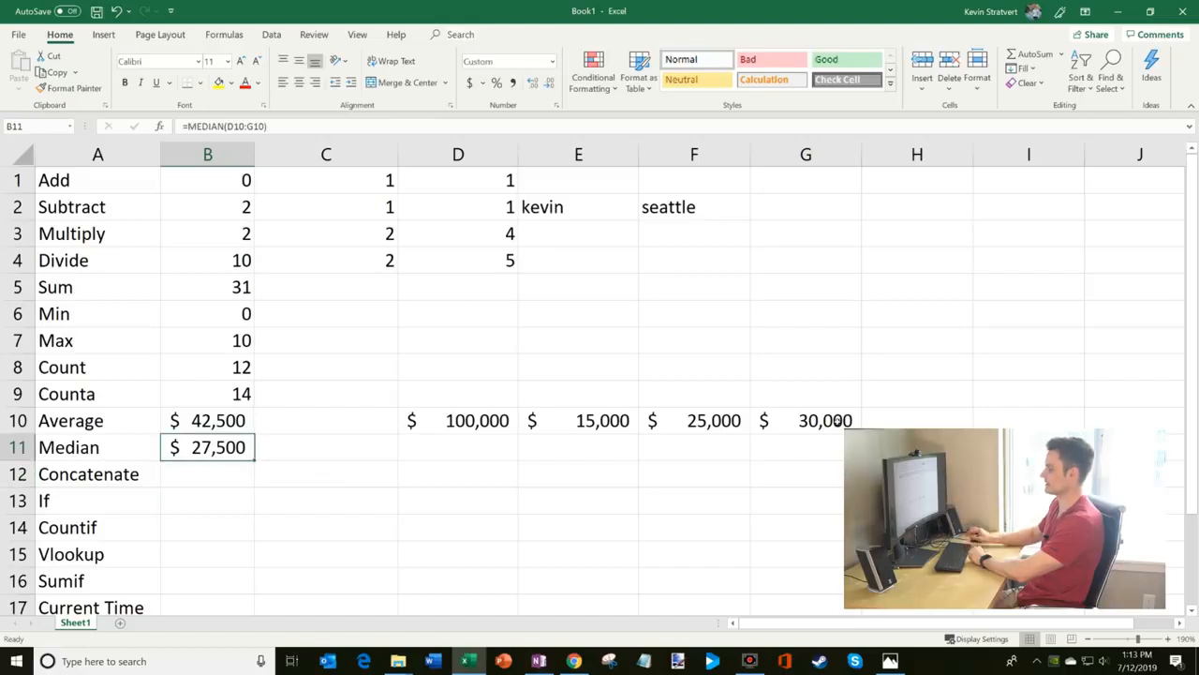
Step: Add a fifth sample amount of 30,000 in cell H10
left_click(902, 421)
type("30")
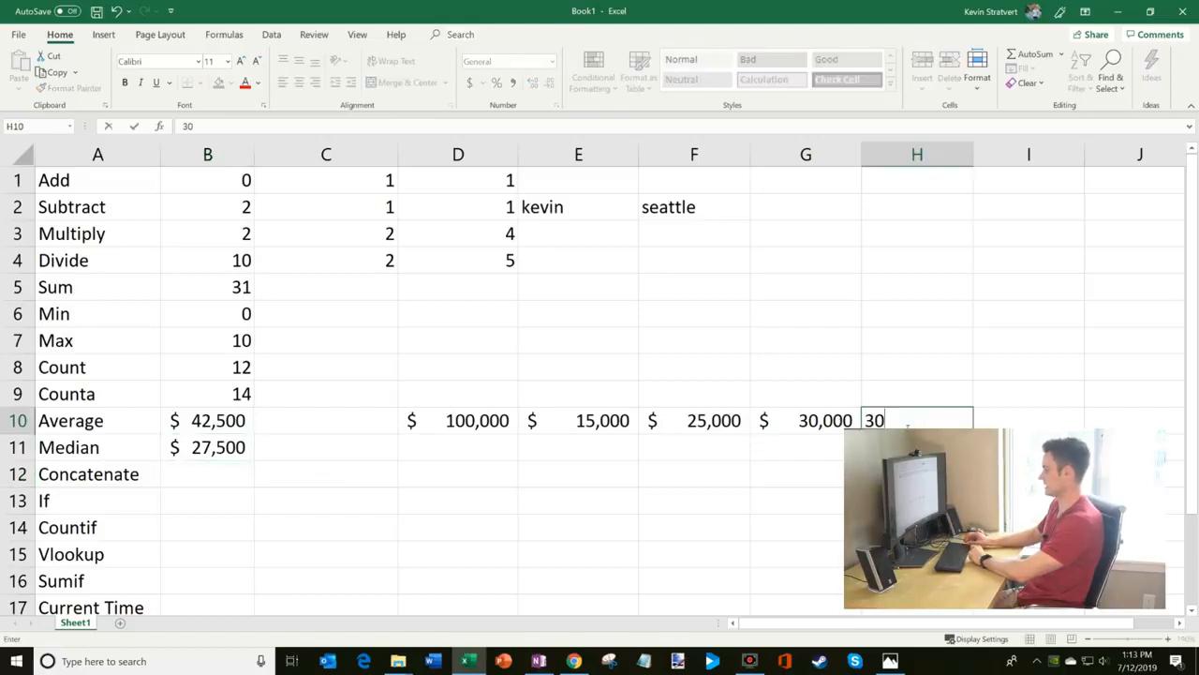
type(",000")
key("Return")
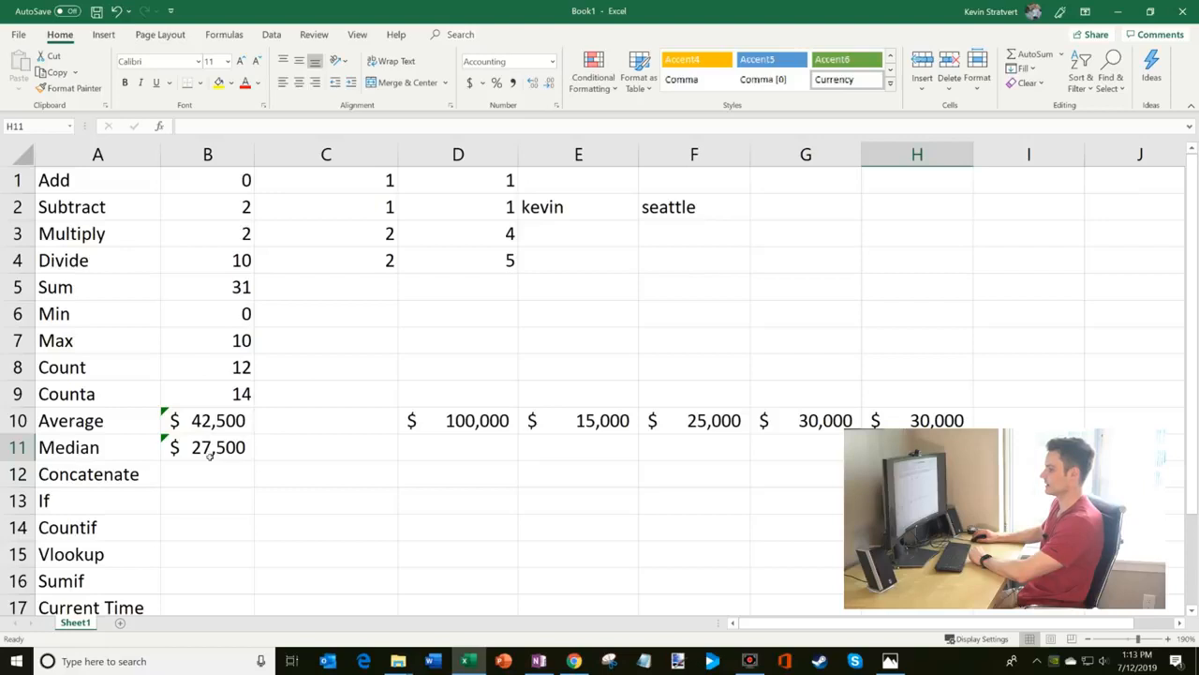
Step: Extend the MEDIAN formula's range in cell B11 to D10:H10 and compare it with the average in B10
left_click(208, 451)
double_click(208, 452)
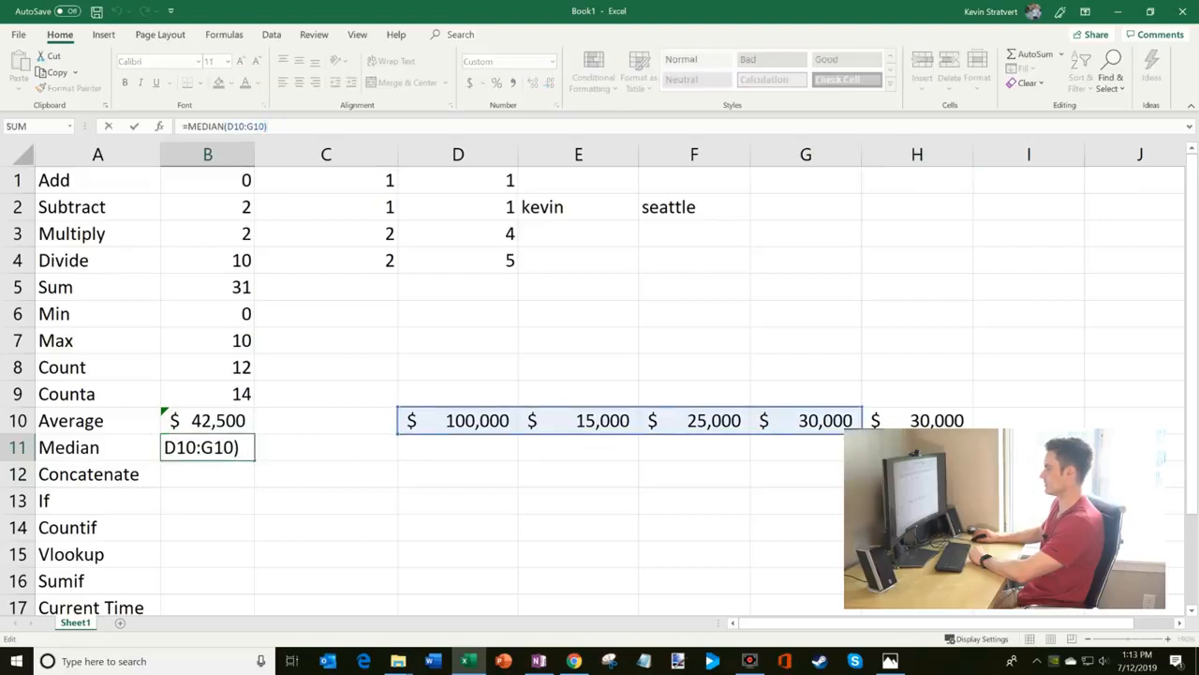
left_click_drag(861, 433, 947, 427)
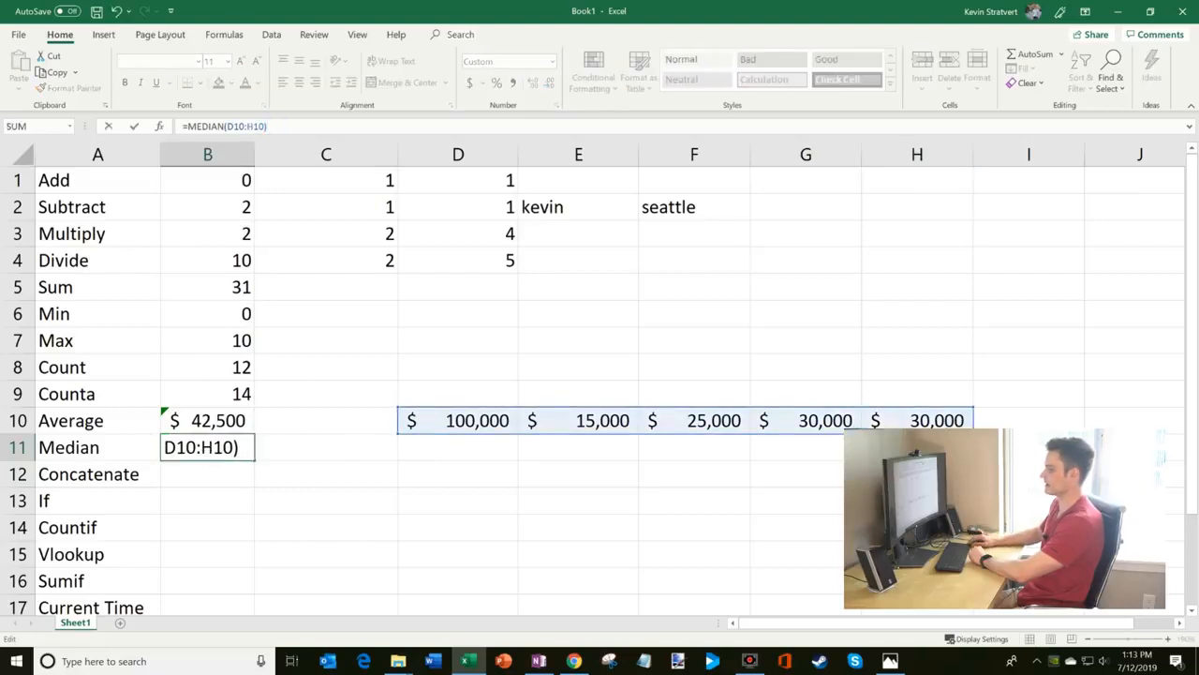
key("Return")
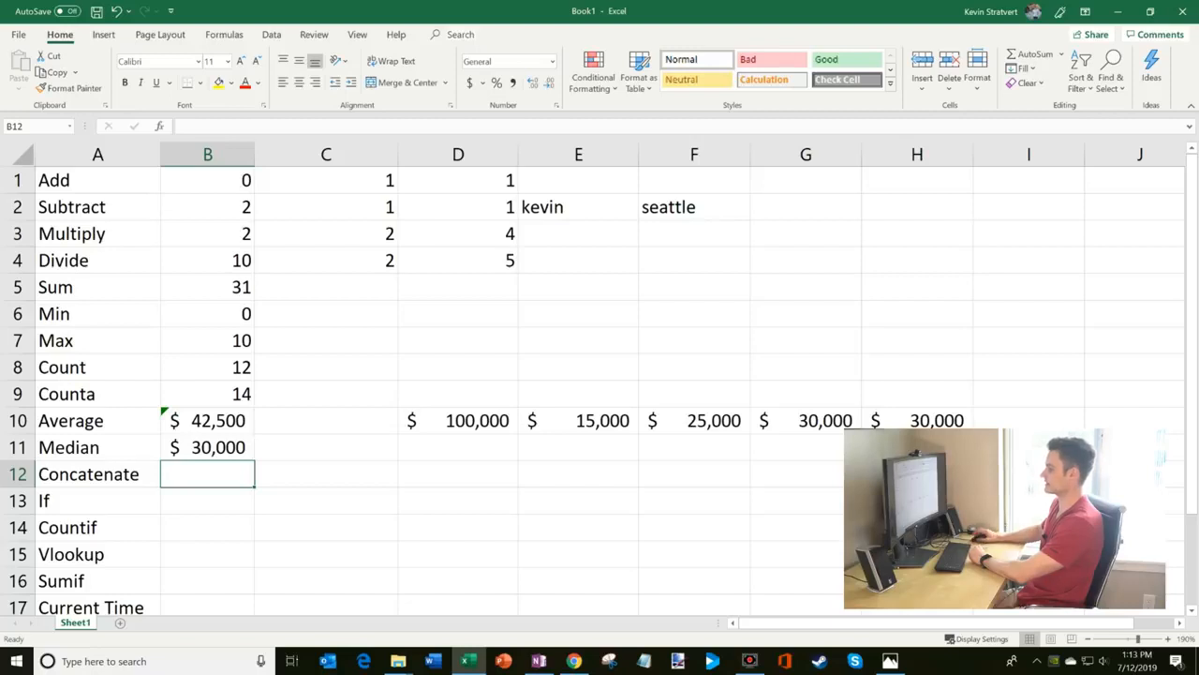
left_click(213, 422)
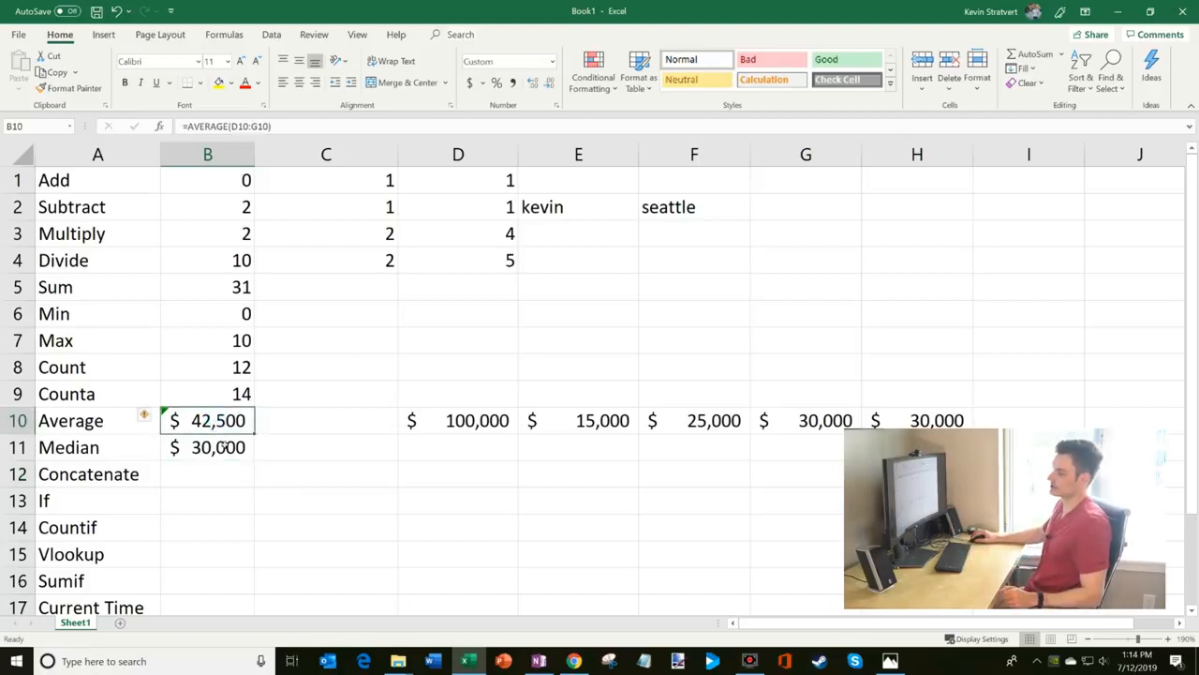
left_click(225, 447)
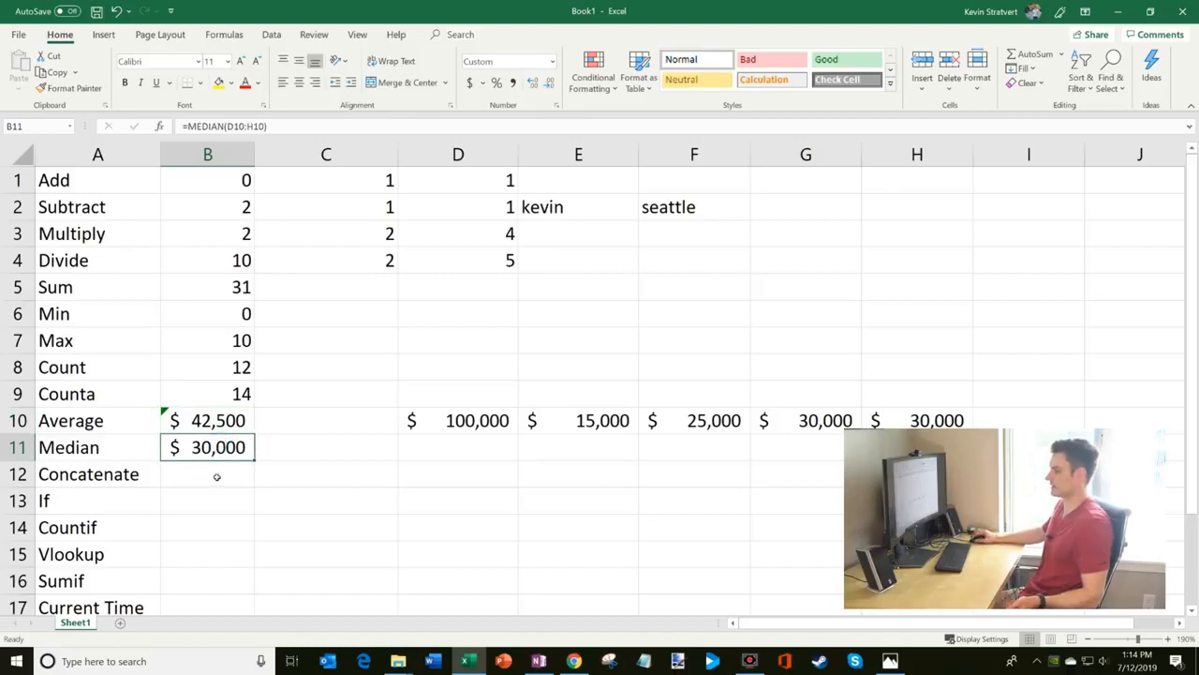
Step: Enter a first name in cell D12 and a last name in cell E12 of the Concatenate row
left_click(217, 477)
left_click(410, 475)
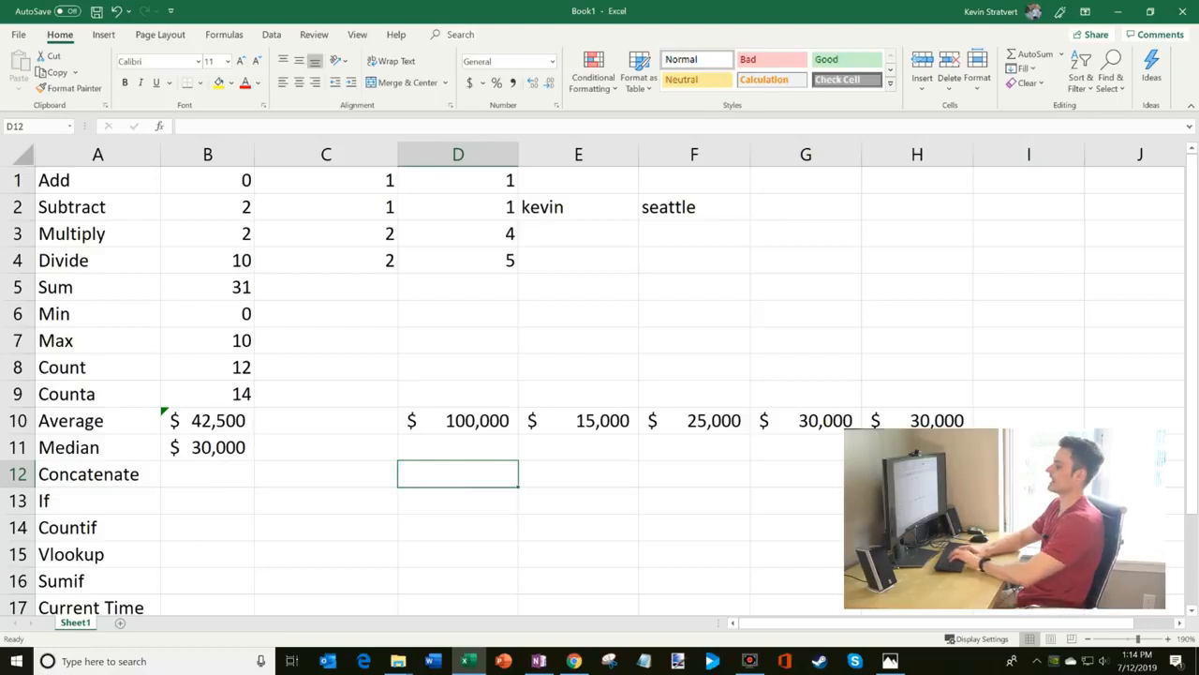
type("kevin")
key("Tab")
type("stratvert")
key("Left")
Step: Join the first and last name by entering =CONCAT(D12,E12) in cell B12
key("Left")
key("Left")
key("Left")
key("Right")
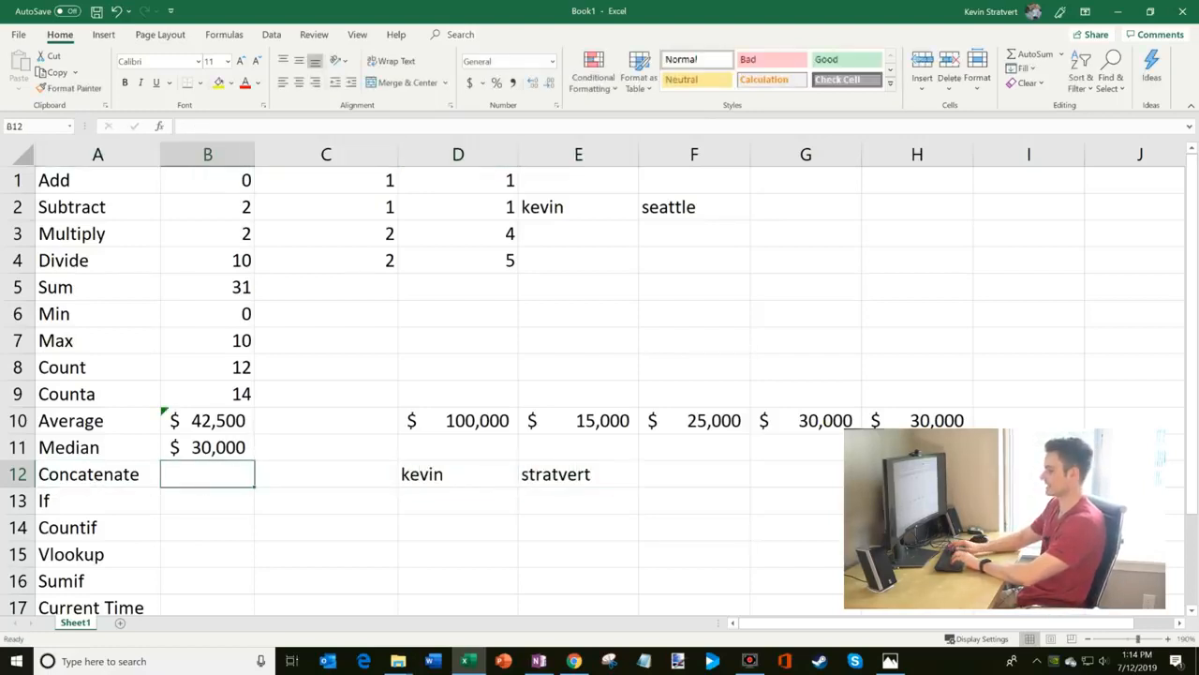
type("=")
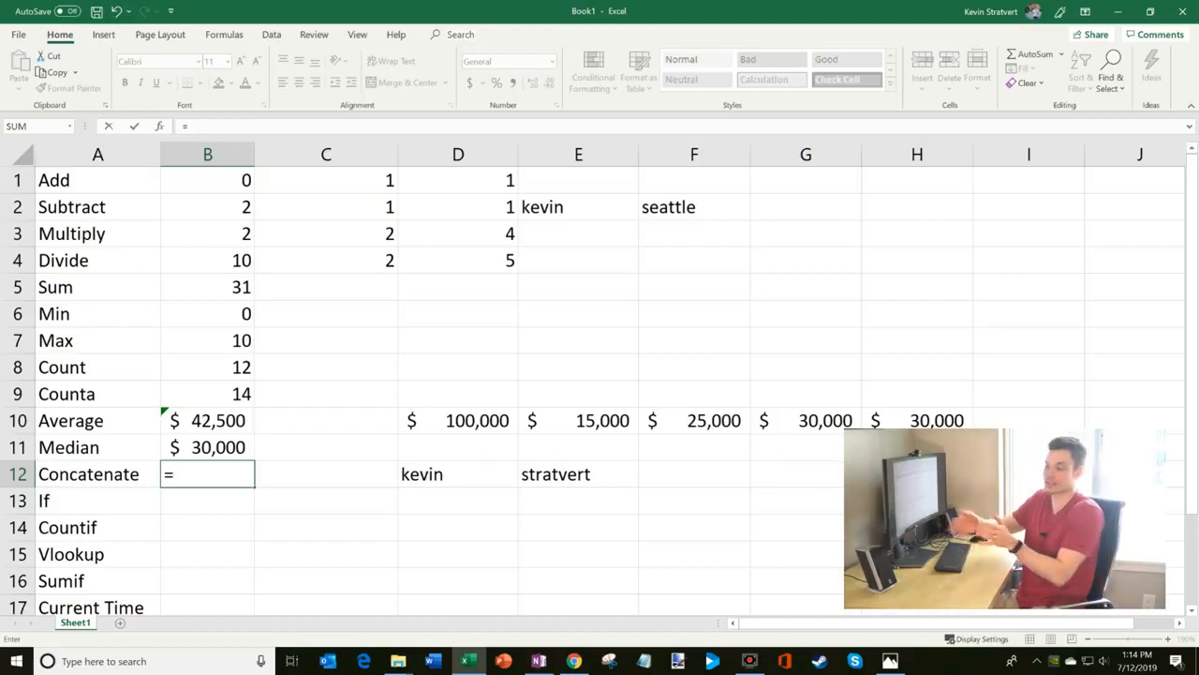
type("con")
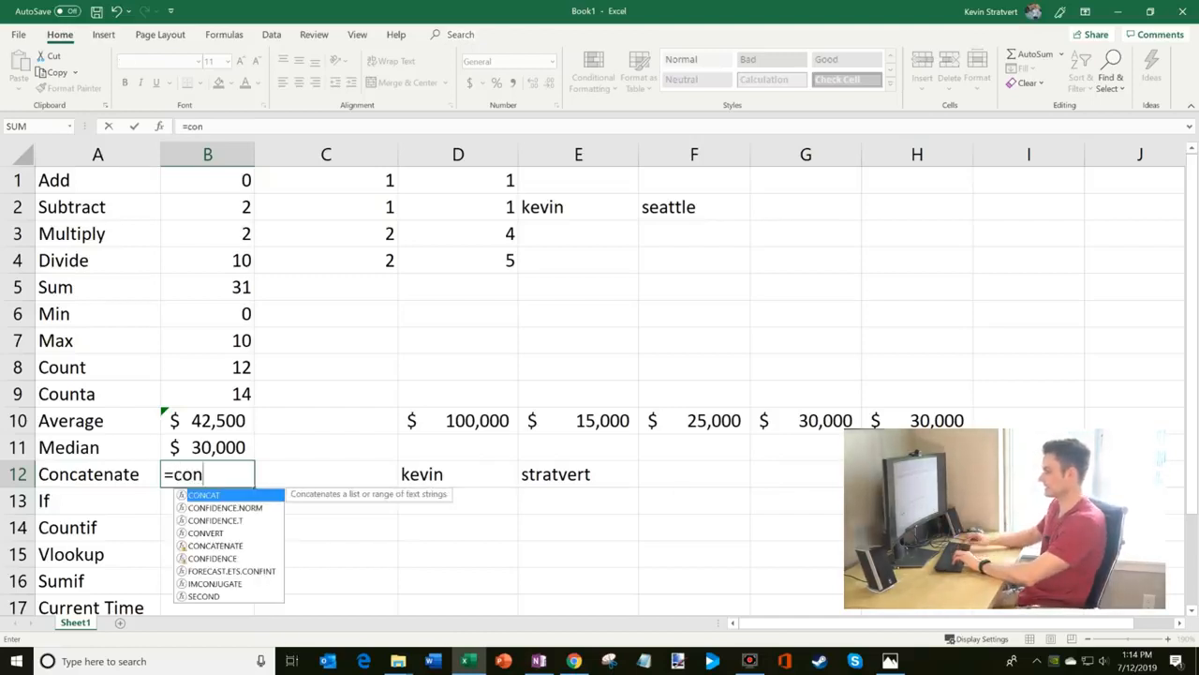
double_click(202, 495)
left_click(422, 474)
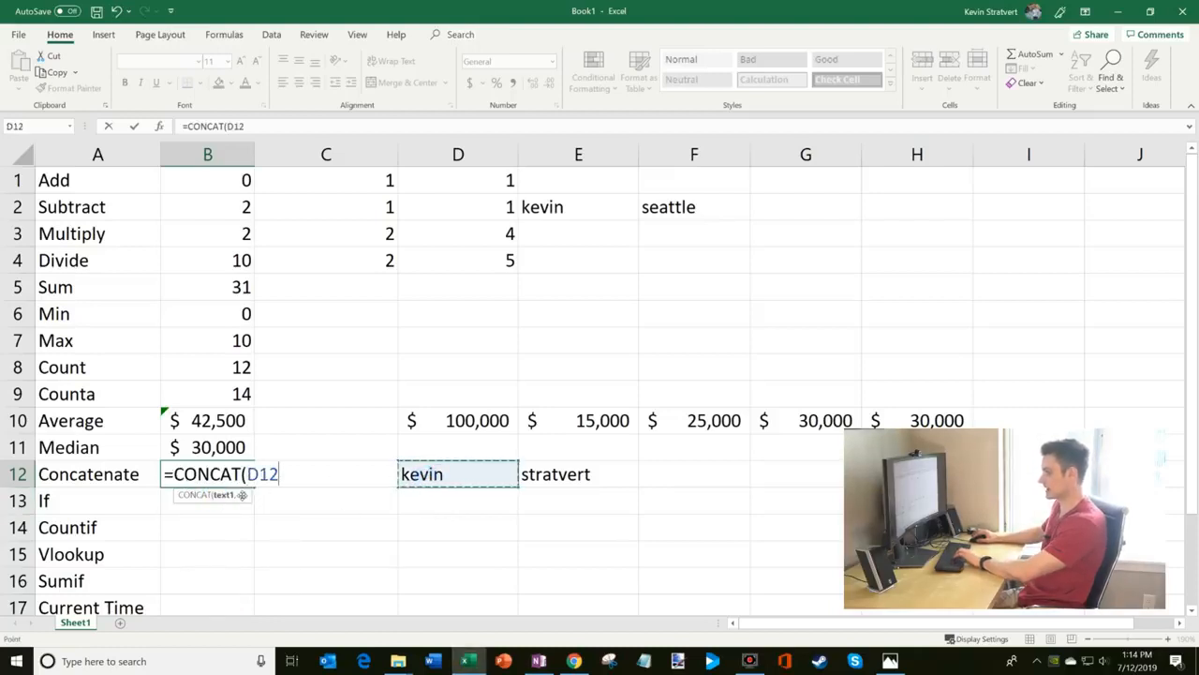
type(",")
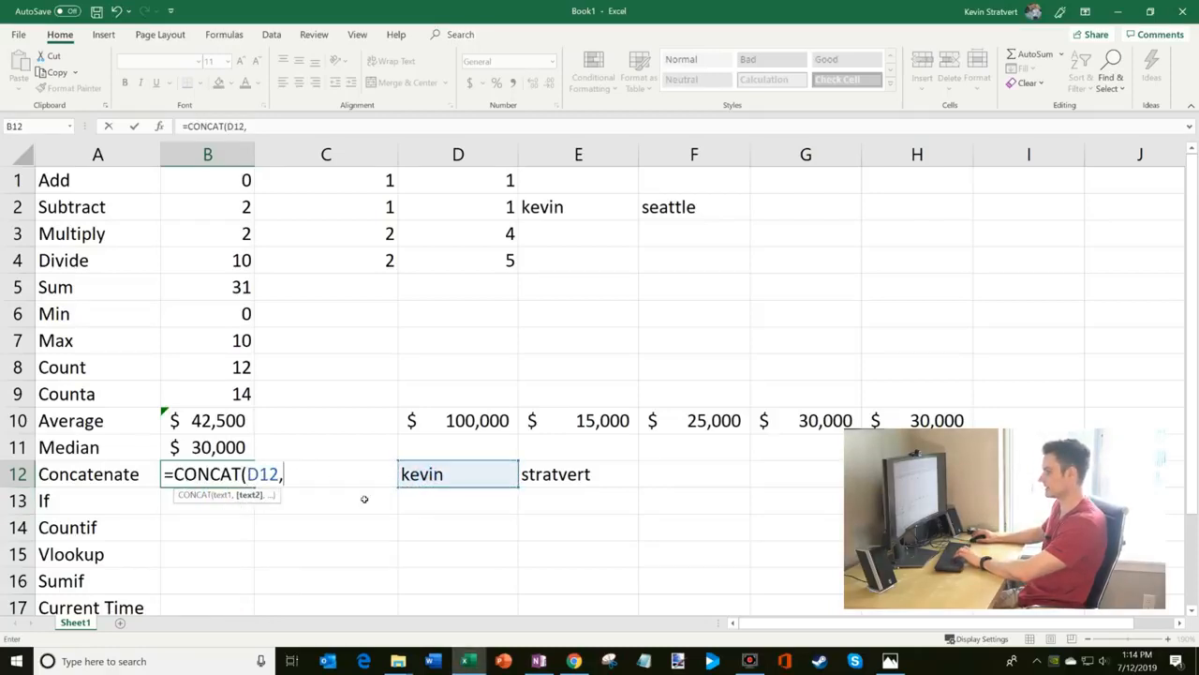
left_click(556, 476)
type(")")
key("Return")
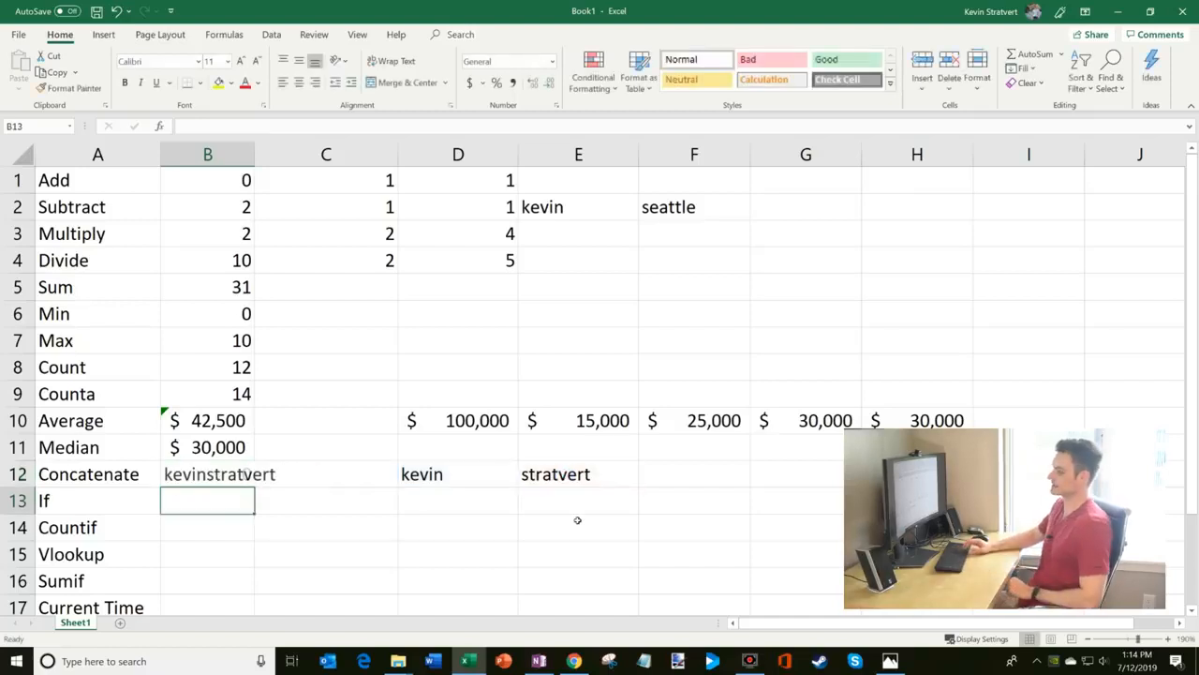
key("Up")
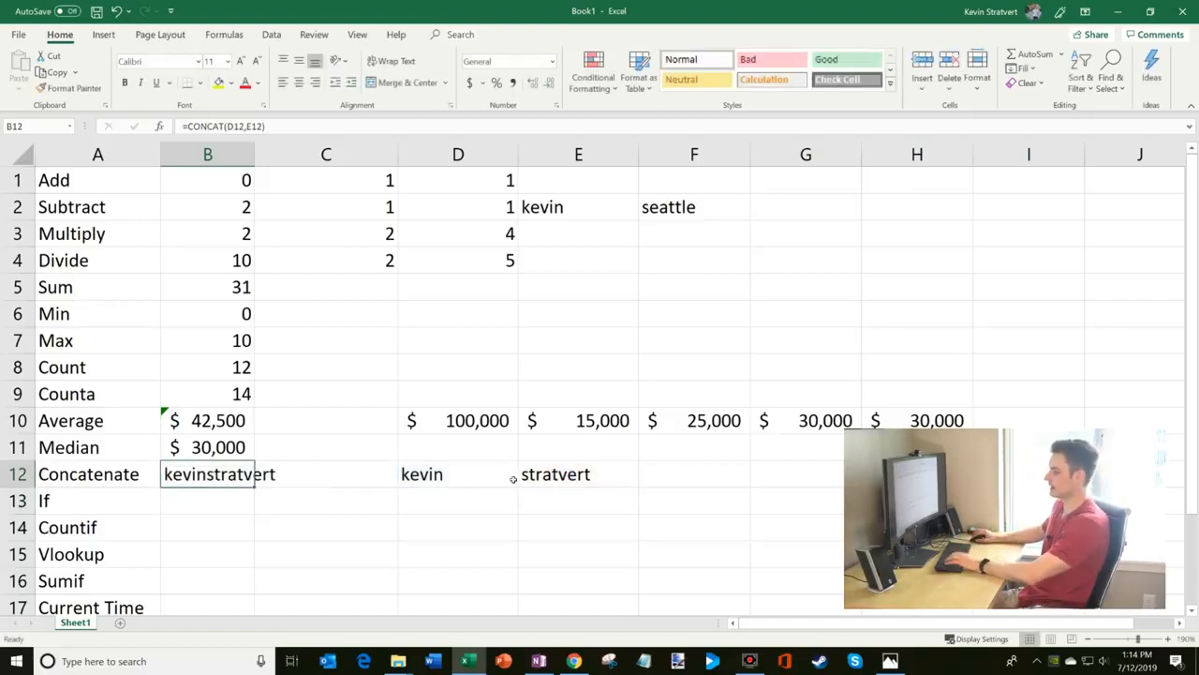
Step: Move the last name from cell E12 to F12 and select the emptied cell E12
left_click(544, 475)
key("ctrl+x")
left_click(704, 479)
key("ctrl+v")
left_click(589, 471)
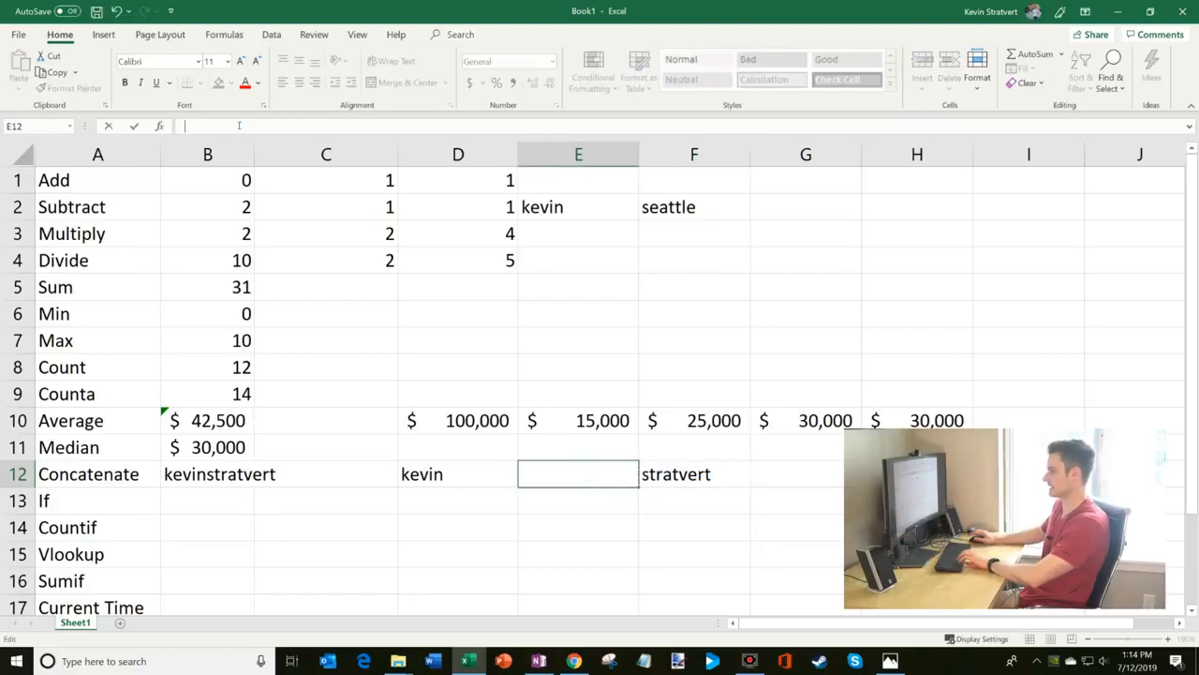
Step: Put a space in cell E12 and include it in the name join by changing B12 to =CONCAT(D12,E12,F12)
key("Down")
left_click(174, 476)
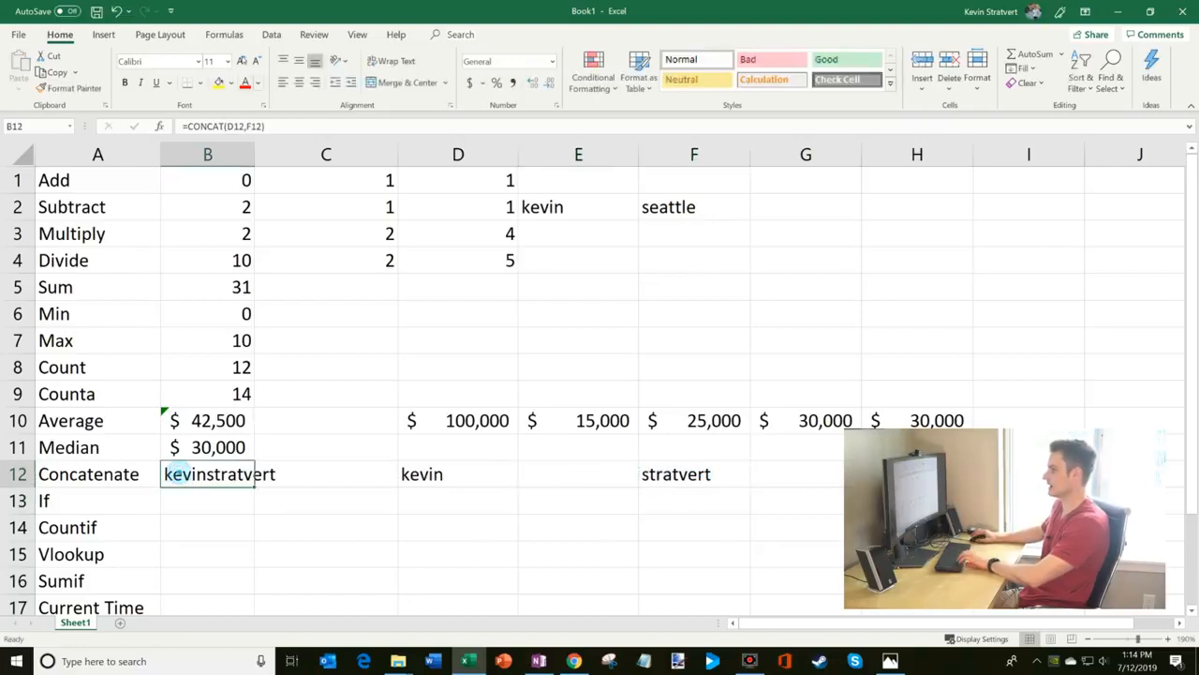
left_click(255, 132)
type(",")
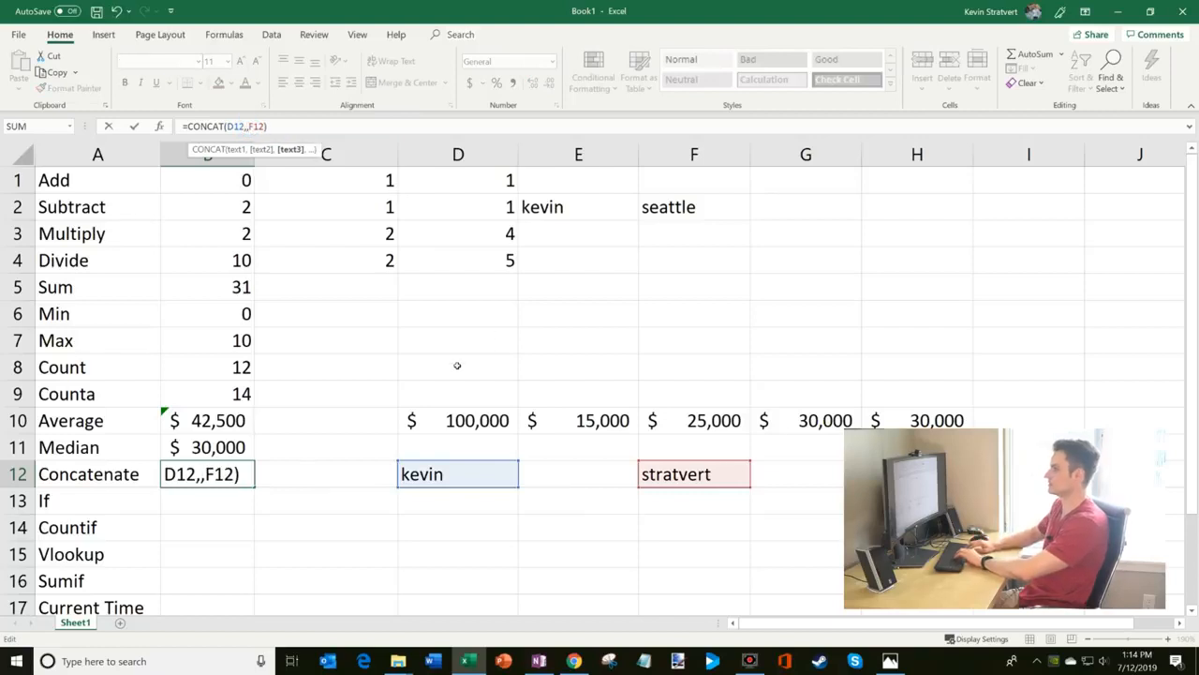
key("Left")
left_click(559, 476)
key("Return")
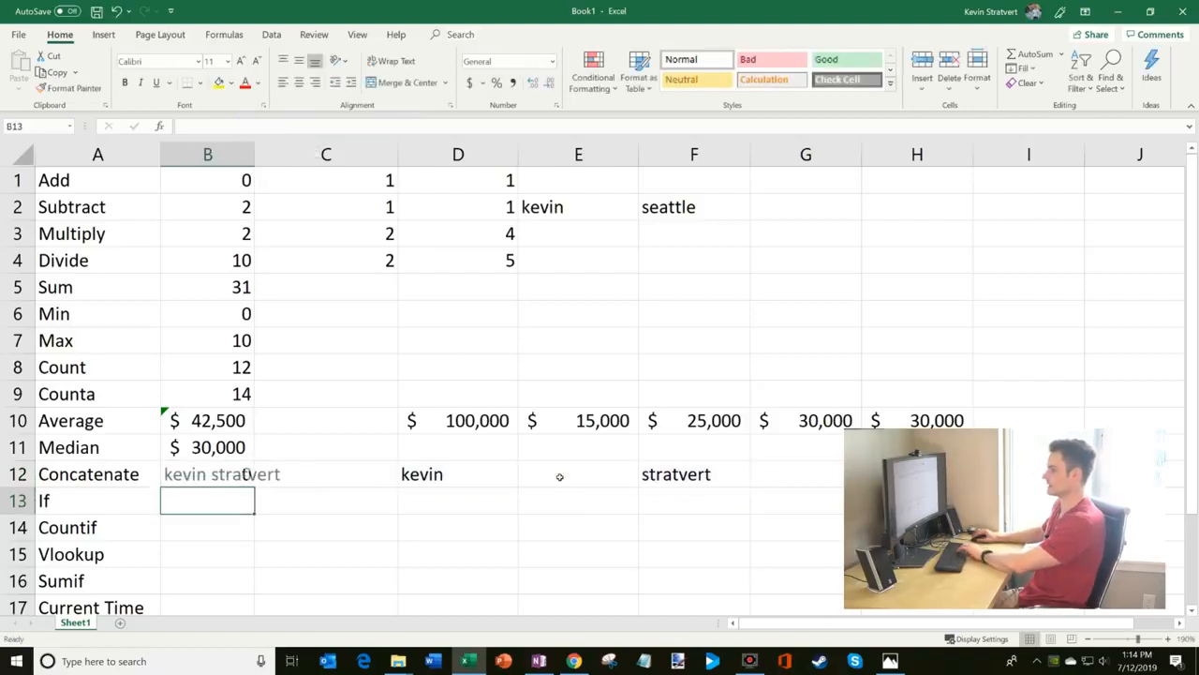
left_click(231, 476)
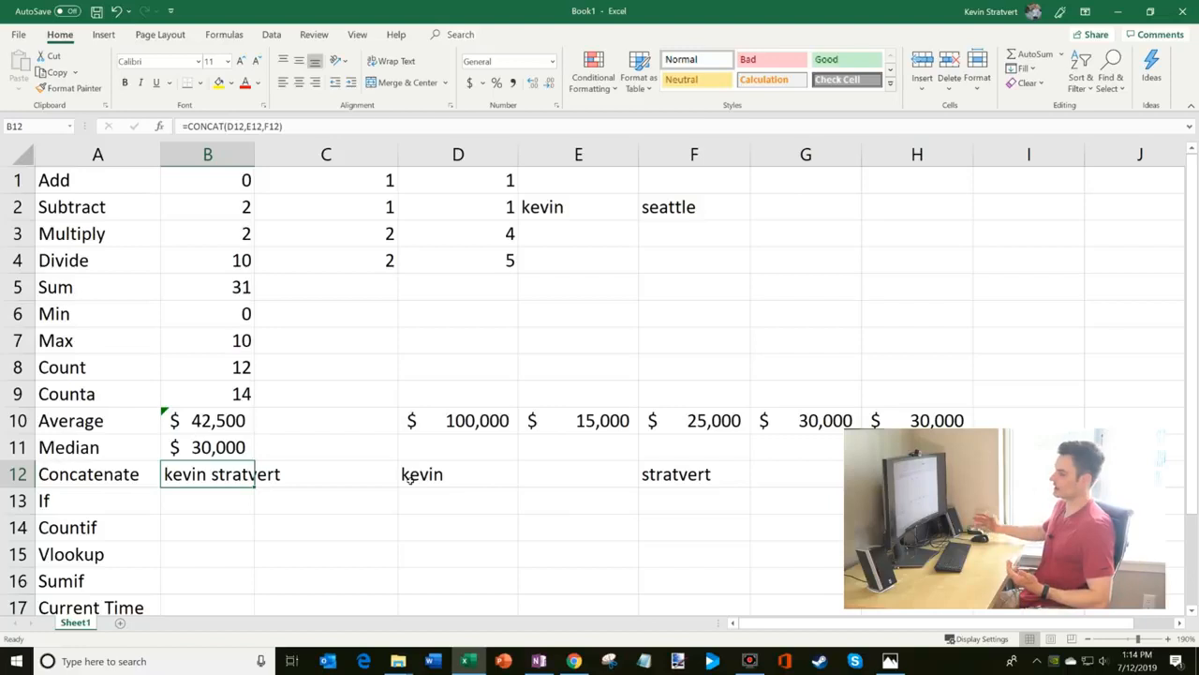
Step: Enter Smile in cell D13 of the If row and return to cell B13
left_click(203, 502)
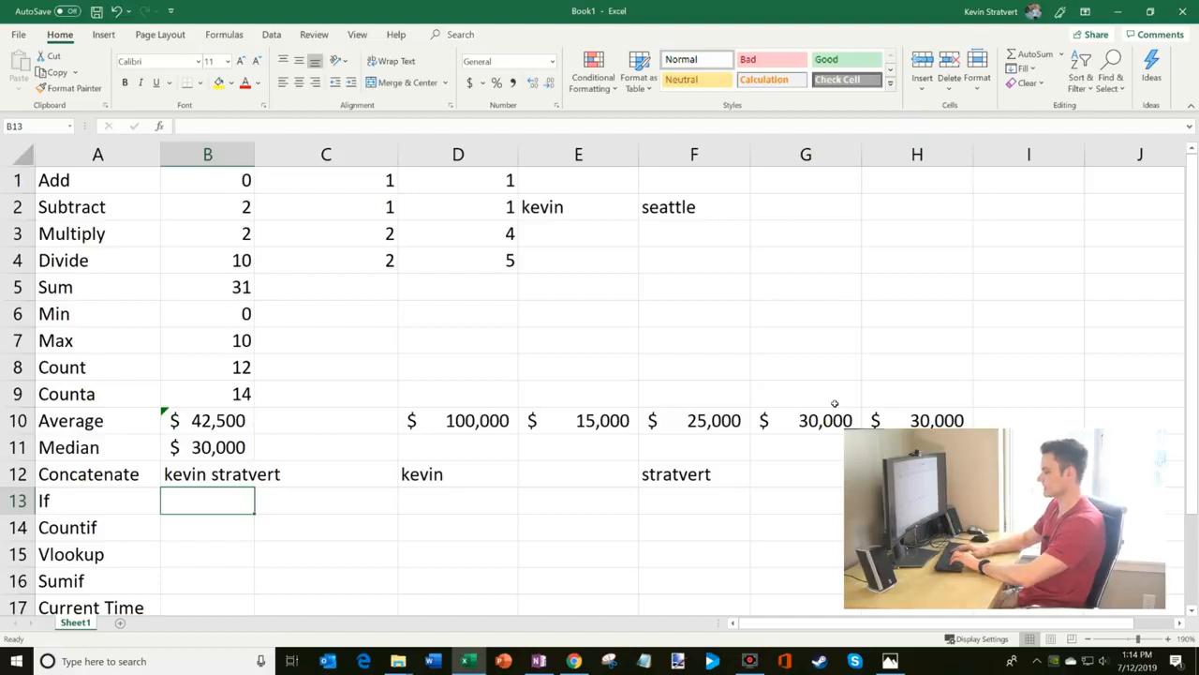
key("Right")
key("Right")
type("Smile")
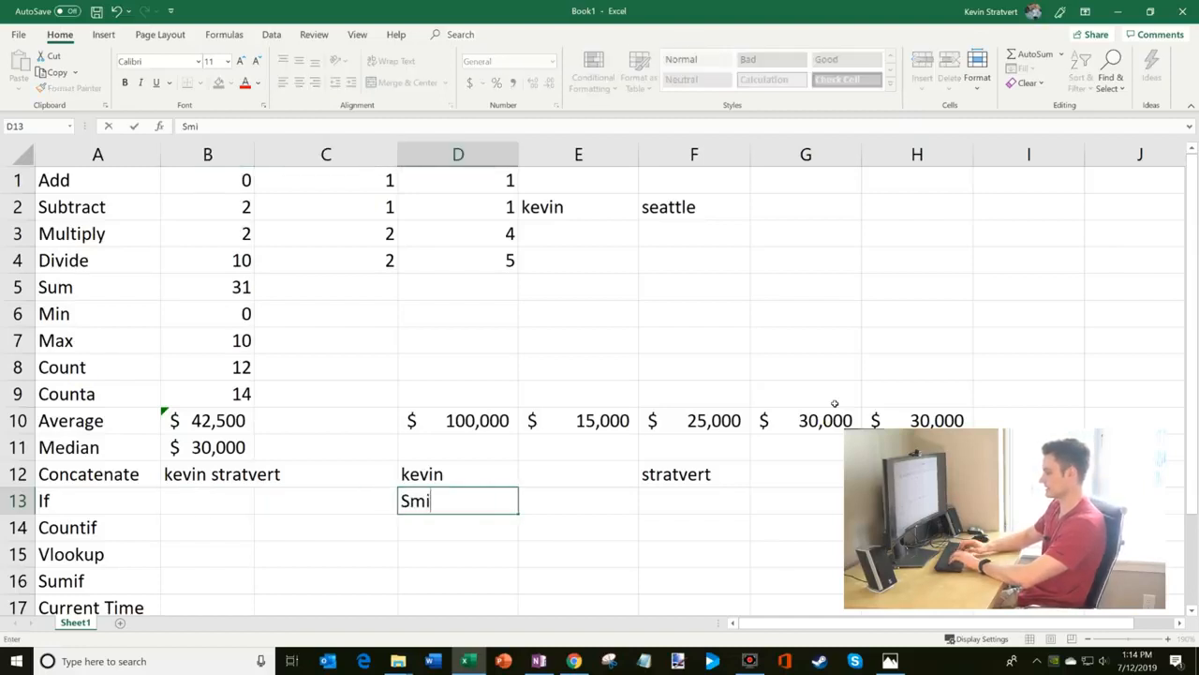
key("Left")
key("Left")
type("=if")
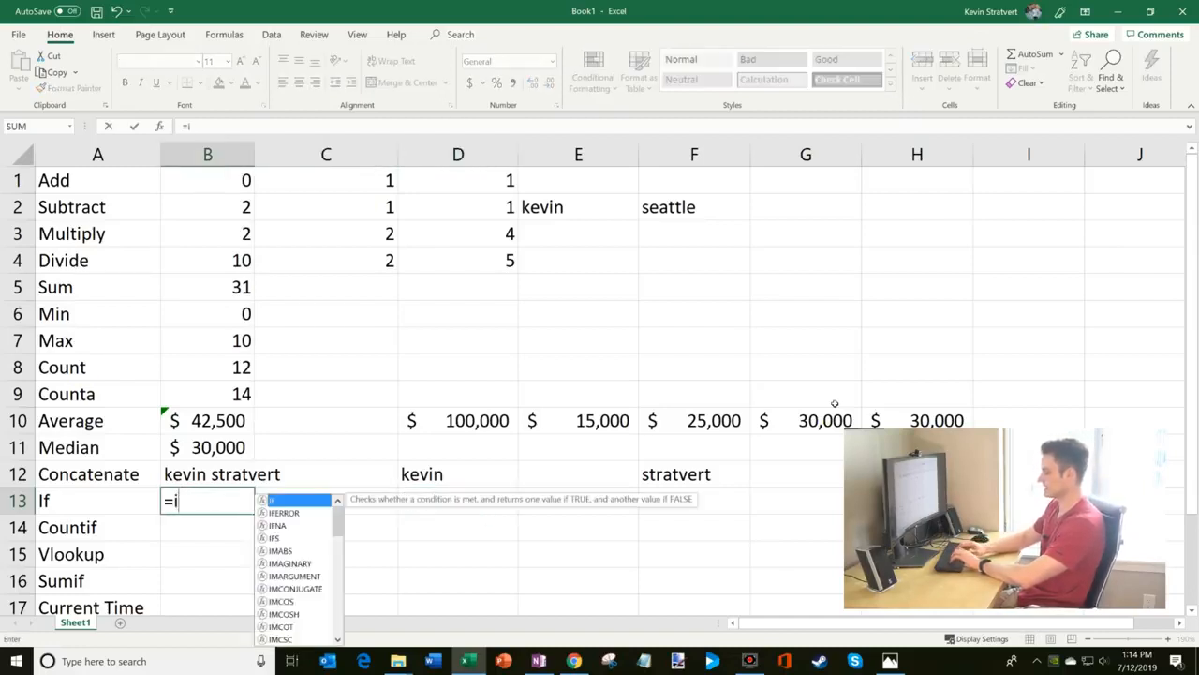
key("Return")
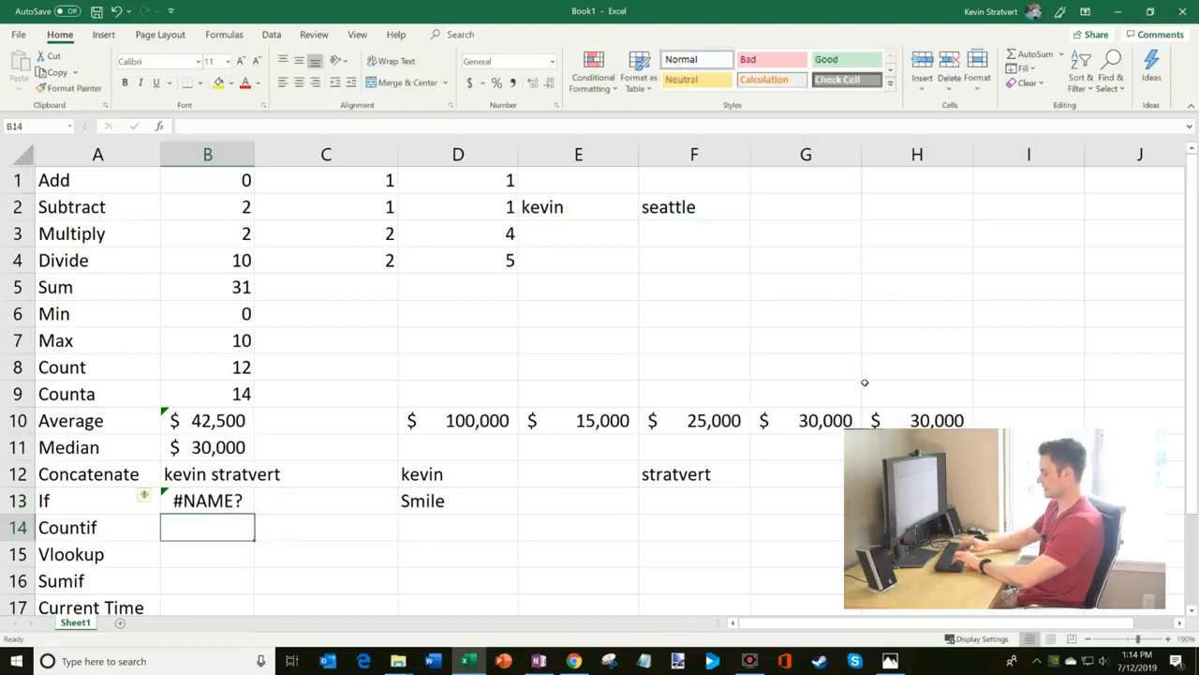
key("Up")
Step: Enter =IF(D13="smile","Yay","boo") in cell B13
type("=if(")
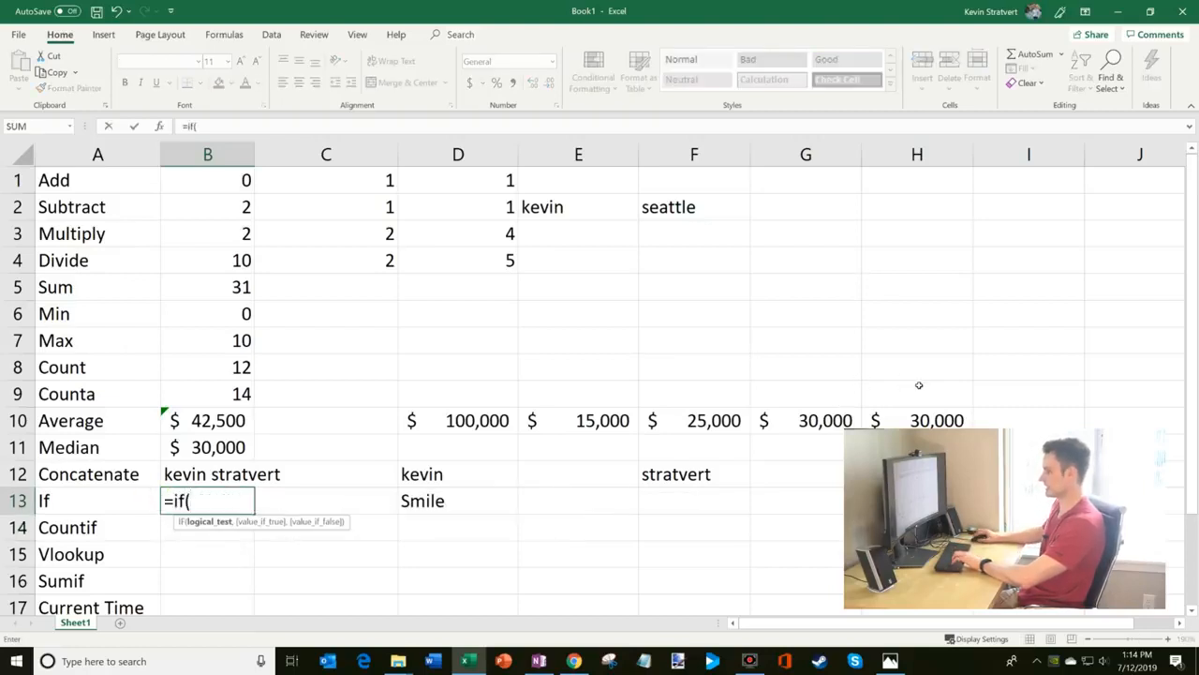
left_click(450, 506)
type("=\"smile")
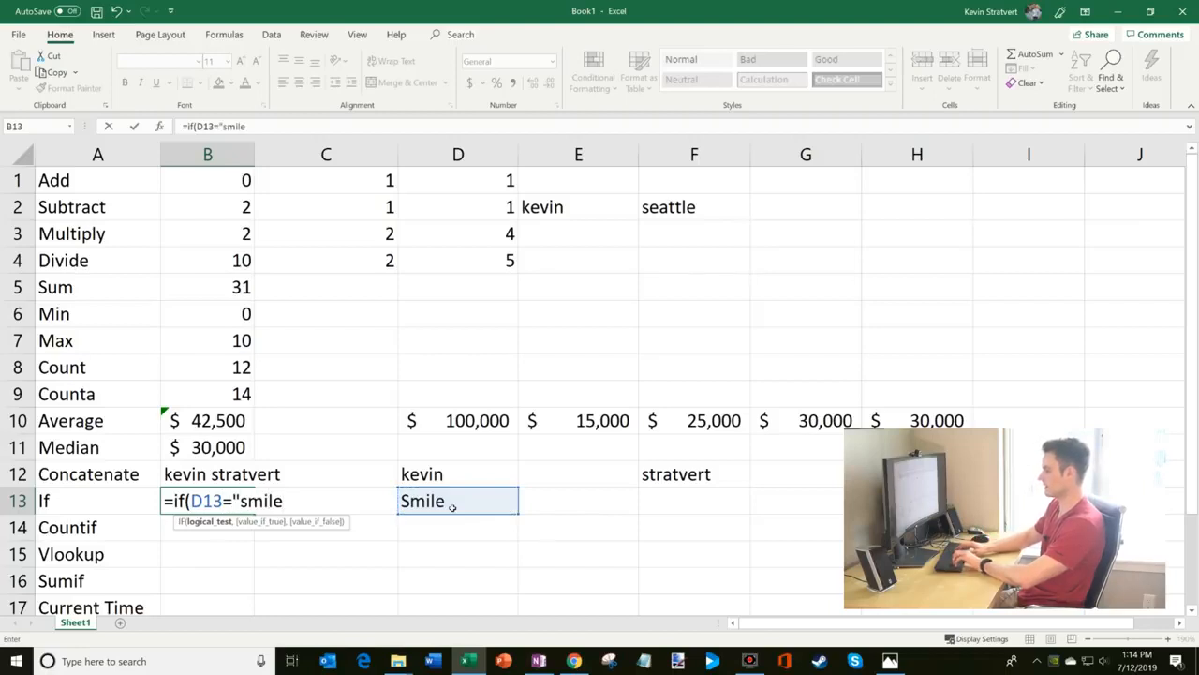
type("\",\"Yay")
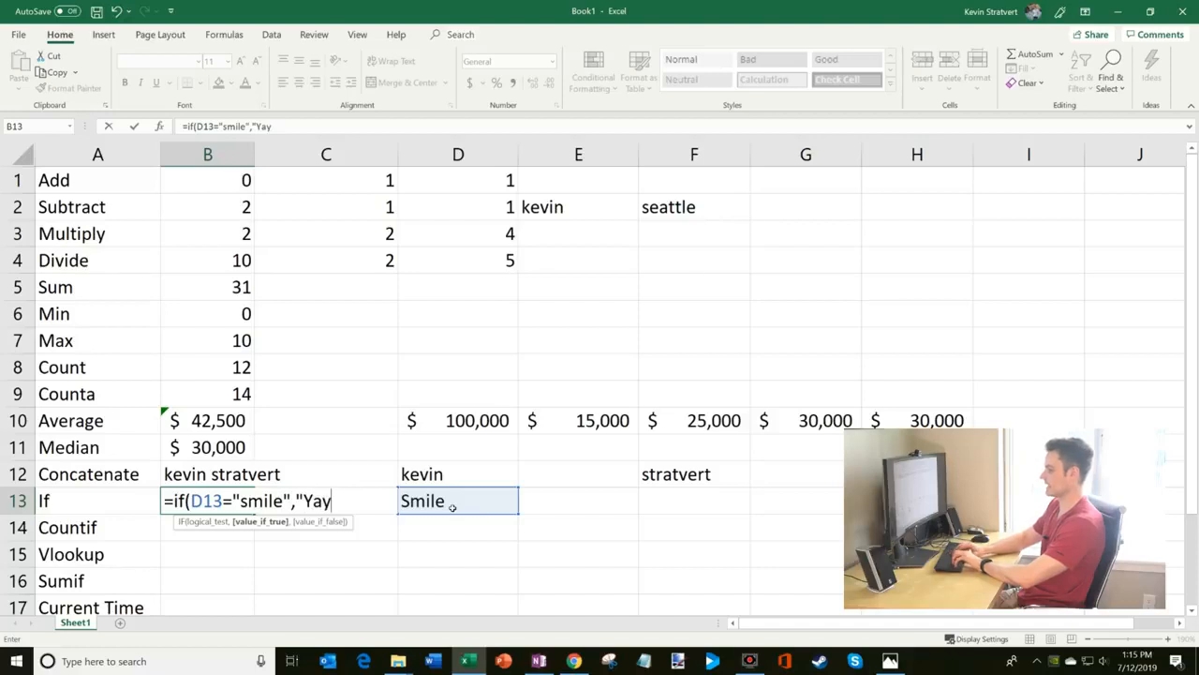
type("\",")
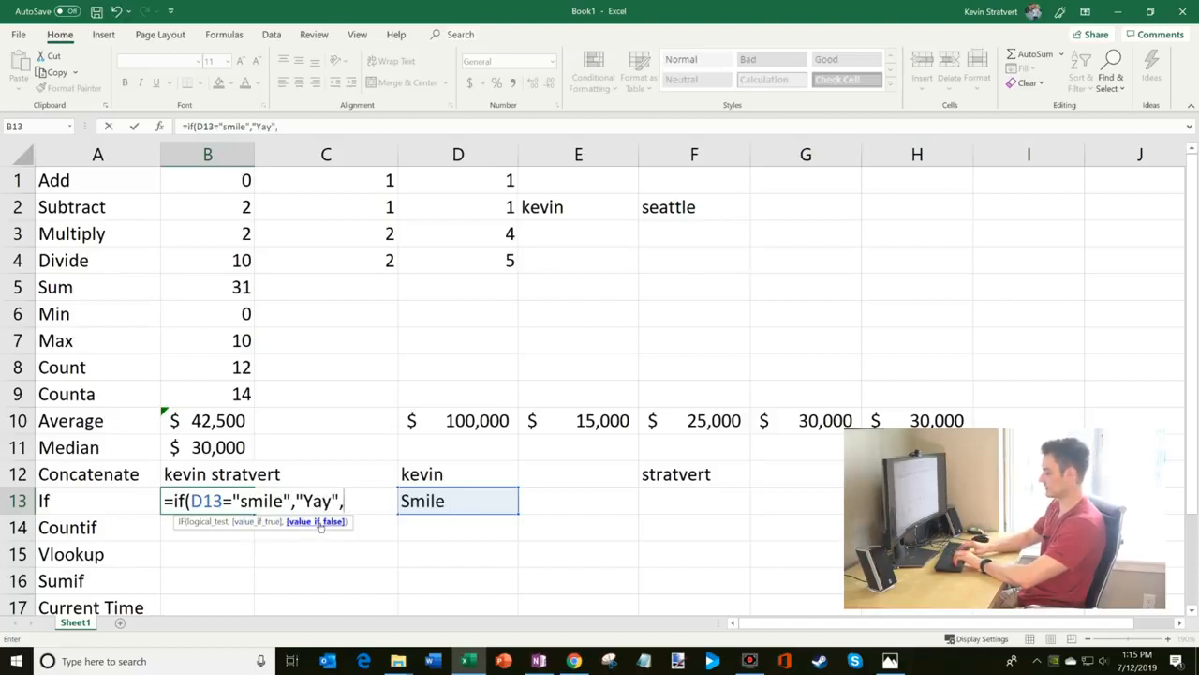
type("\"boo\")")
key("Return")
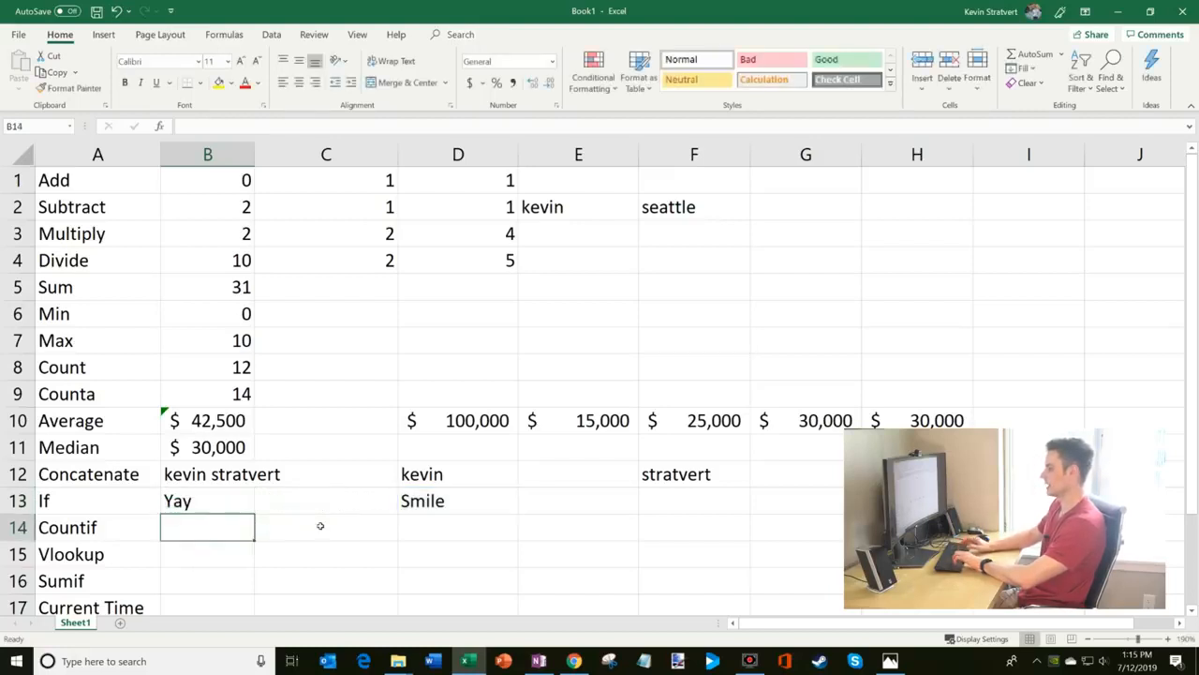
key("Up")
Step: Replace the text in cell D13 with Frown to test the IF formula's false case
left_click(415, 510)
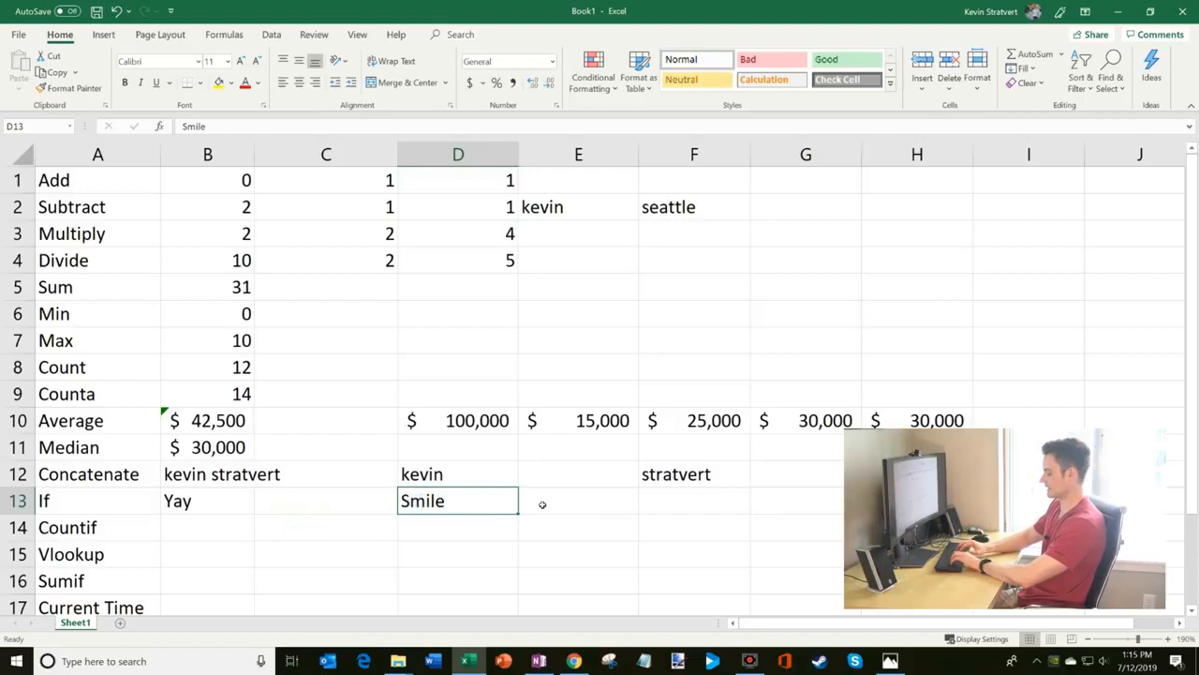
type("Frown")
key("Return")
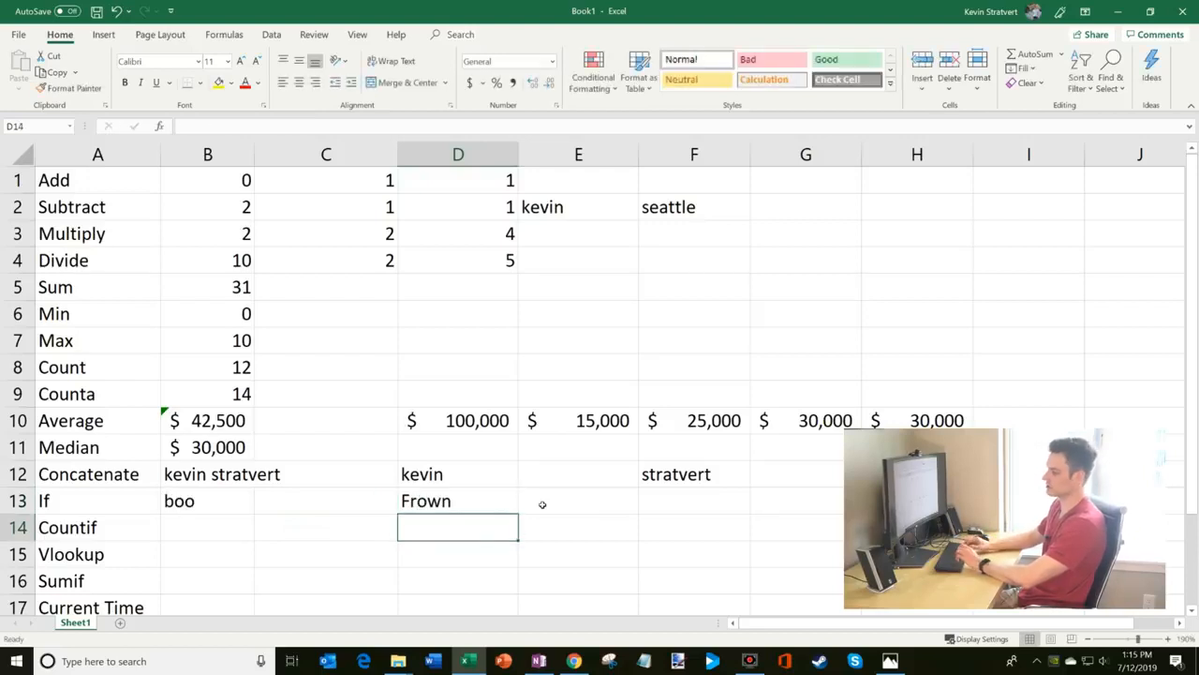
key("Up")
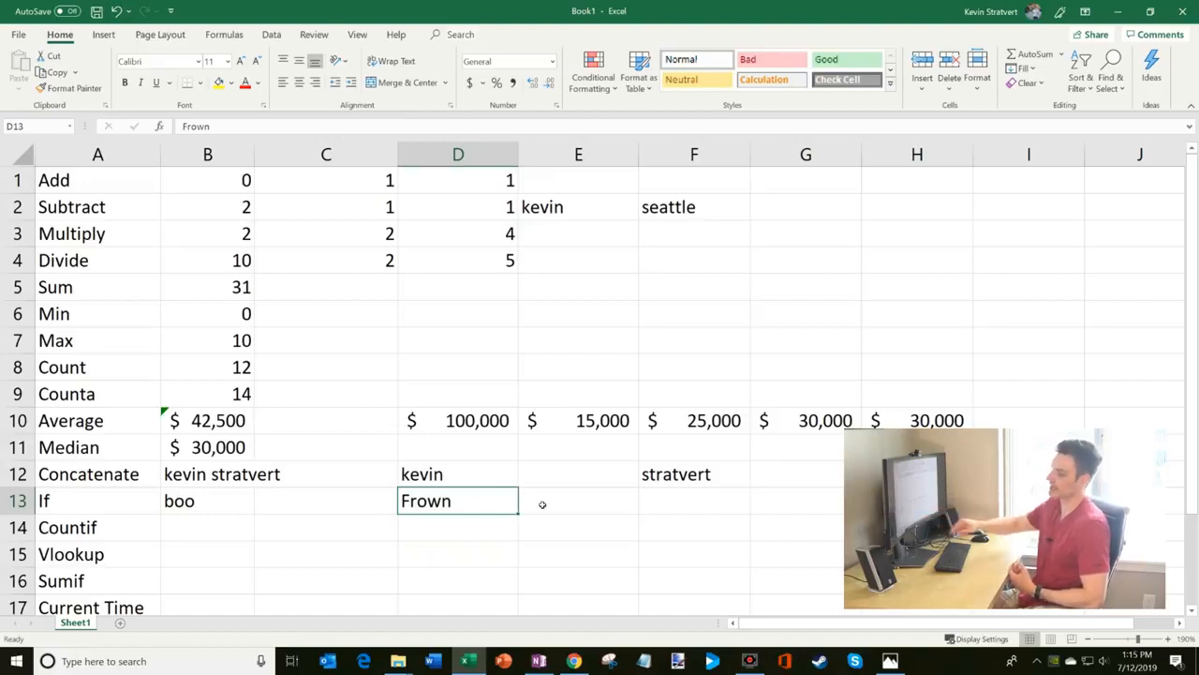
Step: Count the tens in the number block by entering =COUNTIF(B1:D4,10) in cell B14, and check it against the source range
left_click(215, 535)
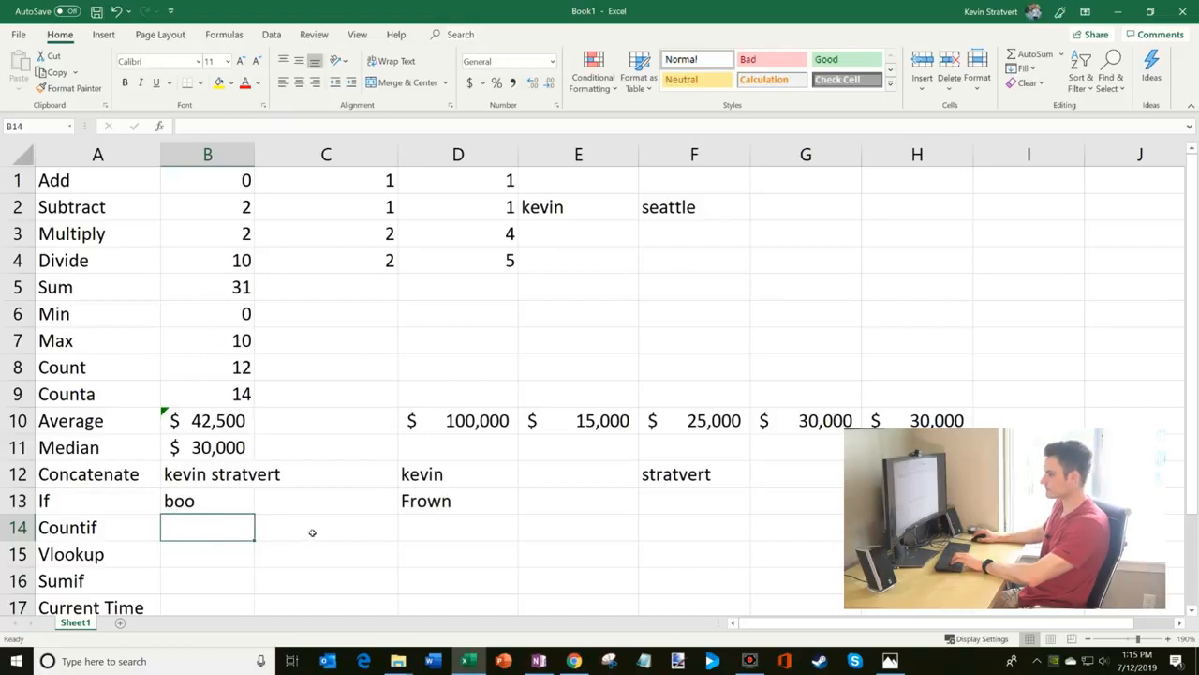
scroll(312, 532, "down", 1)
left_click(456, 447)
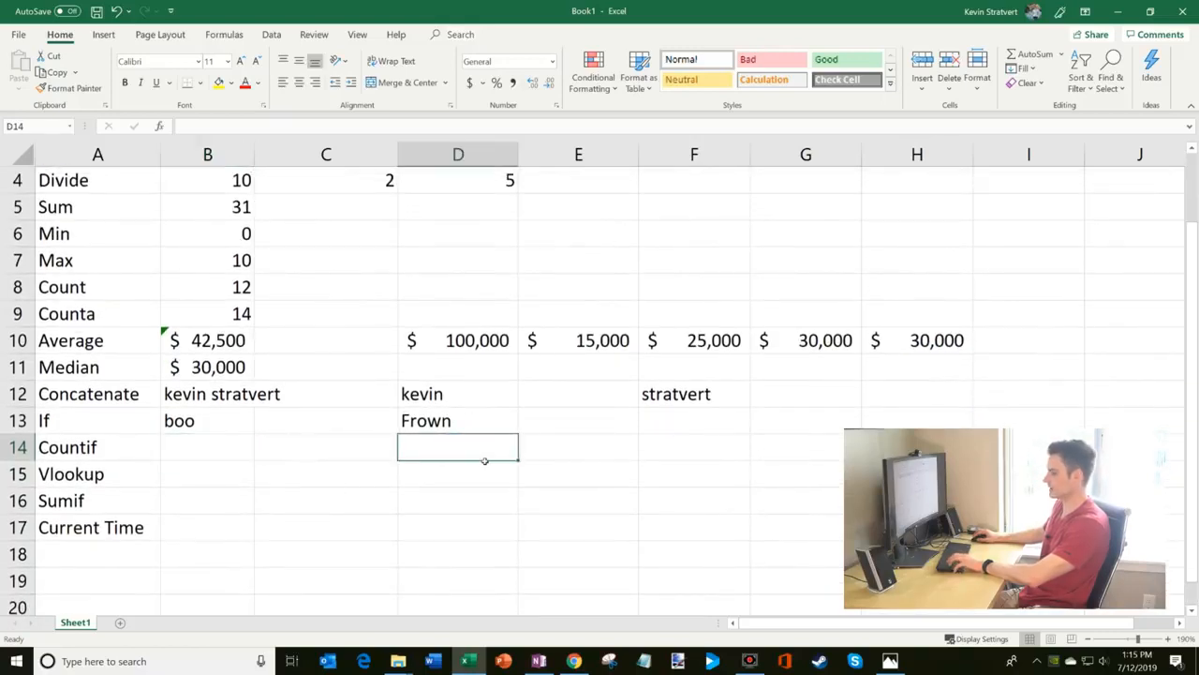
left_click(176, 444)
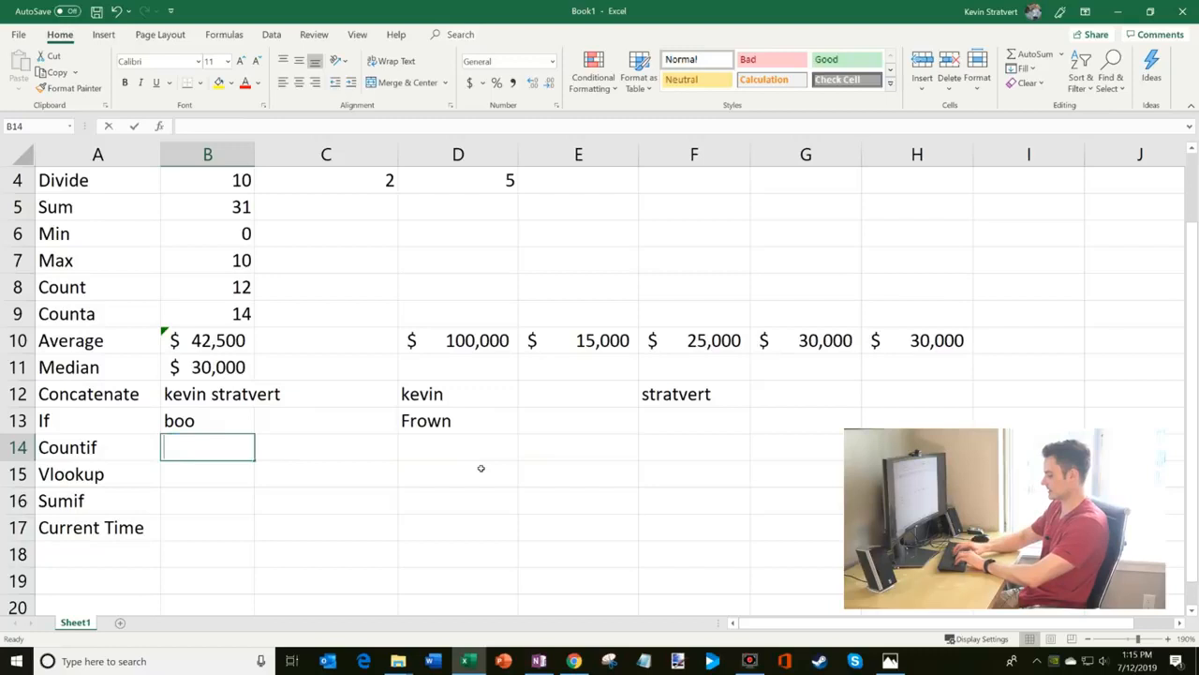
type("=countif(")
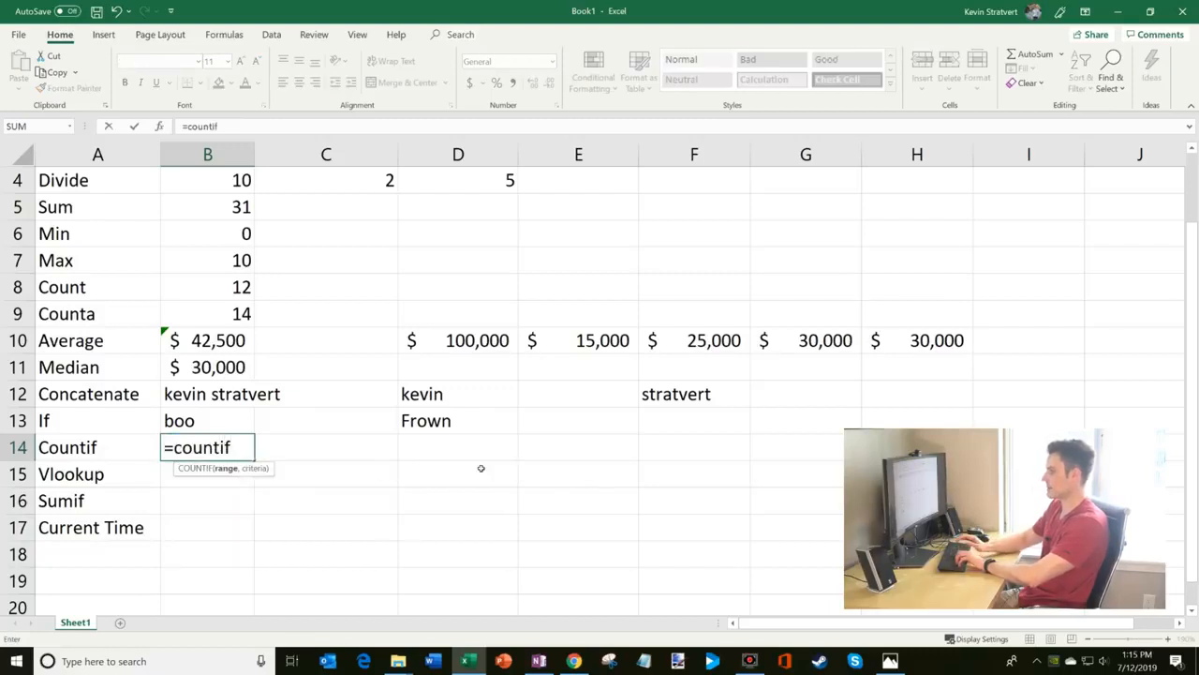
scroll(234, 234, "up", 1)
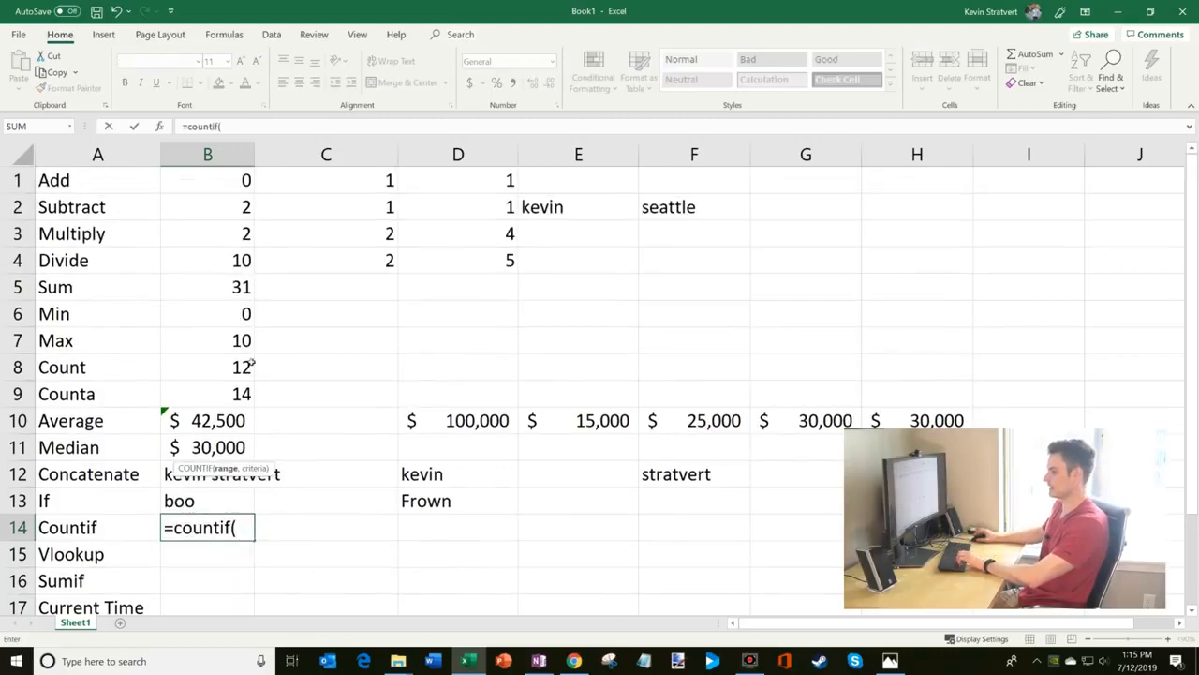
left_click_drag(219, 179, 465, 268)
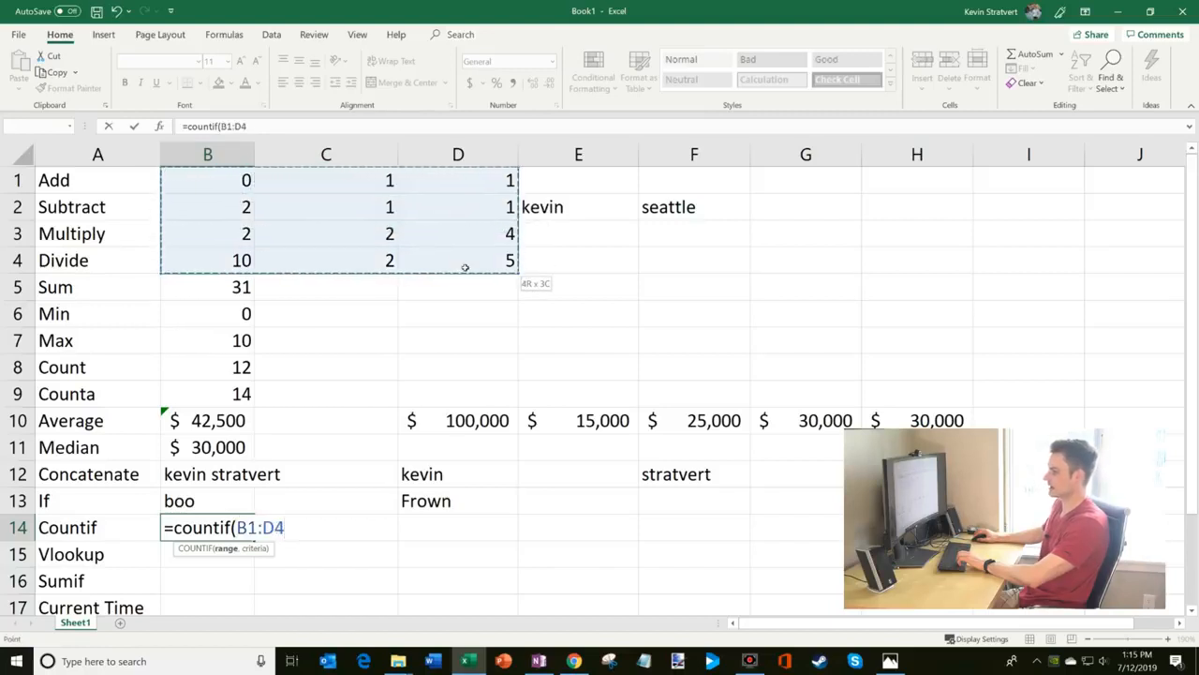
type(",10")
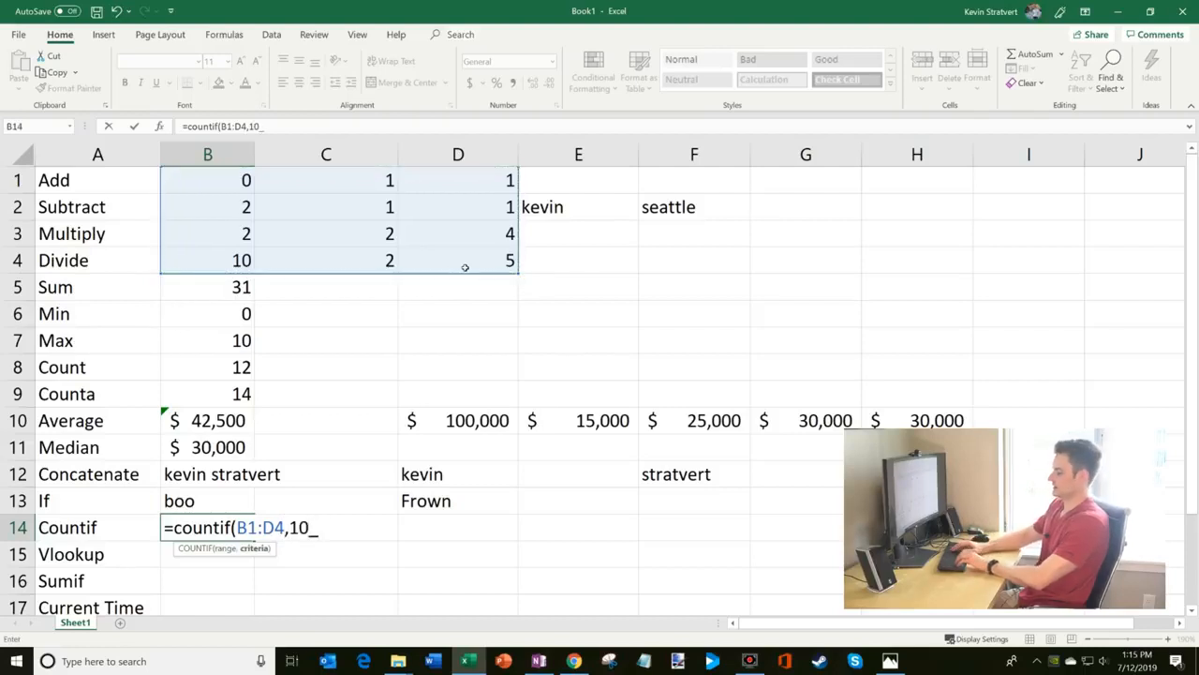
type(")")
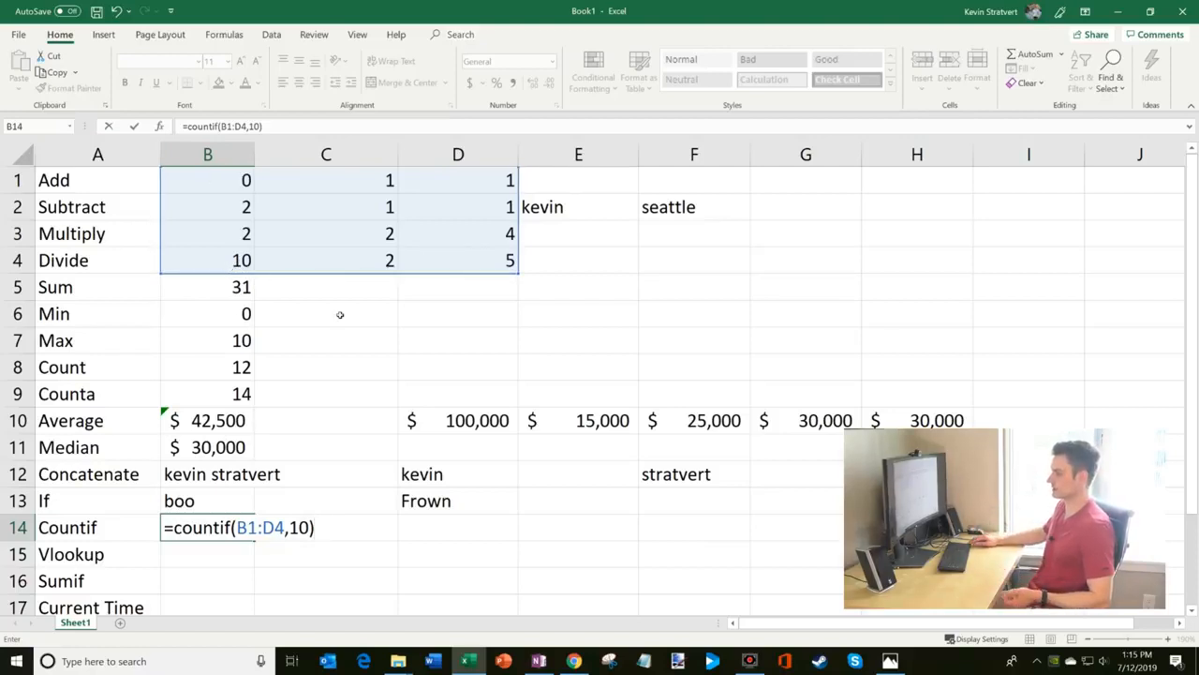
key("Return")
left_click_drag(249, 255, 500, 150)
left_click(227, 526)
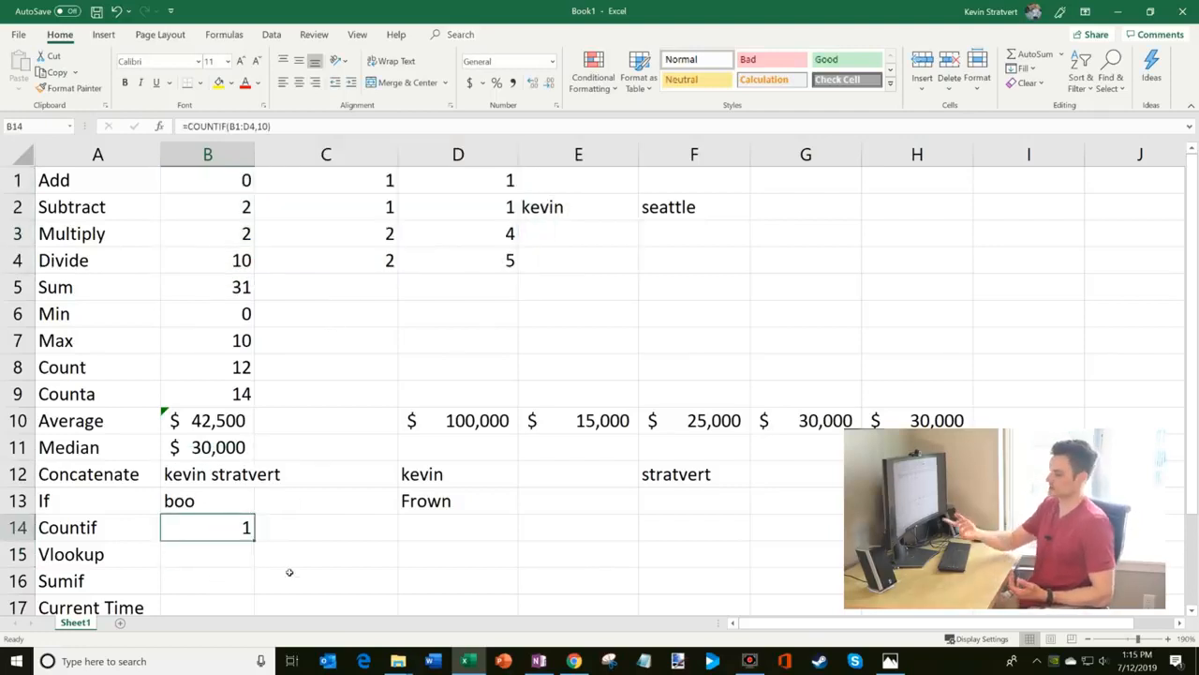
Step: List three first names in cells D15 to D17 beside the Vlookup row as the lookup table's first column
scroll(300, 562, "down", 1)
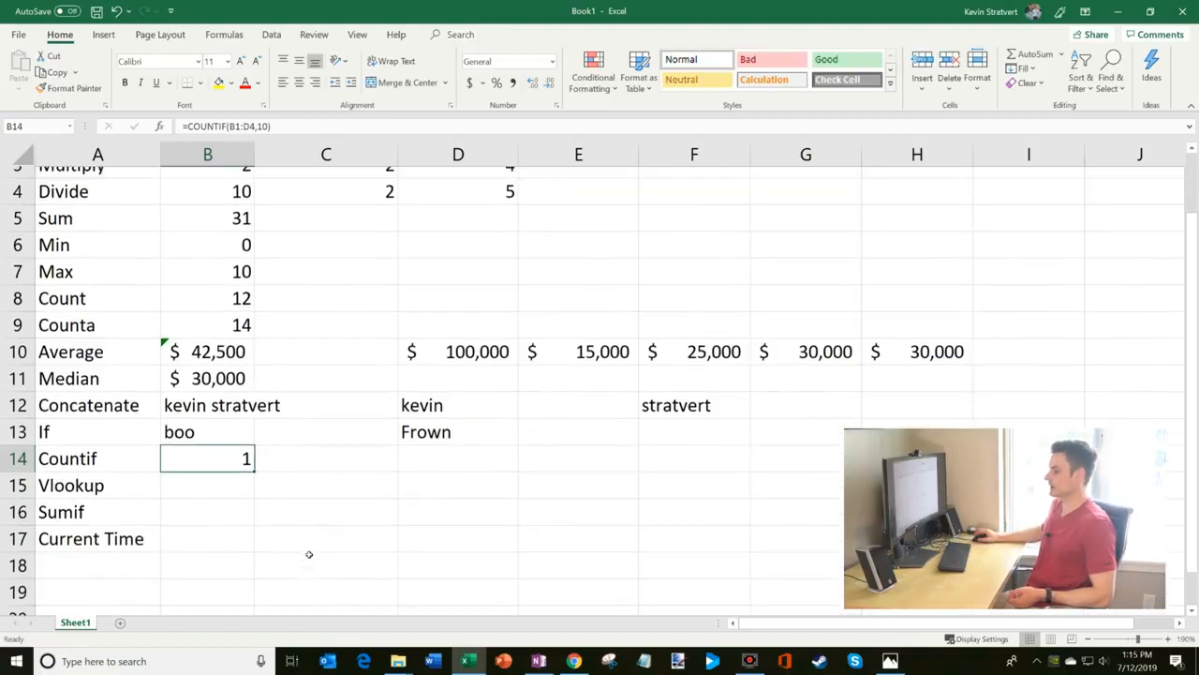
scroll(309, 554, "up", 1)
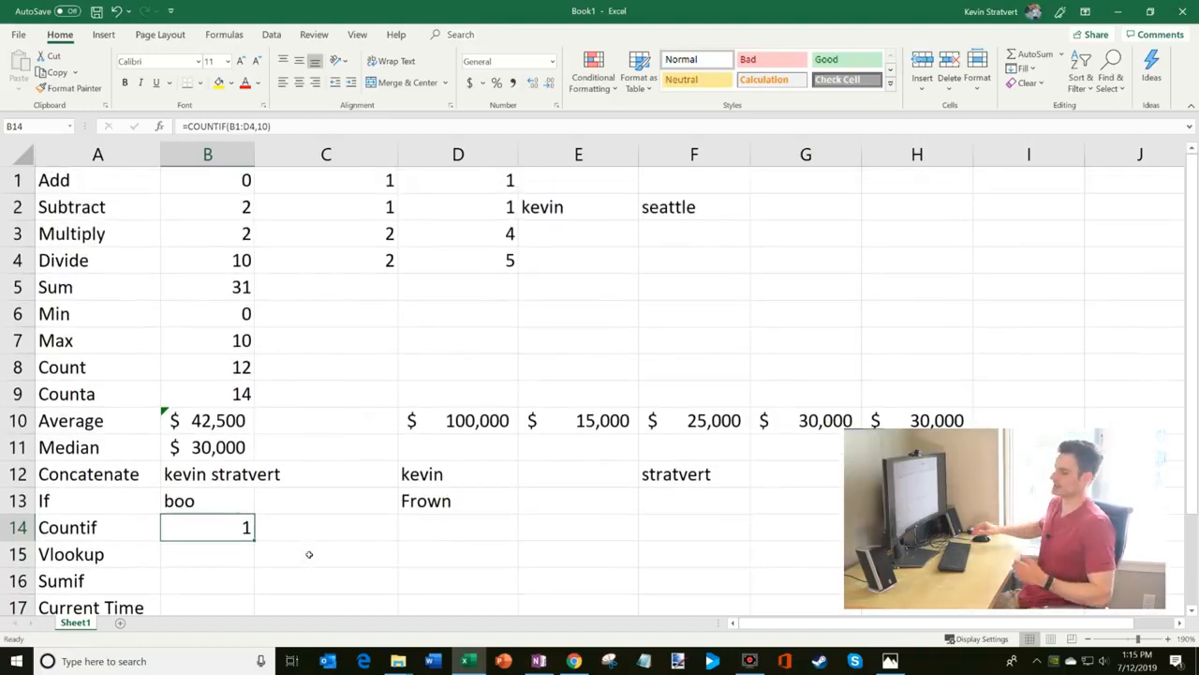
scroll(246, 548, "down", 1)
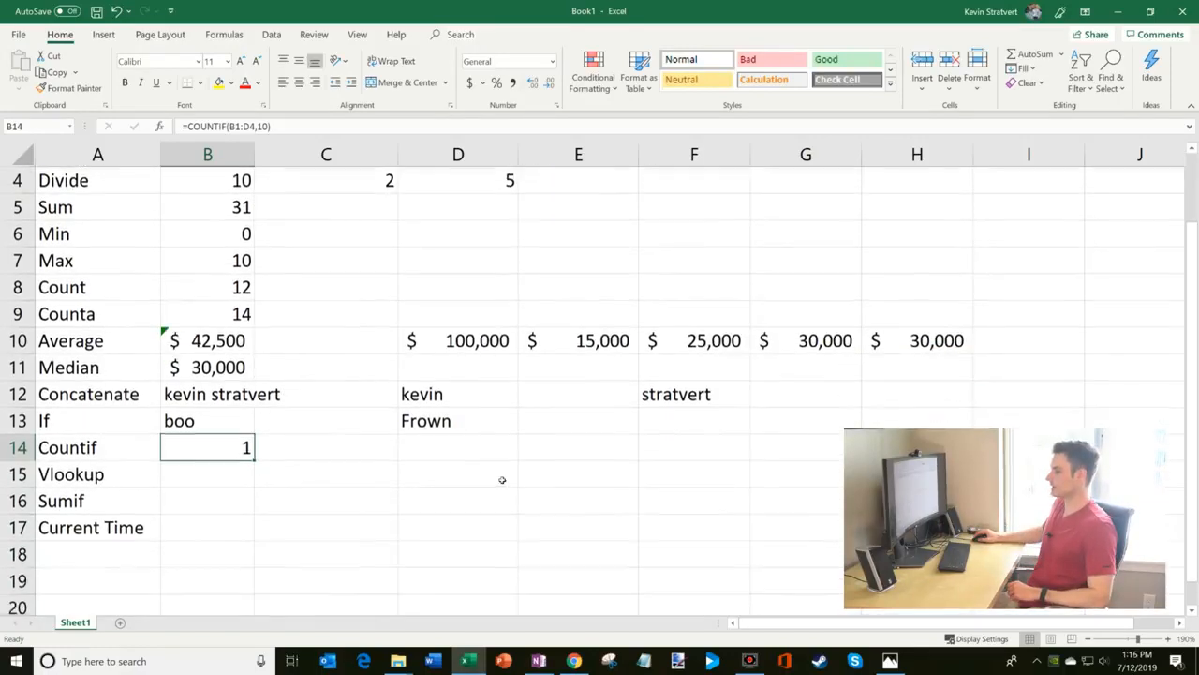
left_click(503, 474)
type("alex")
key("Return")
type("kevin")
key("Return")
type("steve")
Step: Fill the colours blue, red and yellow into cells E15 to E17 next to the names
left_click(627, 500)
key("Up")
type("blue")
key("Return")
type("red")
key("Return")
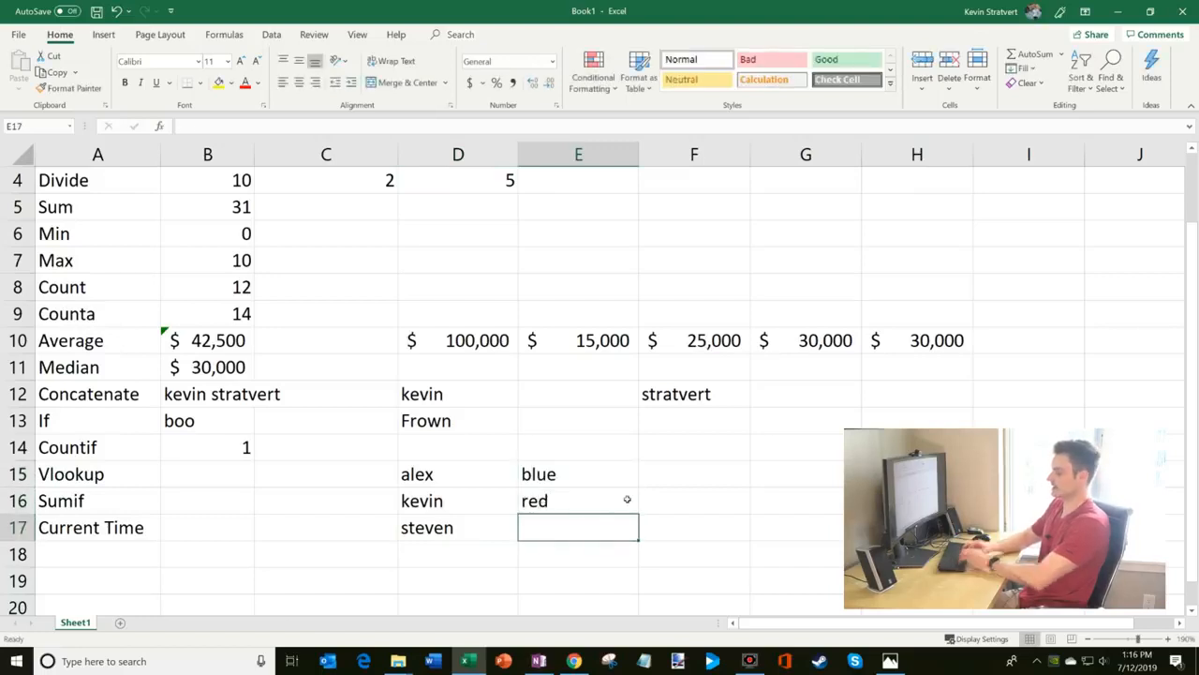
type("yellow")
key("Return")
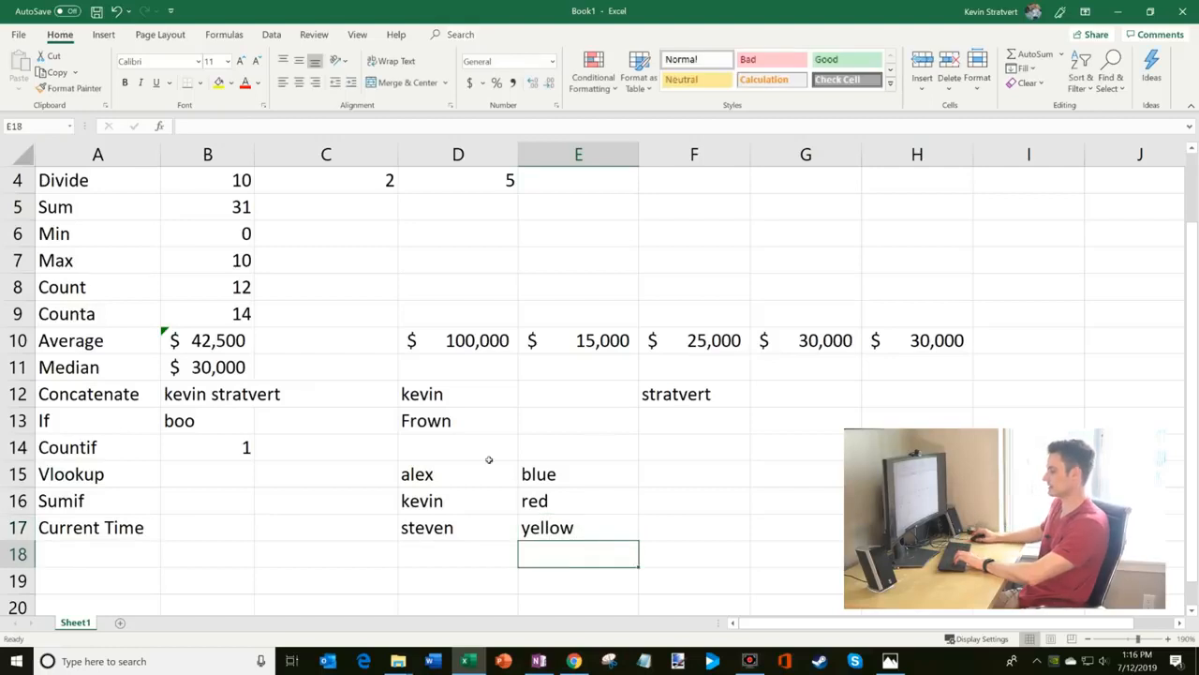
Step: Look up the colour for the name in D16 by entering =VLOOKUP(D16,D15:E17,2,FALSE) in cell B15, and check the source table
left_click(695, 502)
left_click(230, 474)
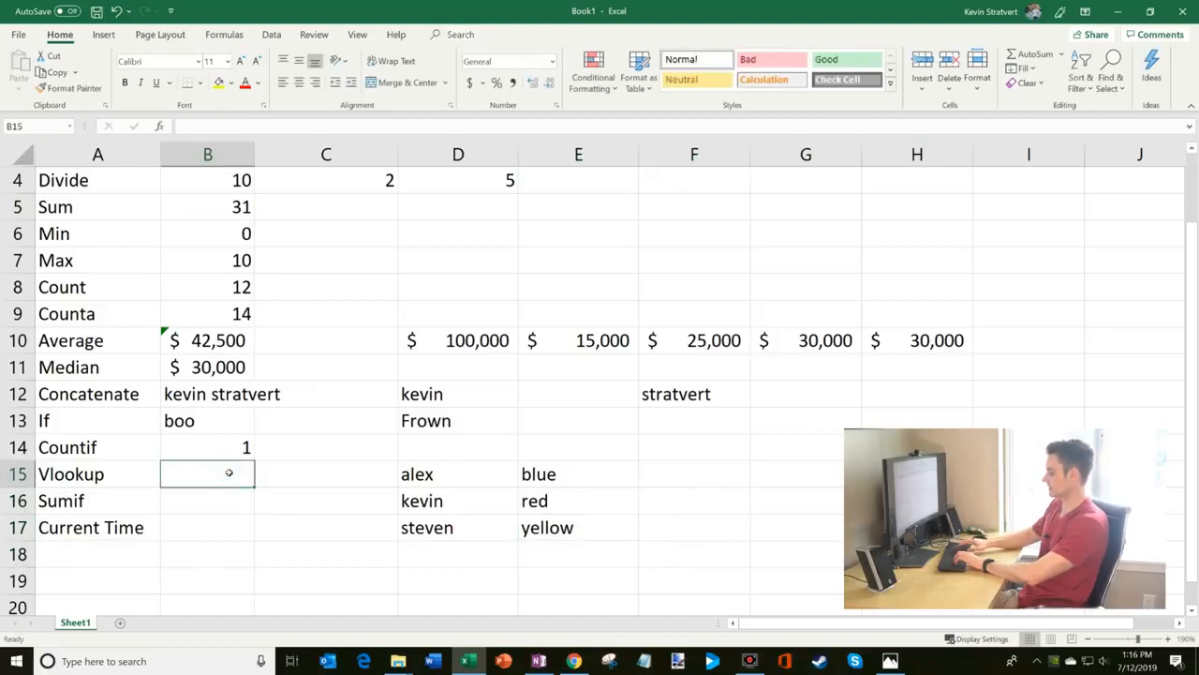
type("=")
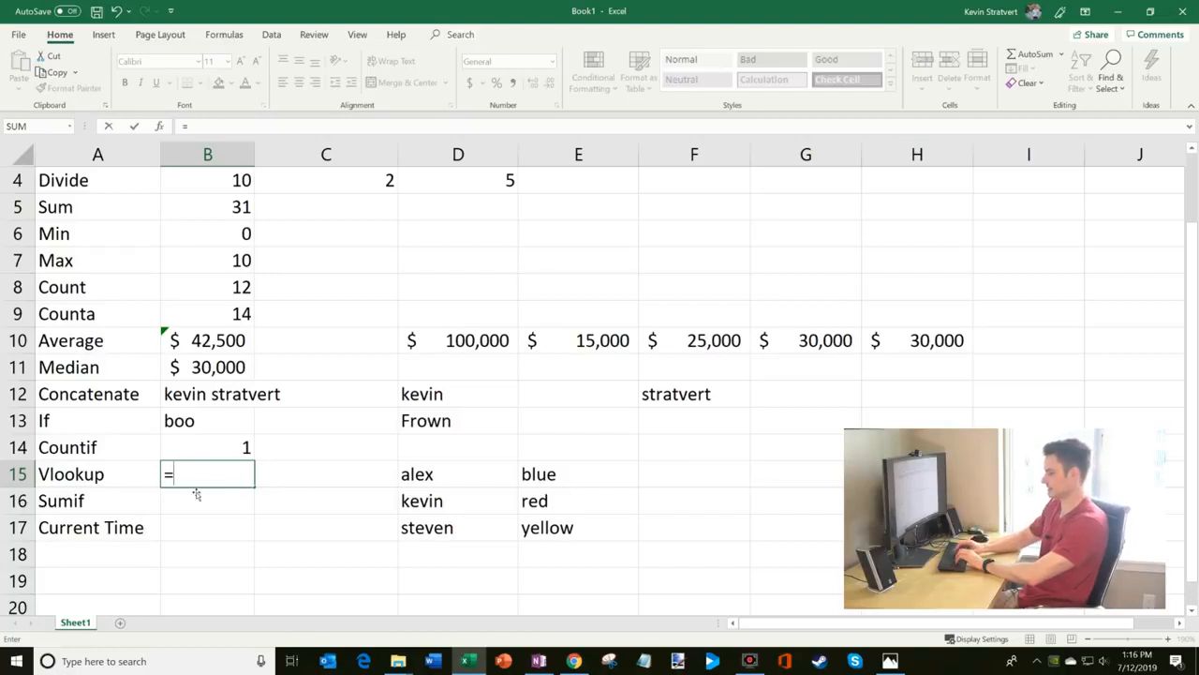
type("vlookup(")
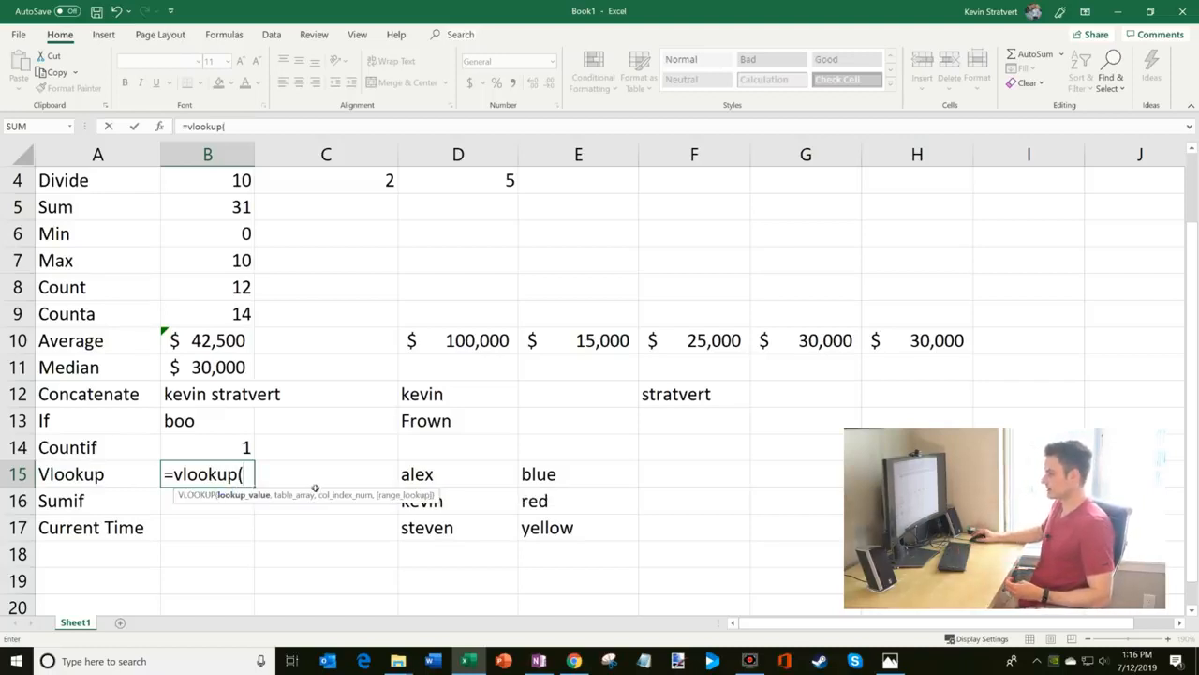
left_click(471, 504)
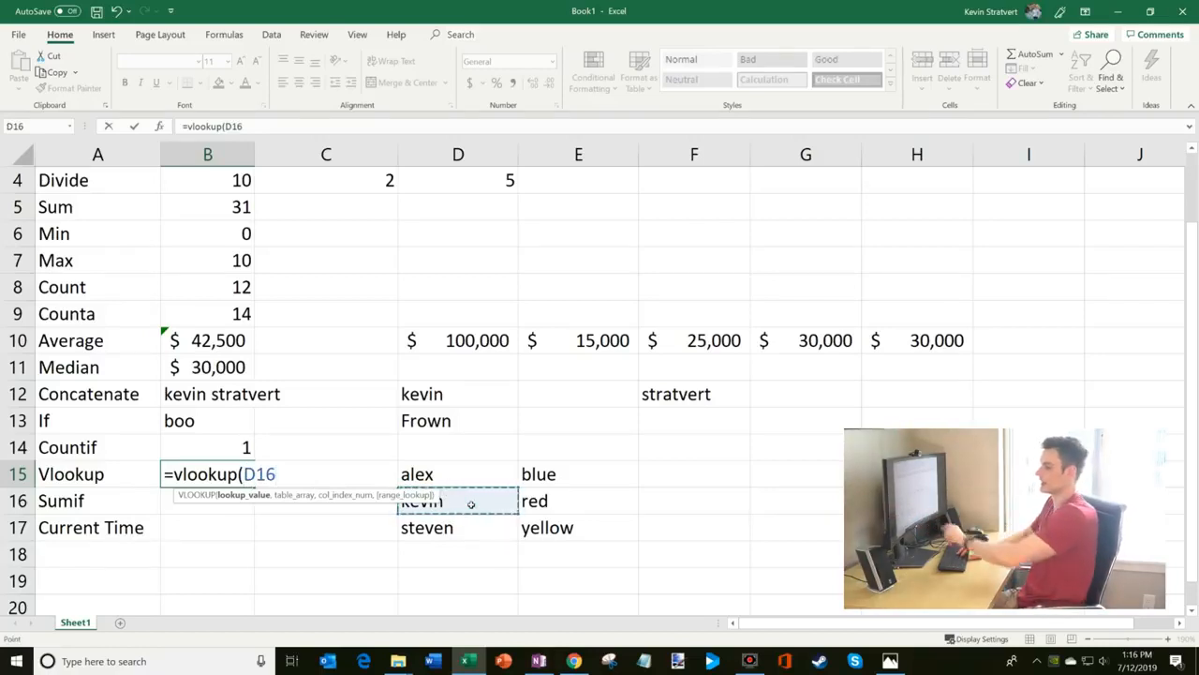
type(",")
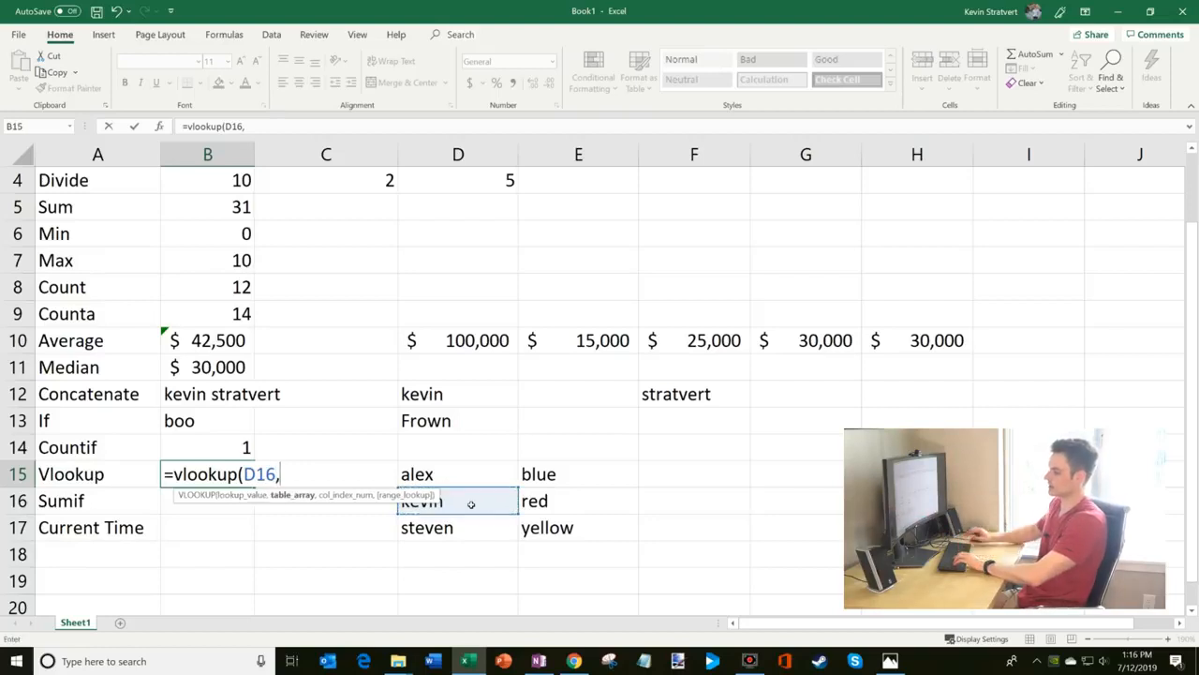
left_click_drag(486, 480, 584, 528)
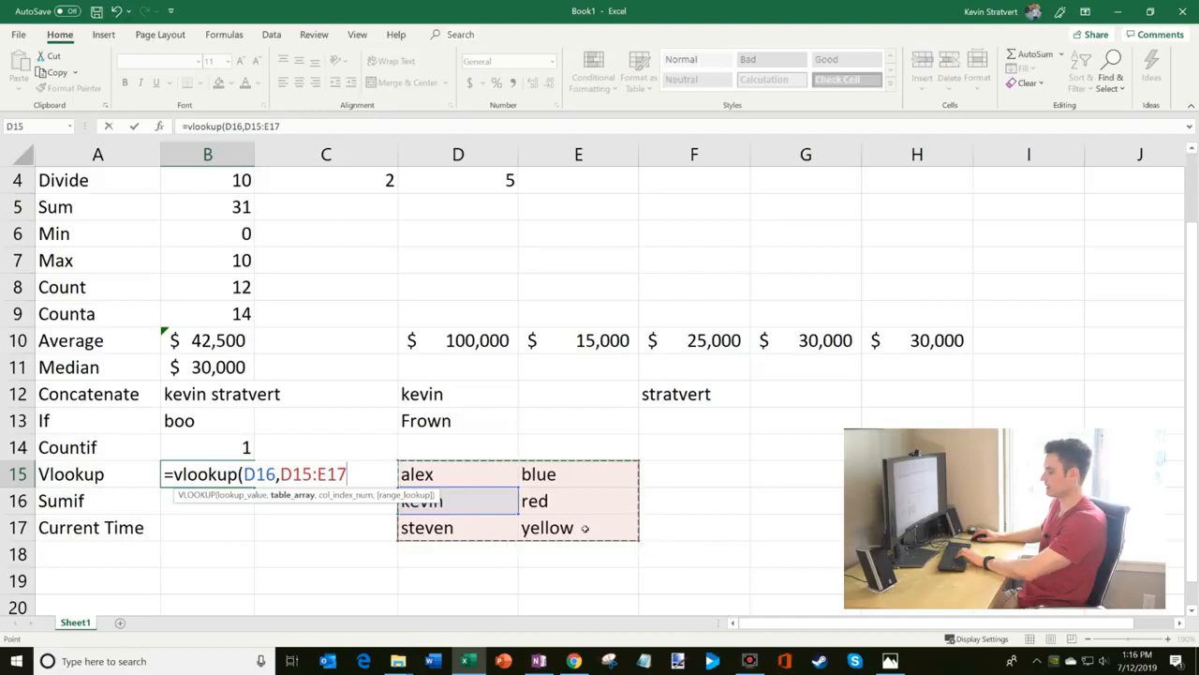
type(",")
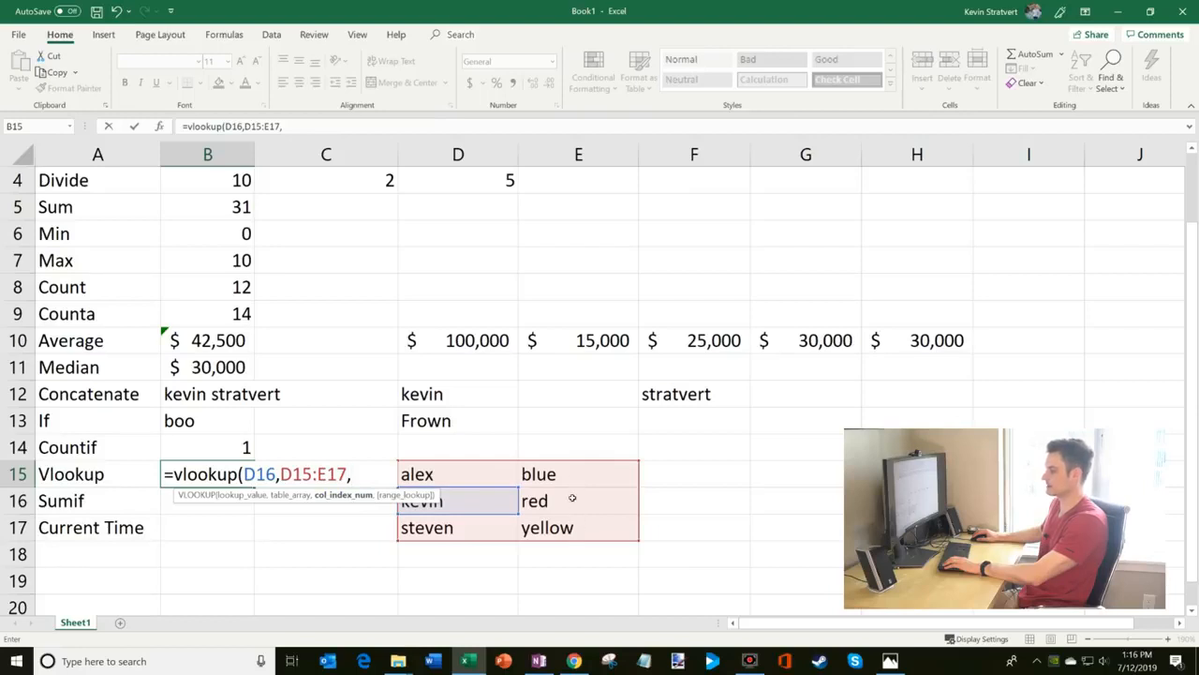
type("2")
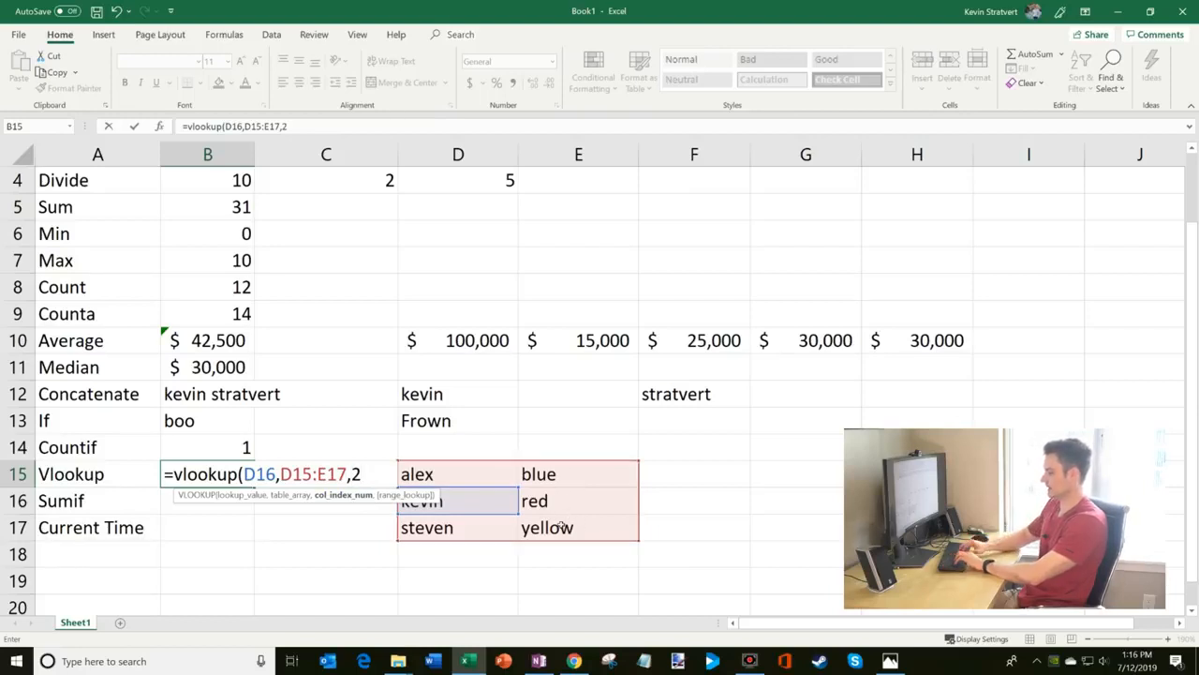
type(",")
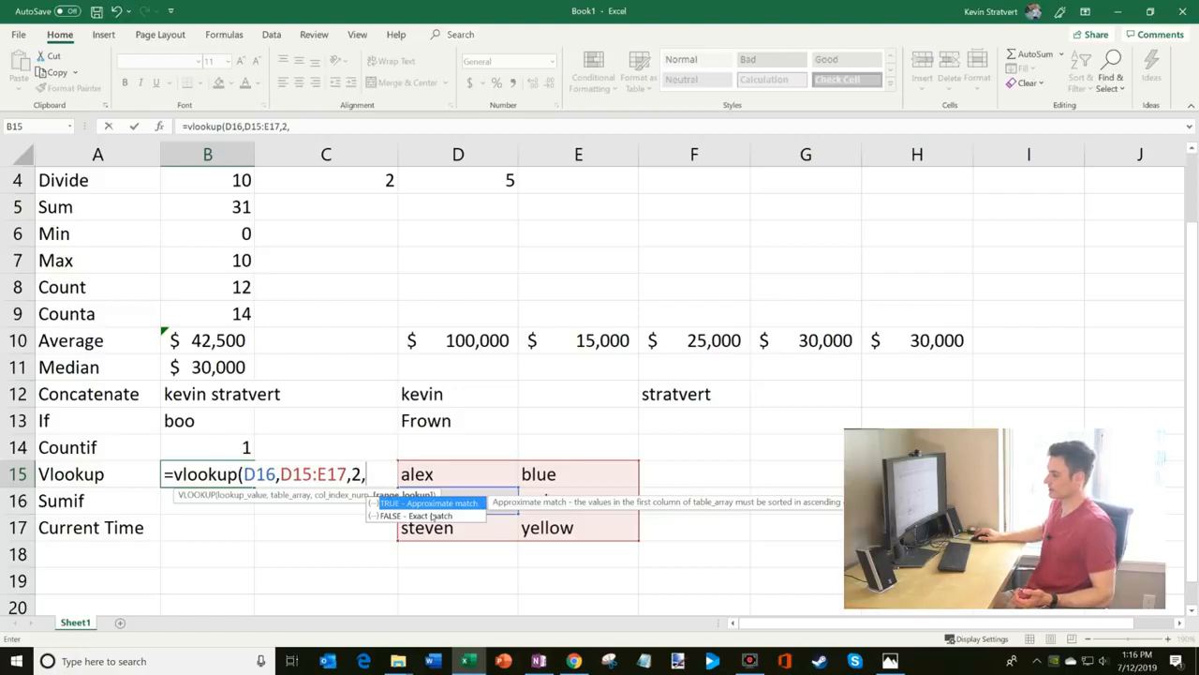
left_click(433, 516)
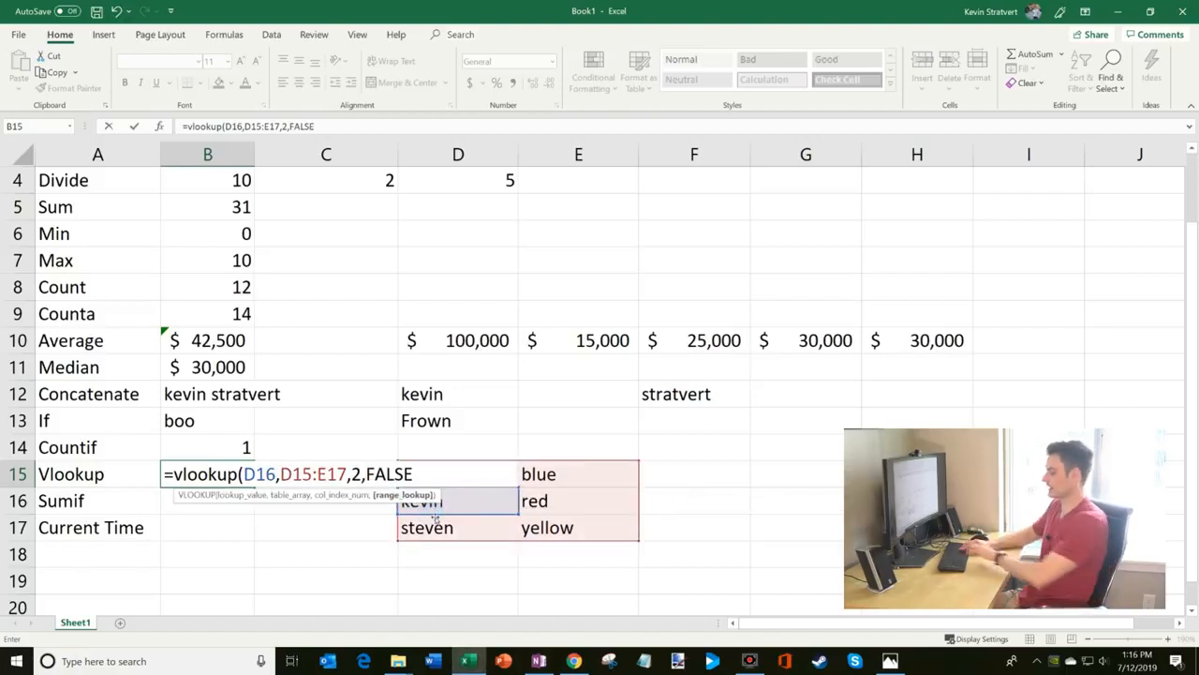
key("Return")
key("Up")
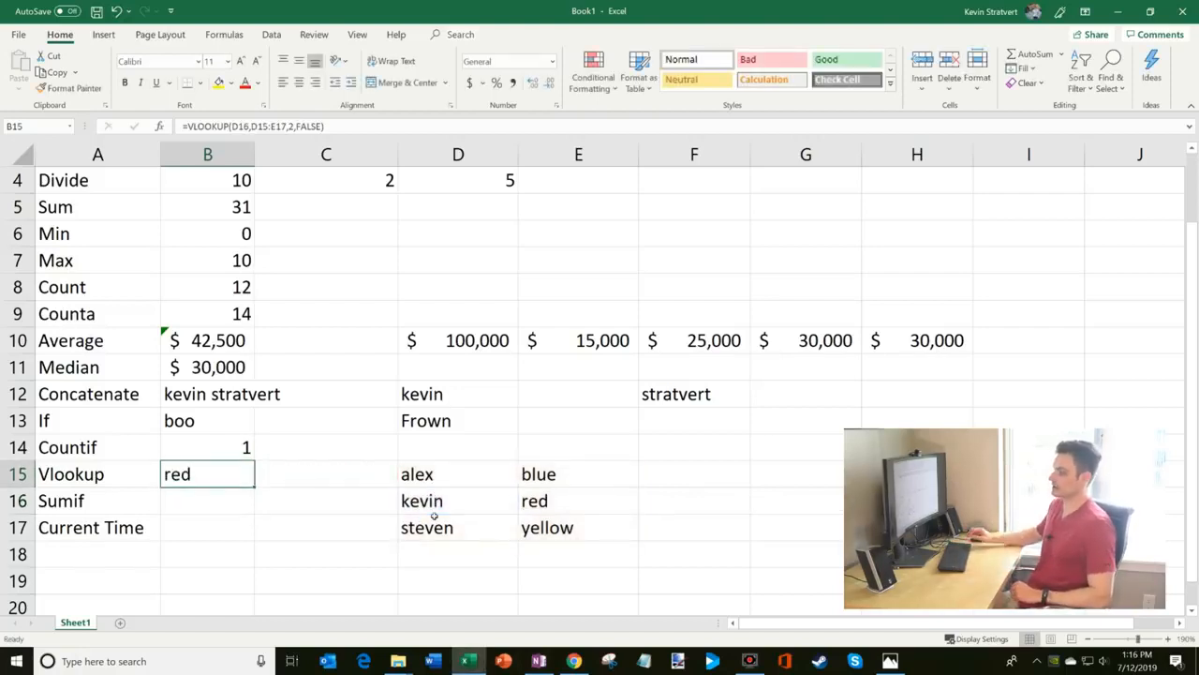
left_click_drag(448, 501, 438, 531)
left_click(578, 499)
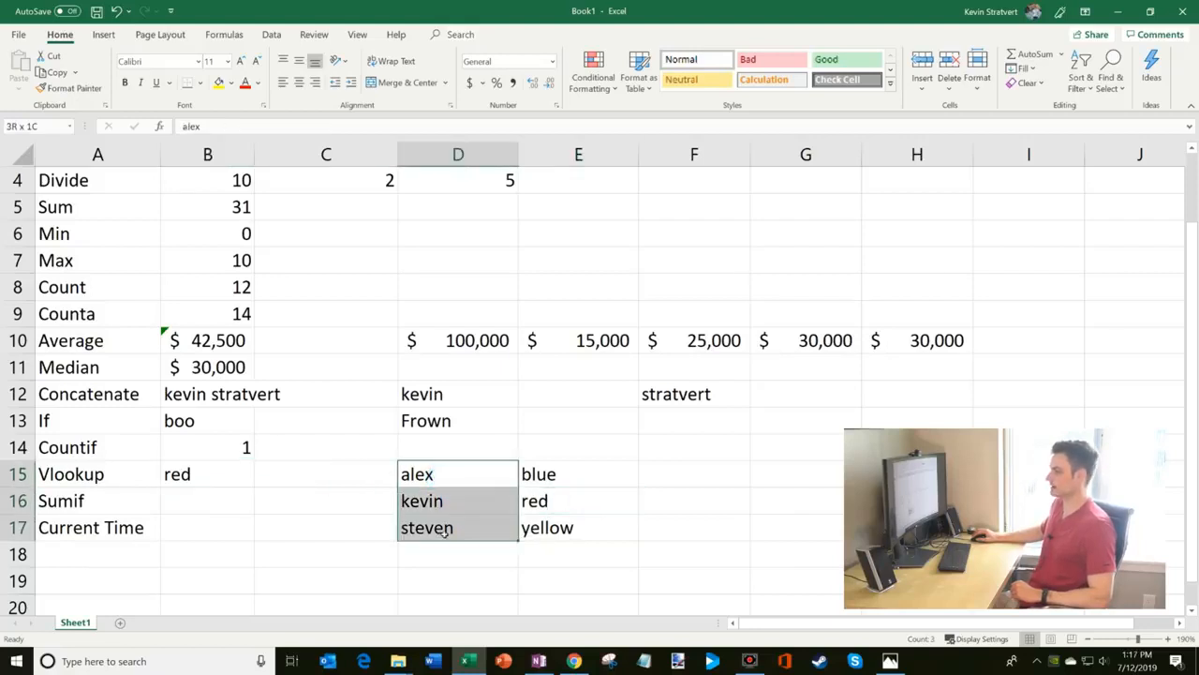
left_click_drag(564, 480, 566, 539)
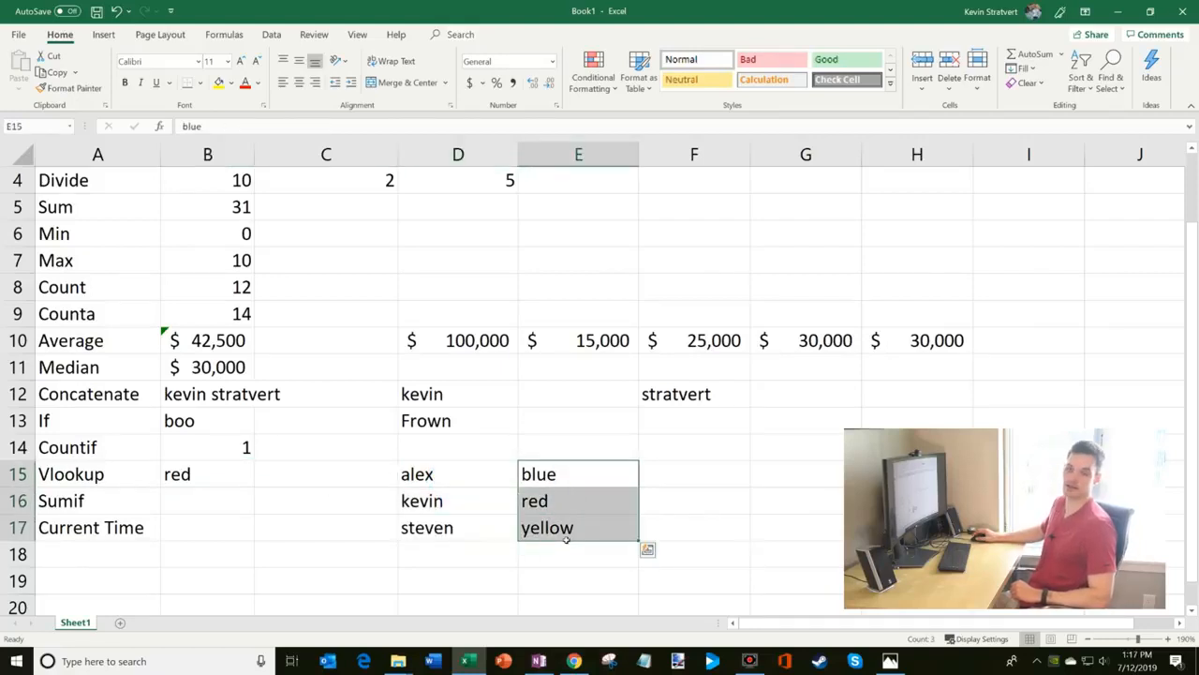
Step: Replace the lookup table with three first names across cells D16 to F16, using the same name in E16 and F16
left_click(201, 501)
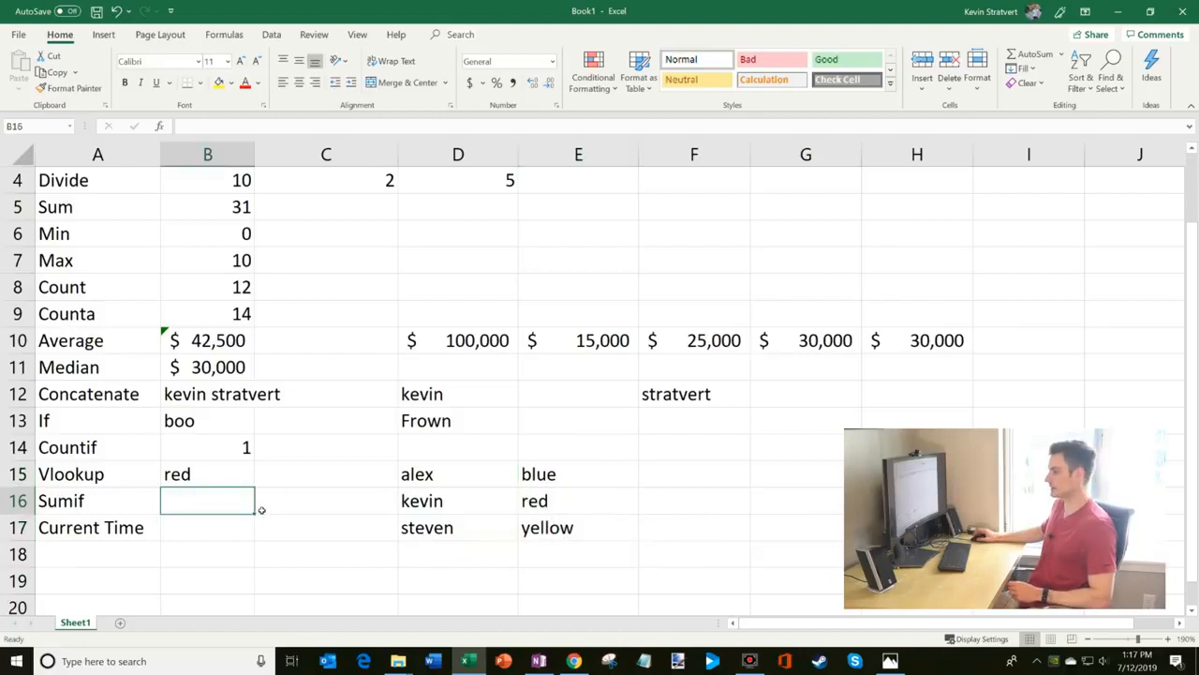
scroll(260, 508, "up", 1)
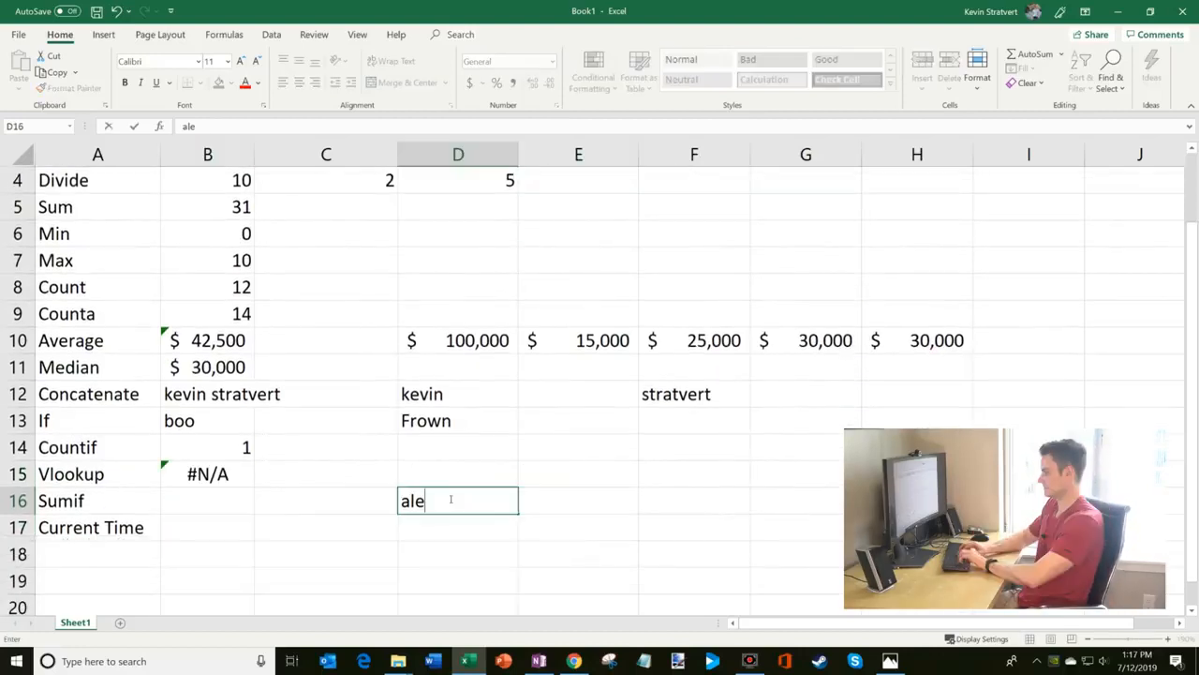
type("x")
key("Tab")
type("ke")
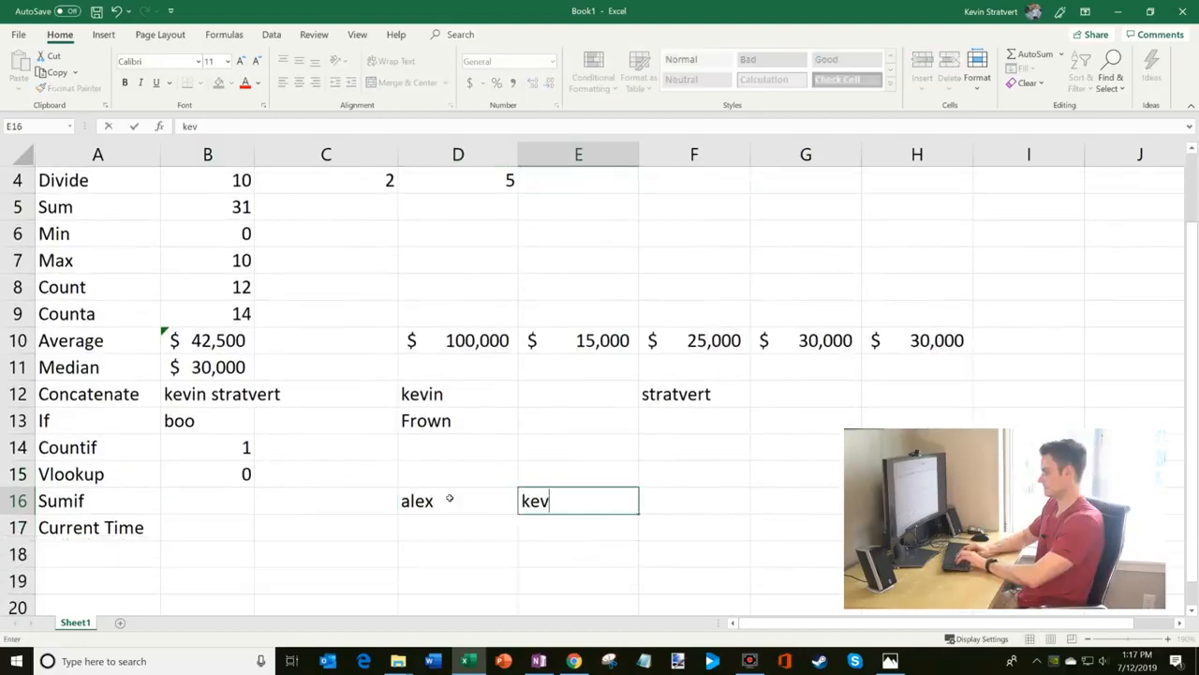
type("vin")
key("Tab")
type("kevin")
key("Return")
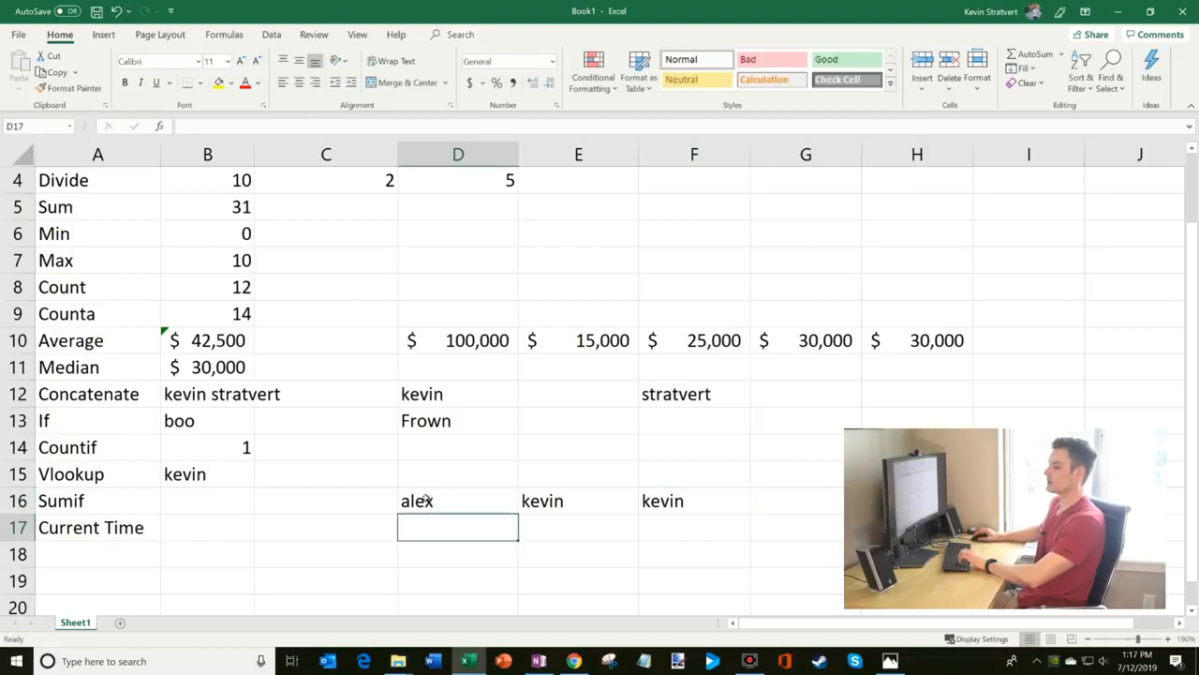
Step: Fill the values 5, 10 and 5 into cells D17 to F17 beneath the names
left_click(229, 502)
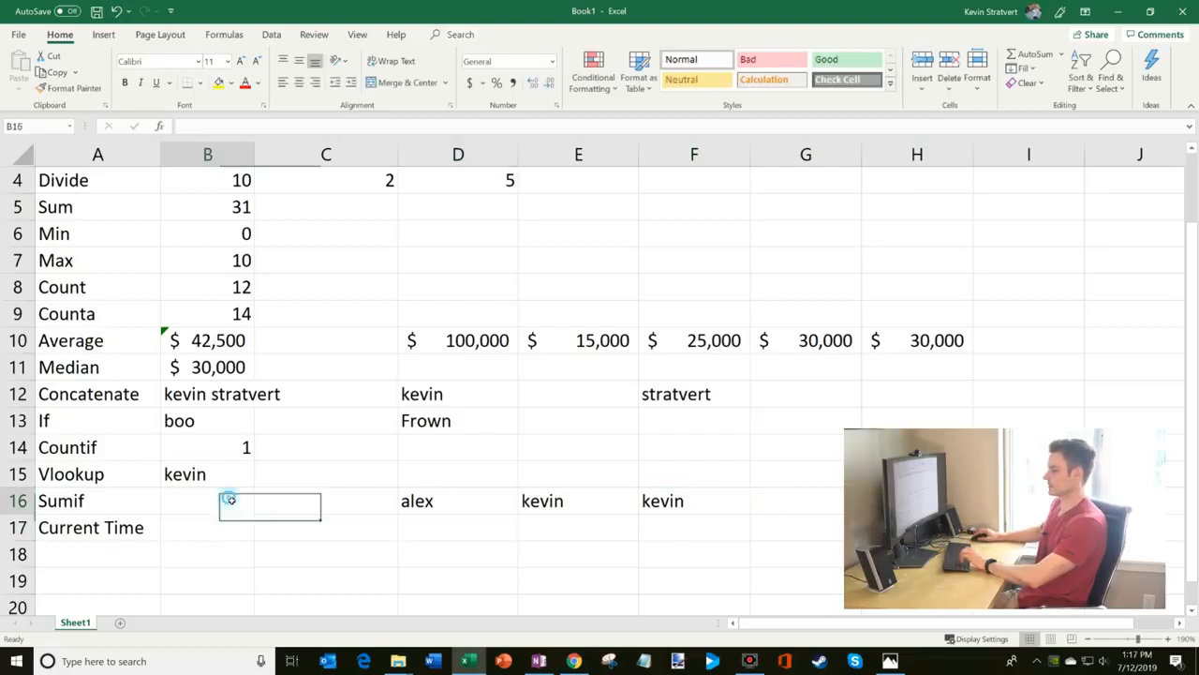
left_click(451, 539)
type("5")
key("Tab")
type("10")
key("Tab")
type("5")
key("Left")
key("Left")
key("Right")
key("Right")
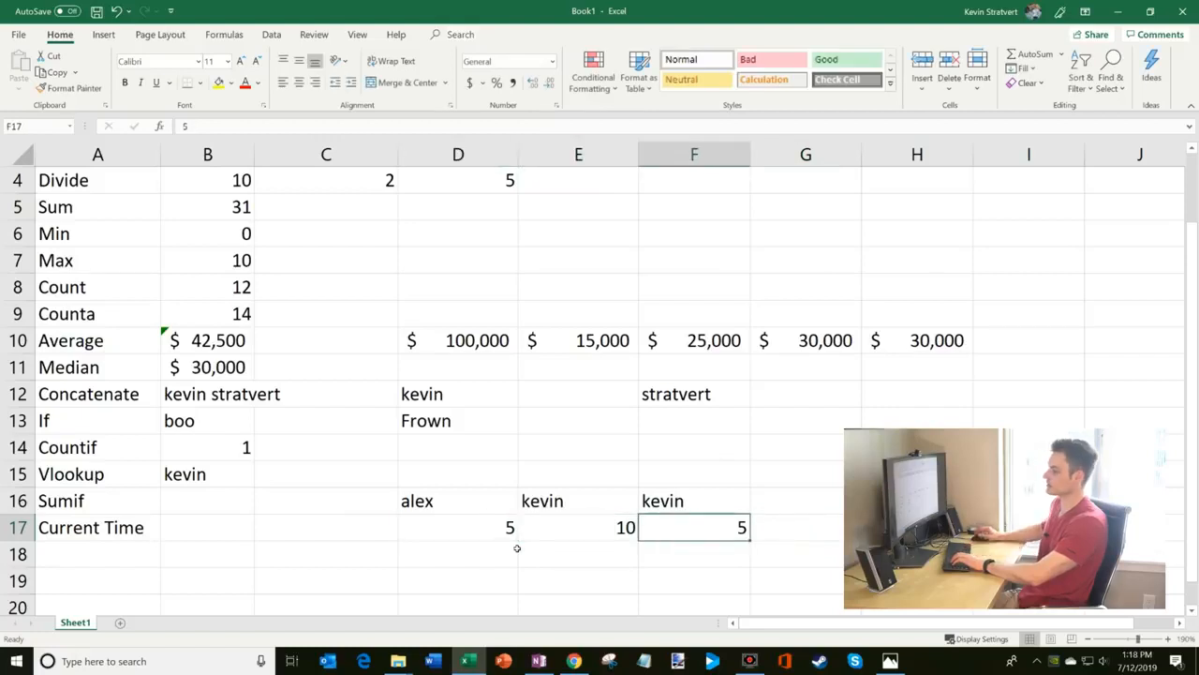
Step: Sum the values for the repeated name by entering =SUMIF(D16:F17,E16,D17:F17) in cell B16, and check the matching cells
left_click_drag(625, 530, 688, 502)
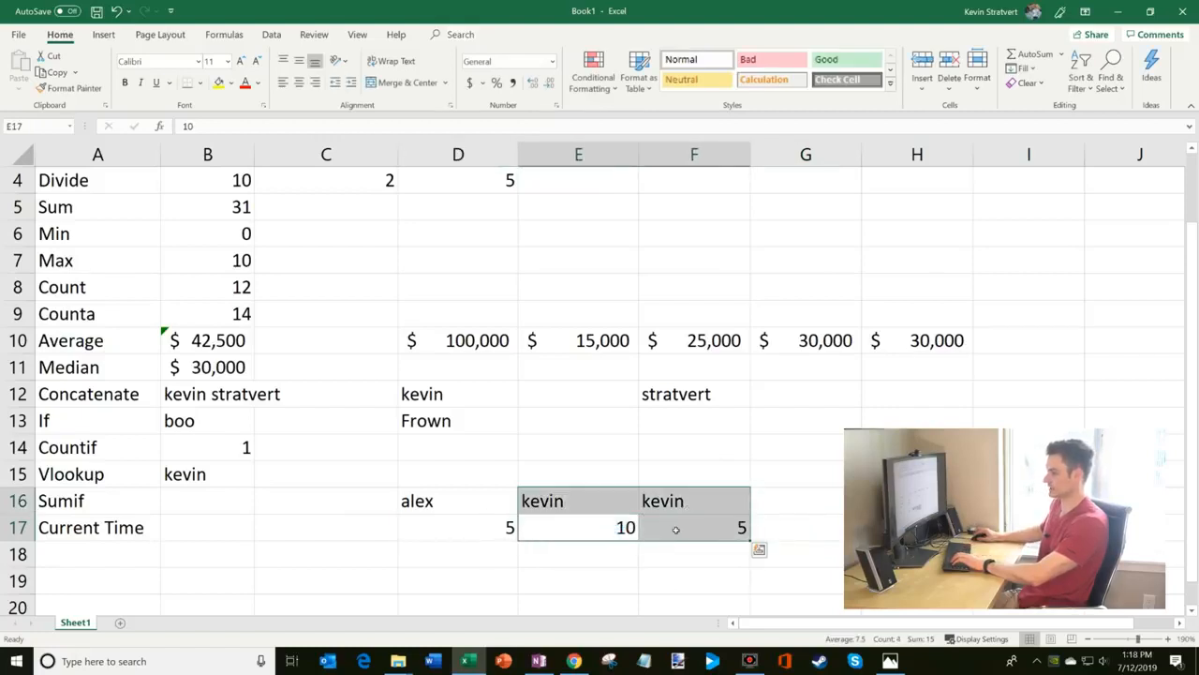
left_click(677, 527)
left_click(200, 503)
type("=sumif(")
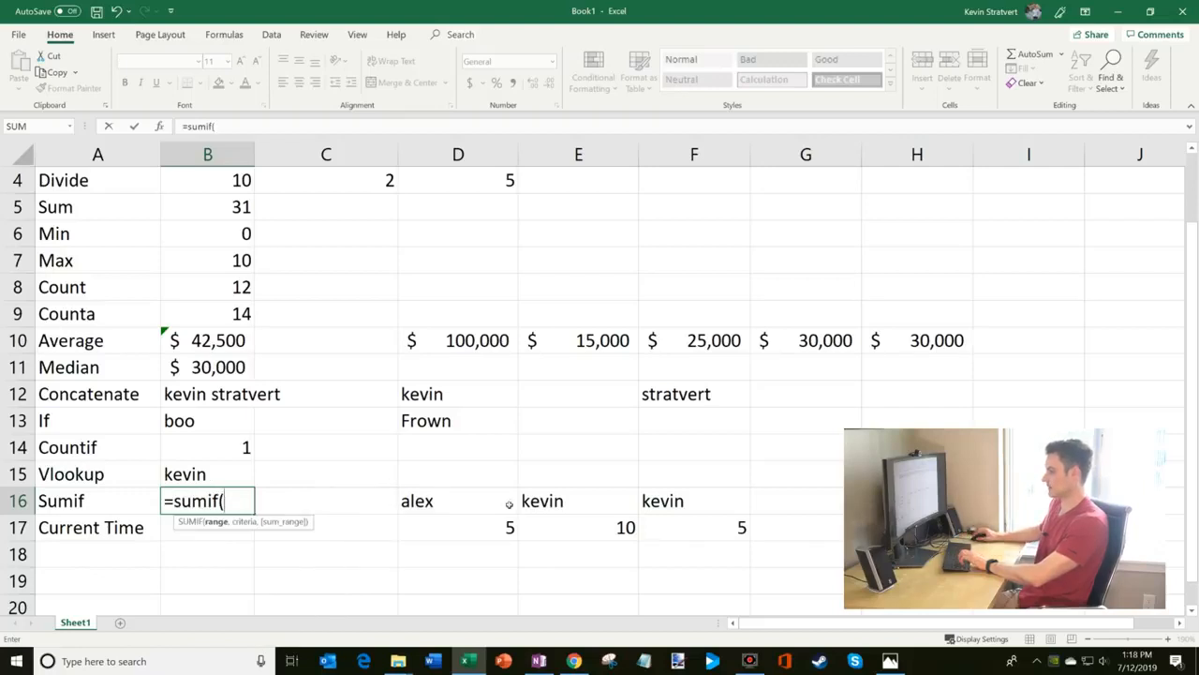
left_click_drag(509, 504, 709, 535)
type(",")
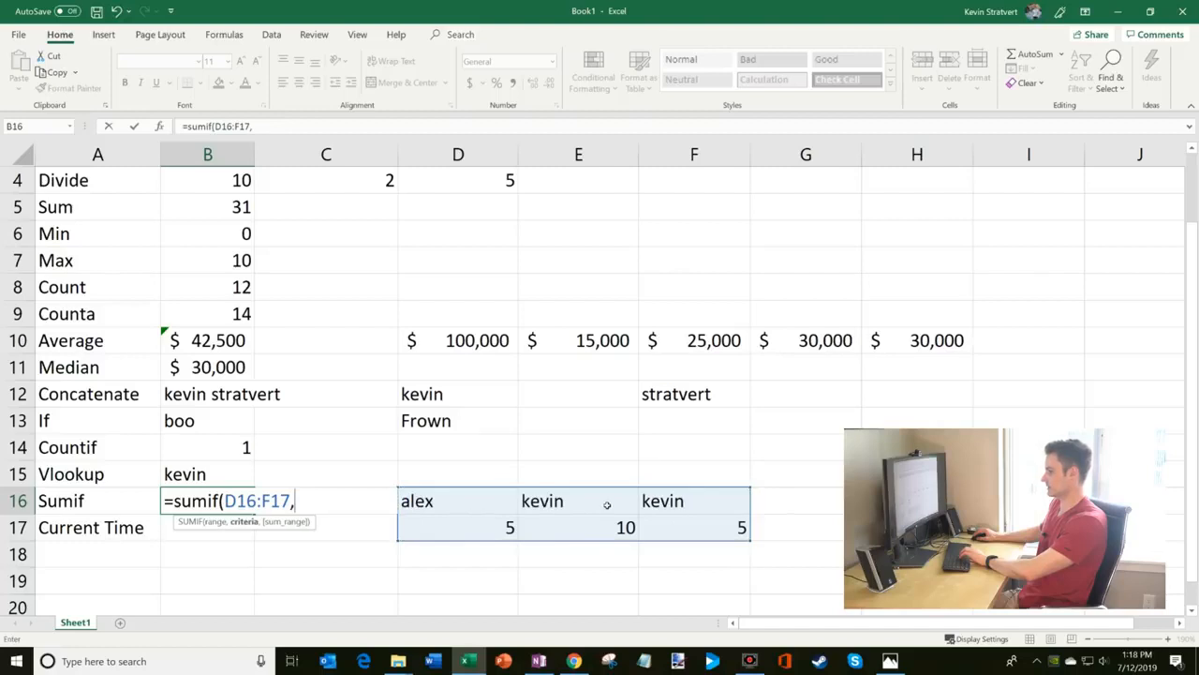
left_click(597, 503)
type(",")
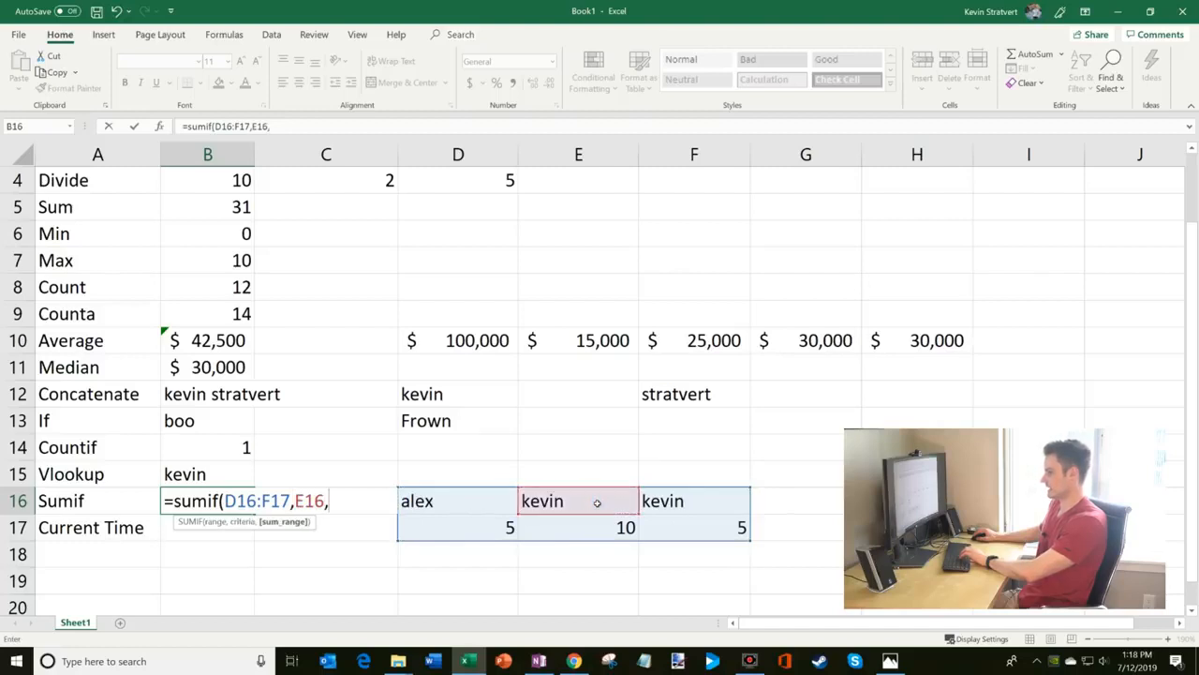
left_click_drag(511, 530, 705, 527)
key("Return")
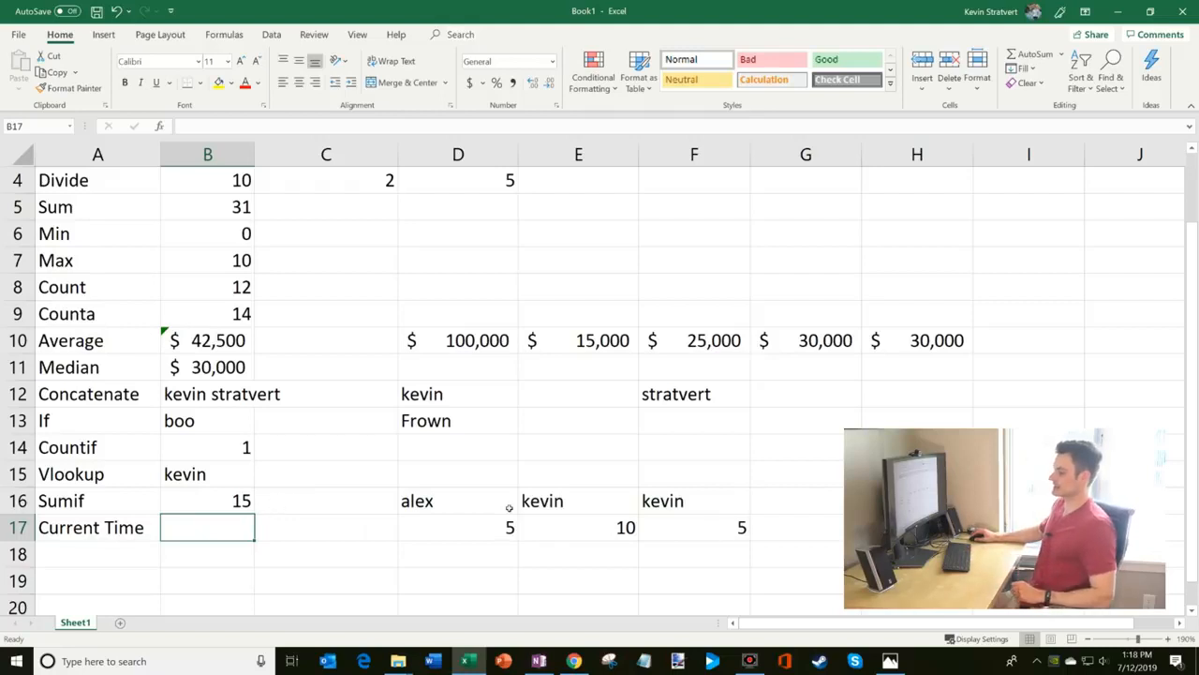
left_click_drag(560, 503, 712, 529)
left_click(599, 528)
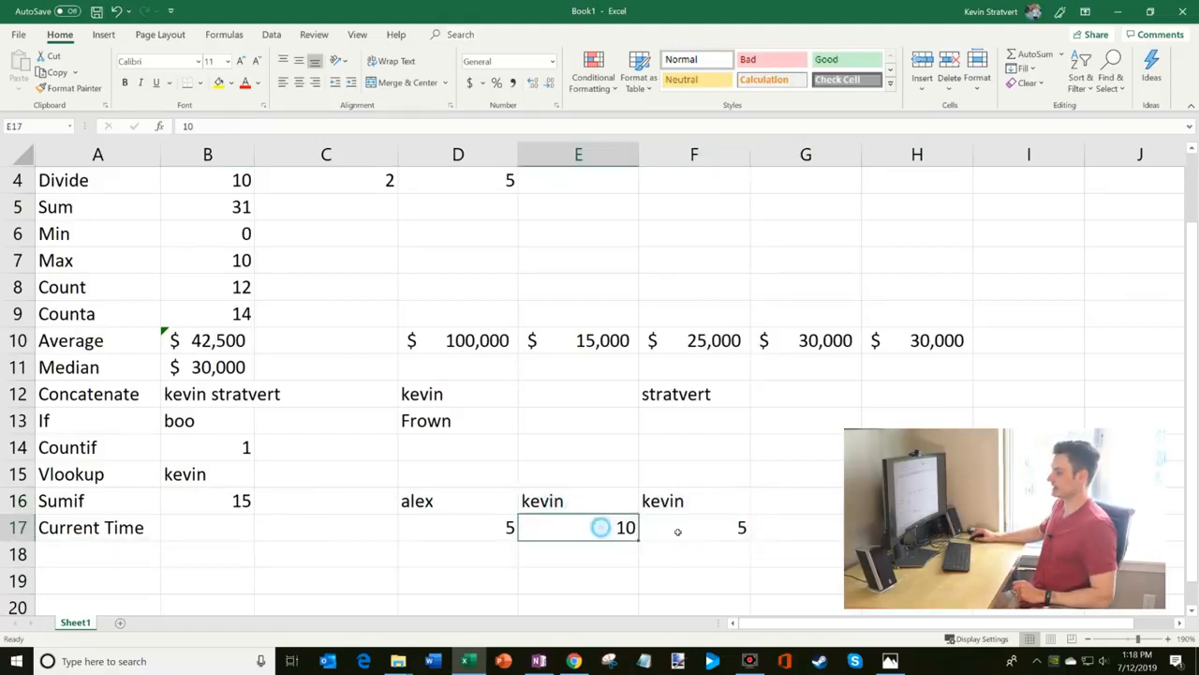
left_click(681, 528)
Step: Clear the arguments of the SUMIF formula in B16 and re-enter D16:F17 as range, E16 as criteria and D17:F17 as sum range
left_click(233, 503)
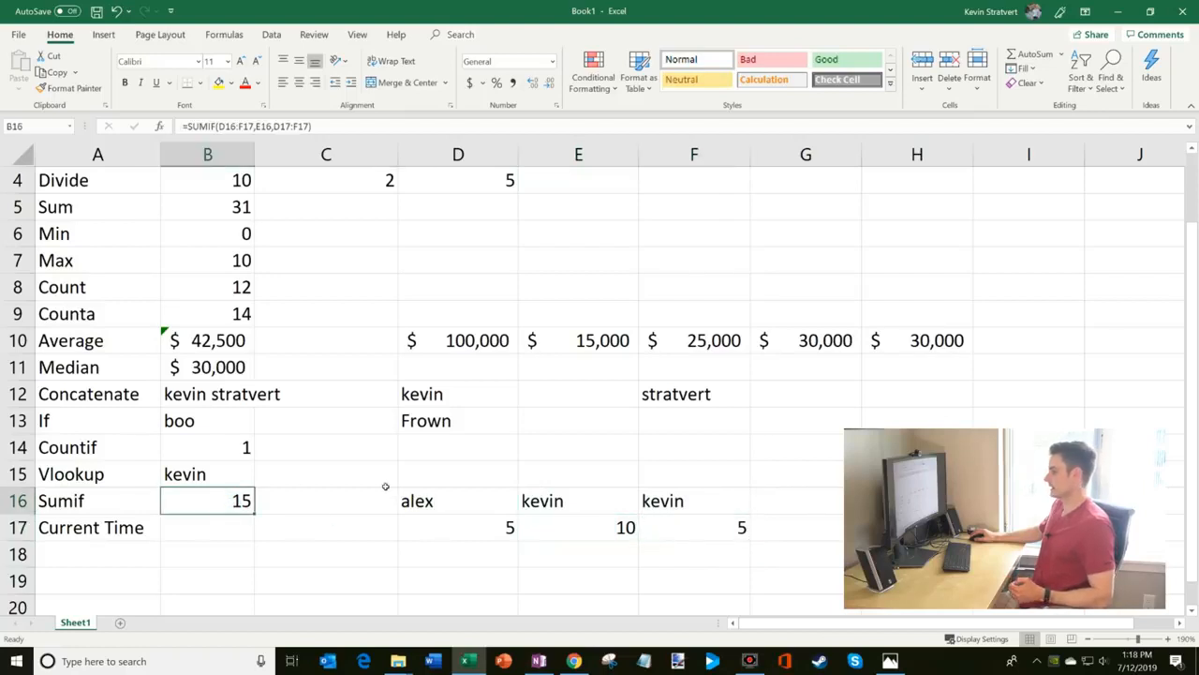
left_click(346, 132)
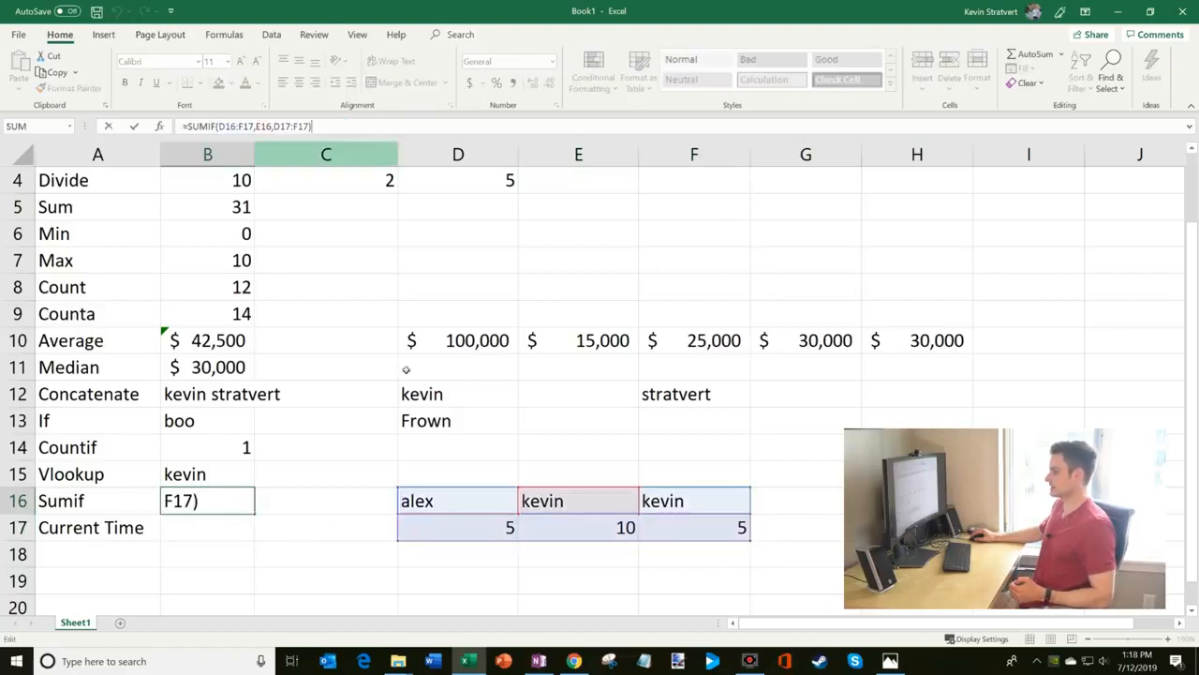
left_click_drag(348, 126, 228, 131)
key("BackSpace")
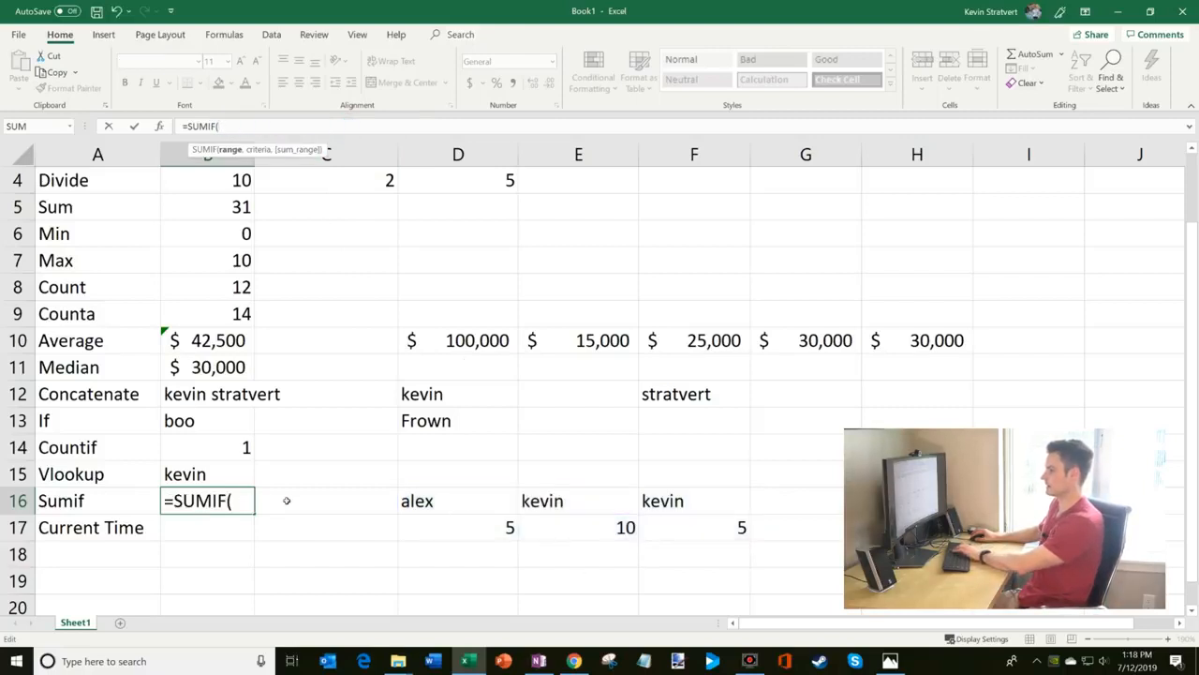
left_click_drag(511, 505, 656, 525)
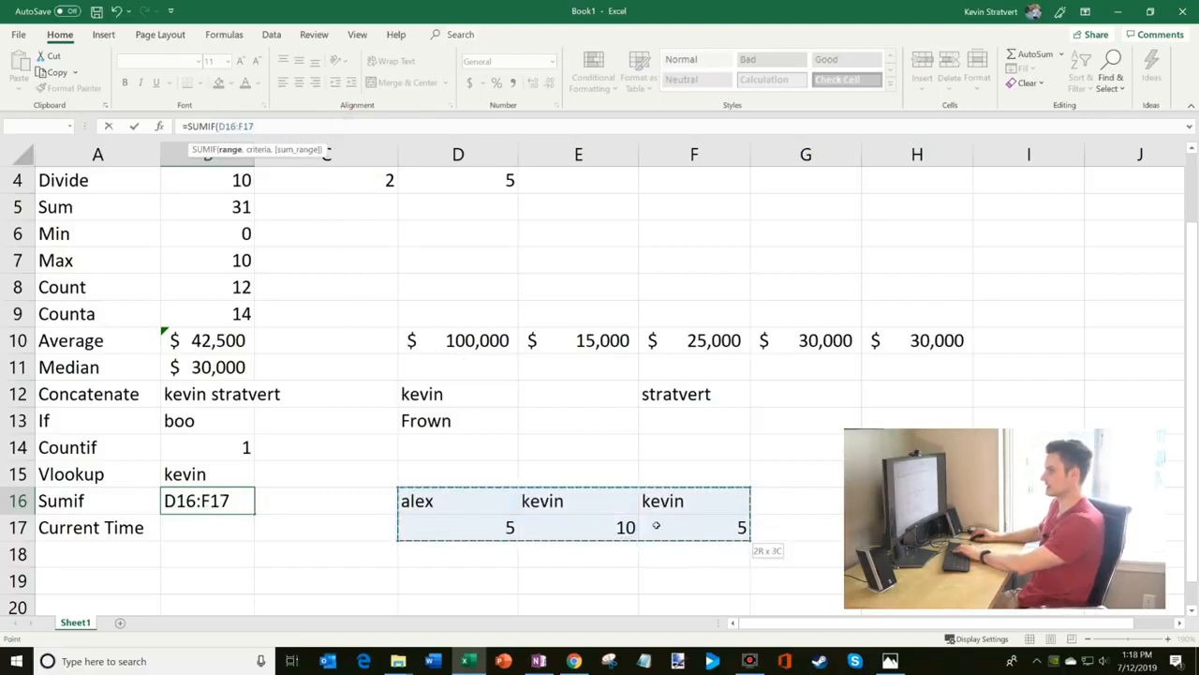
type(",")
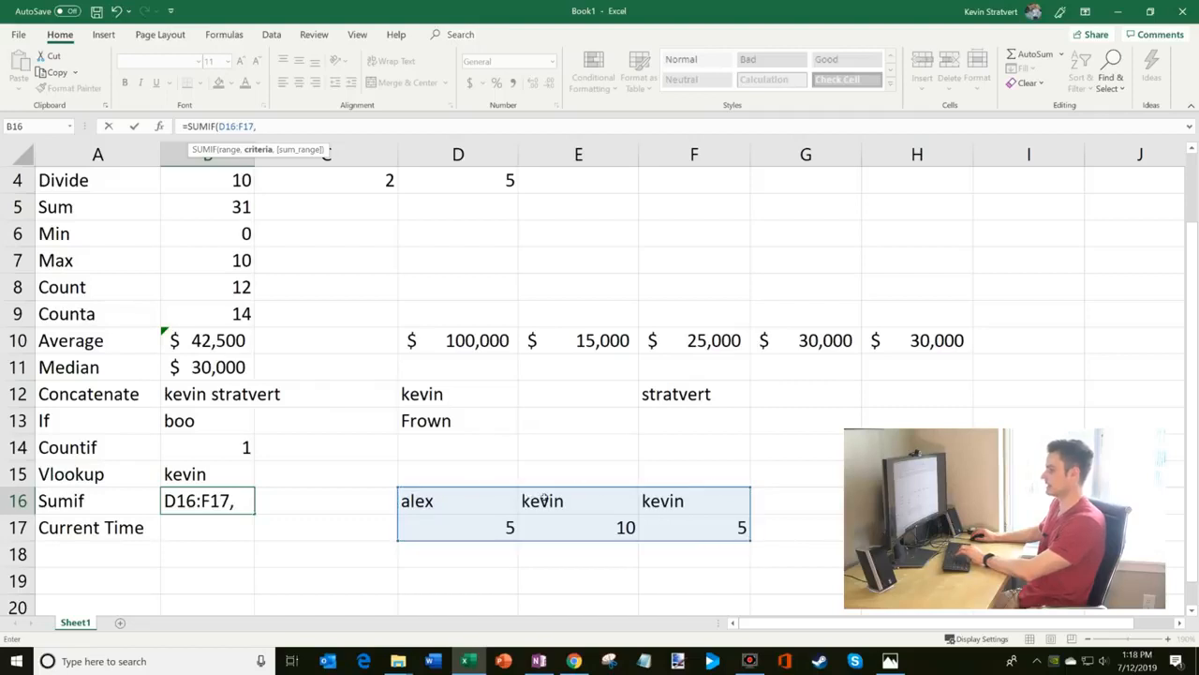
left_click(579, 506)
type(",")
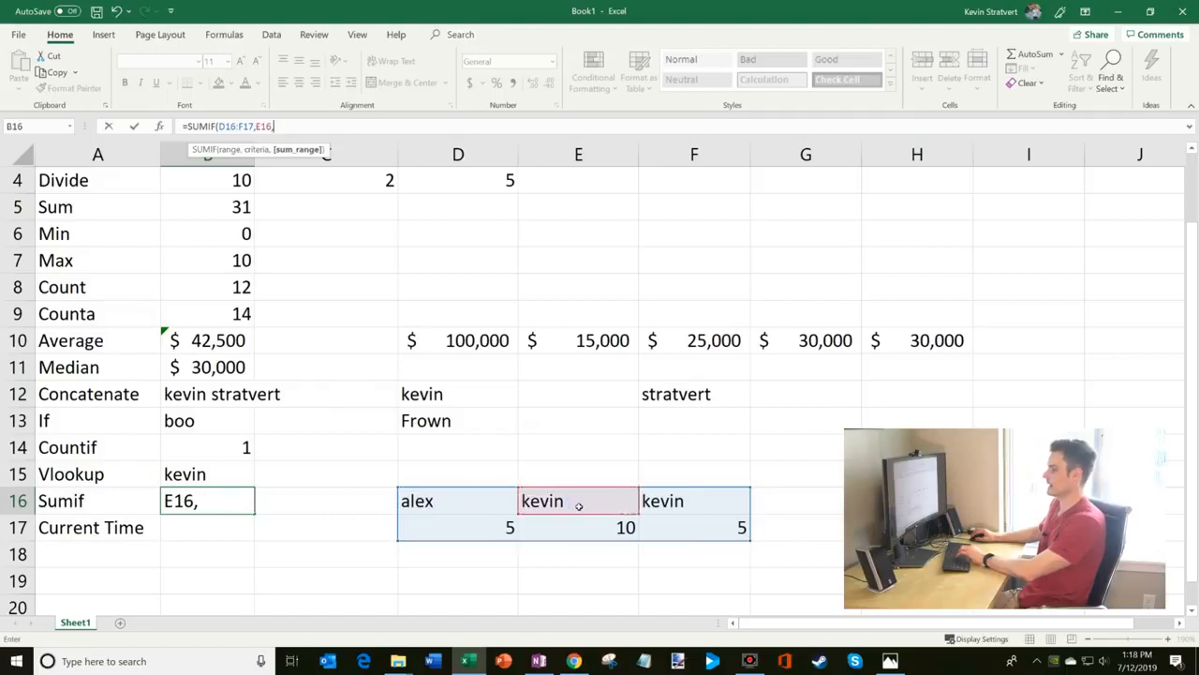
left_click_drag(494, 523, 667, 528)
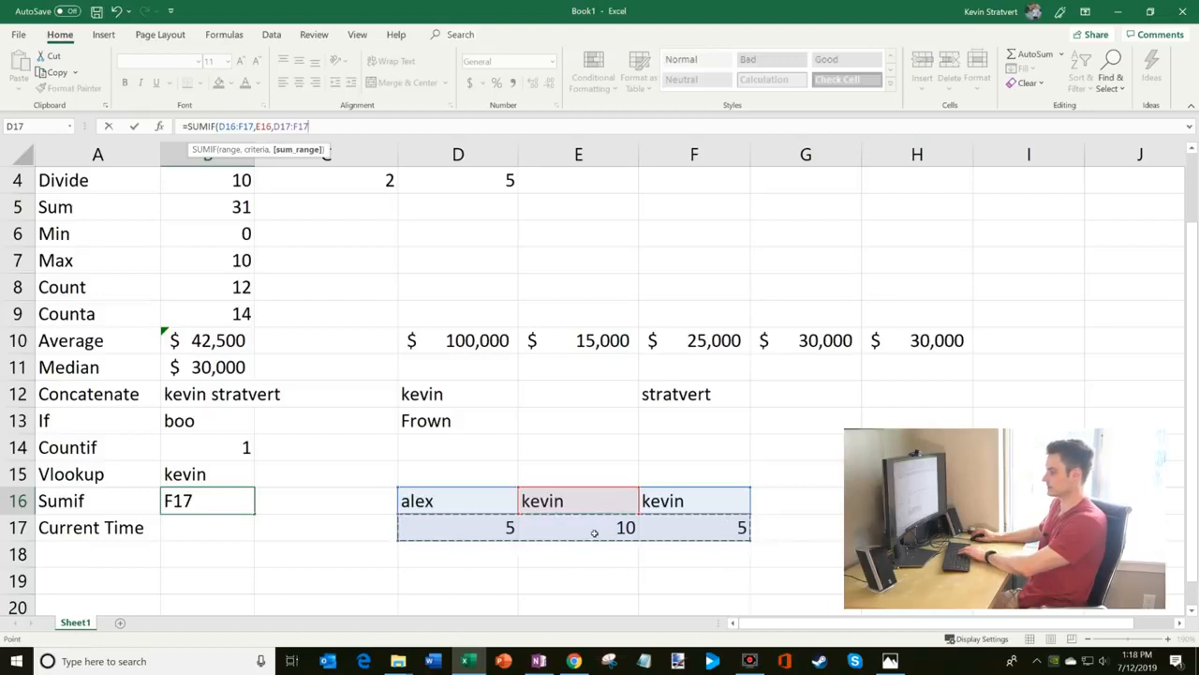
key("Return")
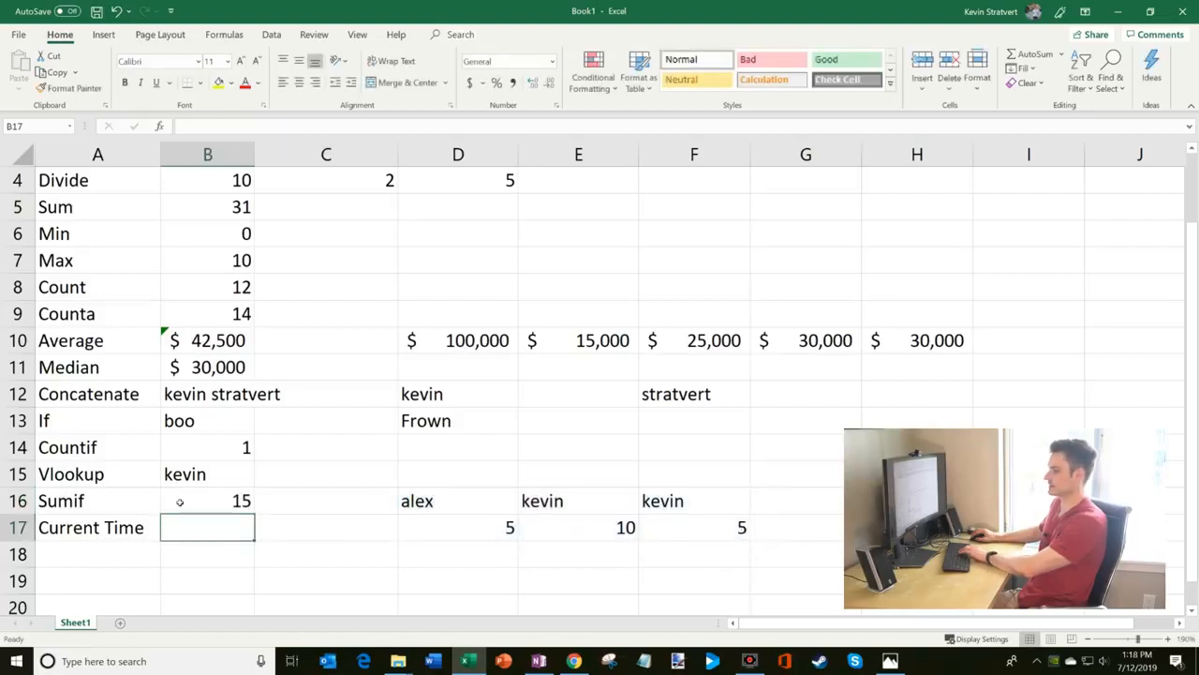
left_click(214, 501)
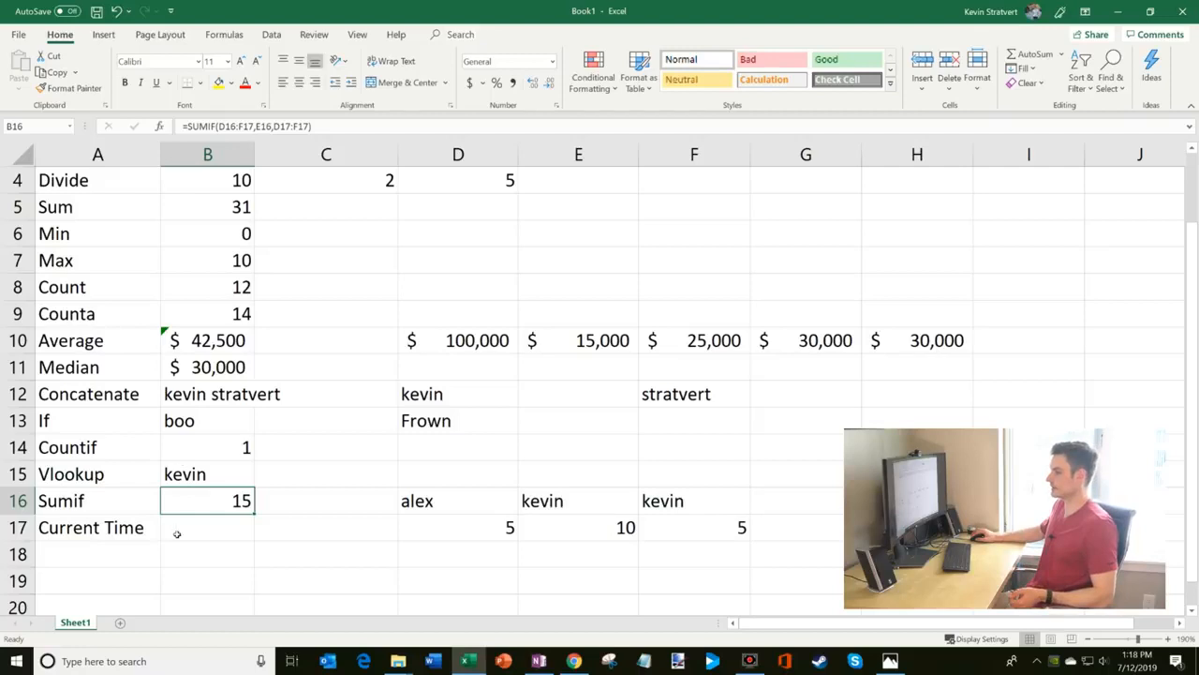
Step: Enter =NOW() in cell B17 to show the current date and time
left_click(230, 529)
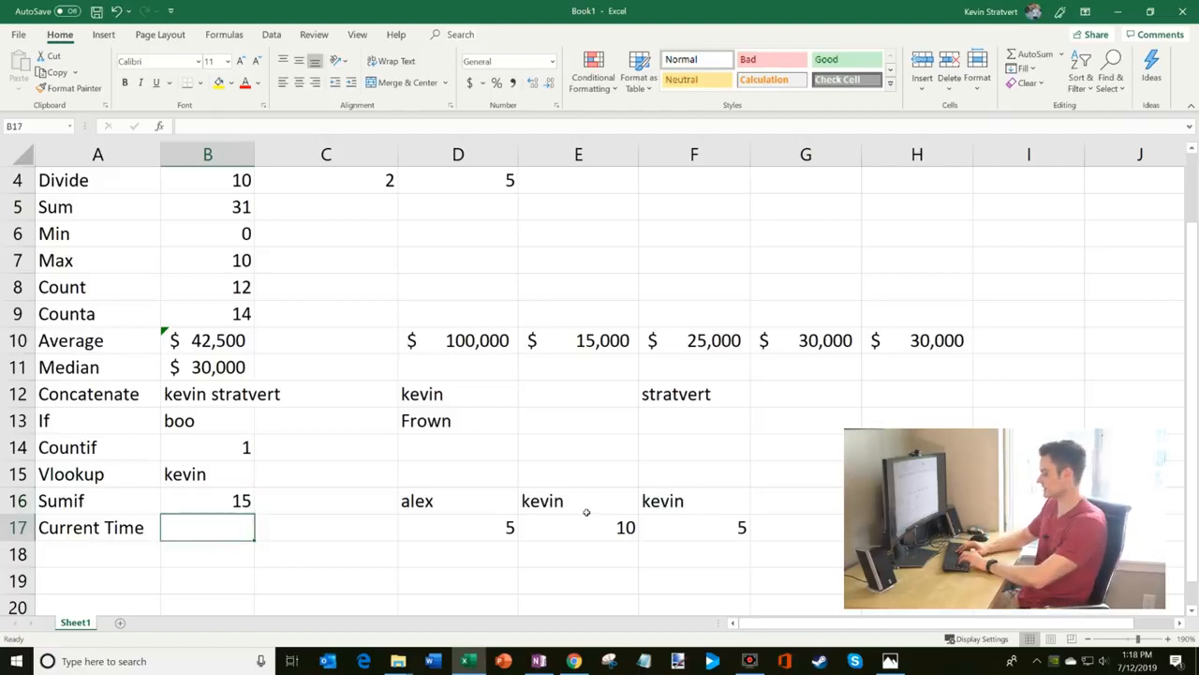
type("=now(")
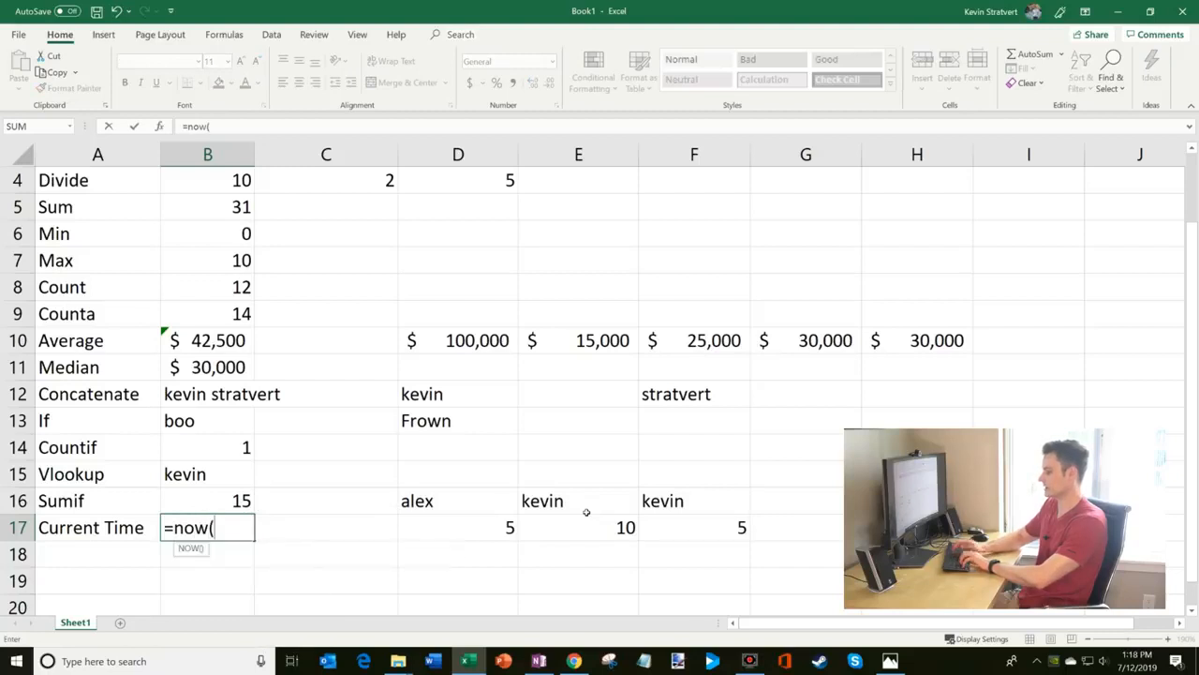
key("Return")
key("Up")
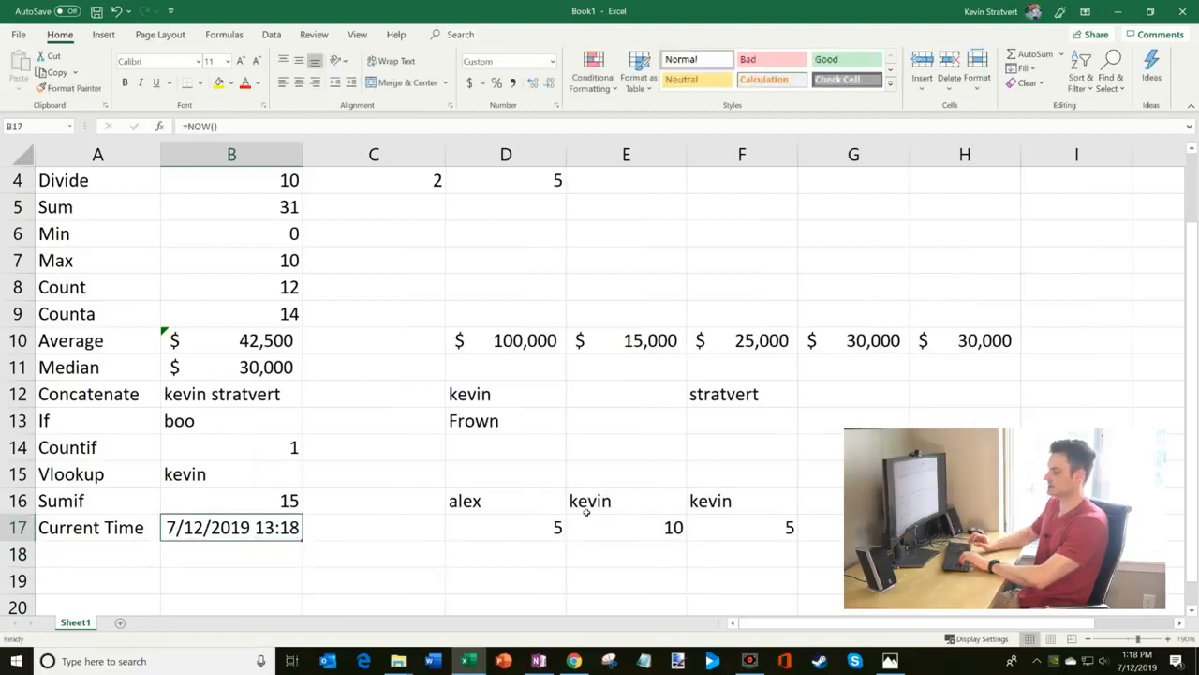